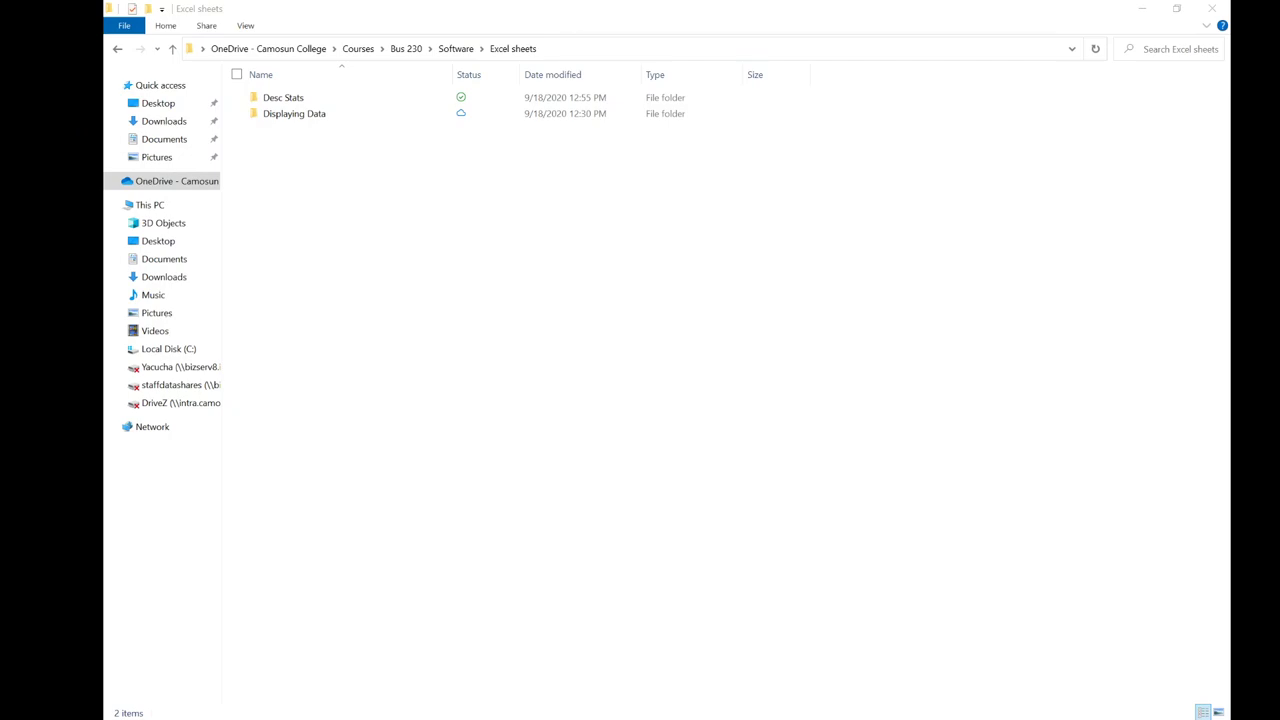
Step: Open the Quantitative workbook from the Desc Stats folder in Excel and maximize its window
double_click(330, 100)
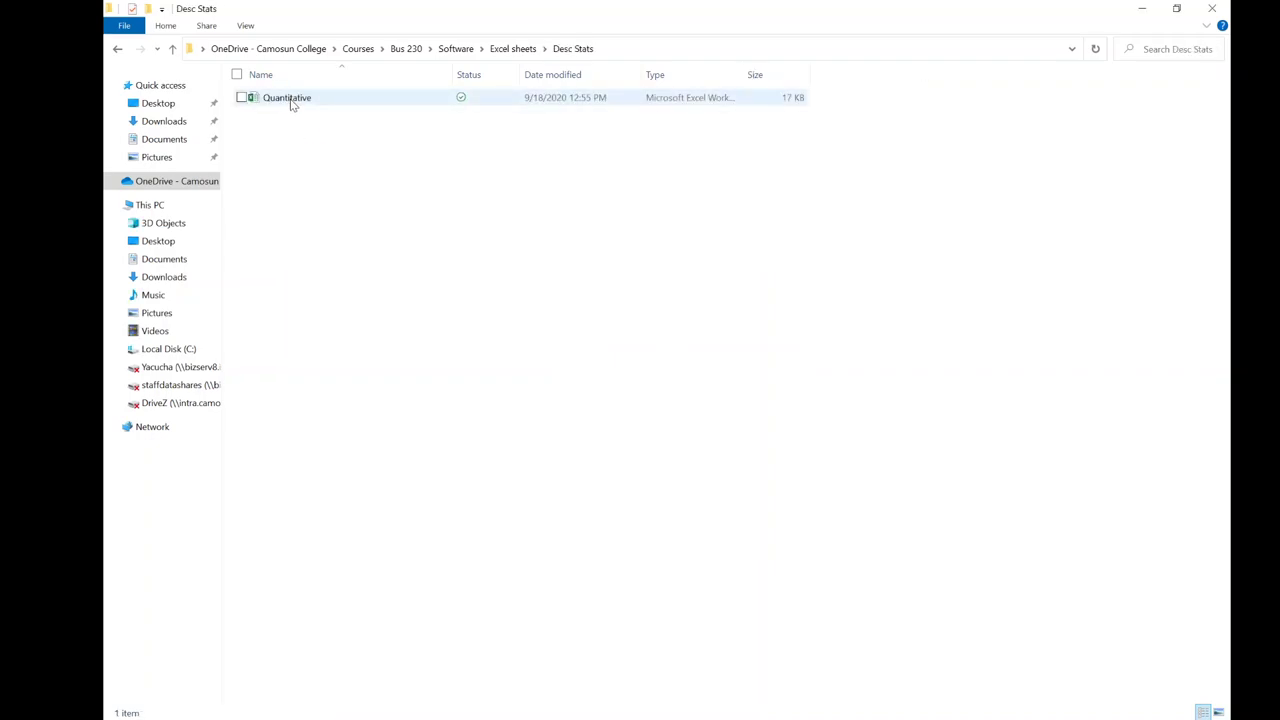
double_click(308, 100)
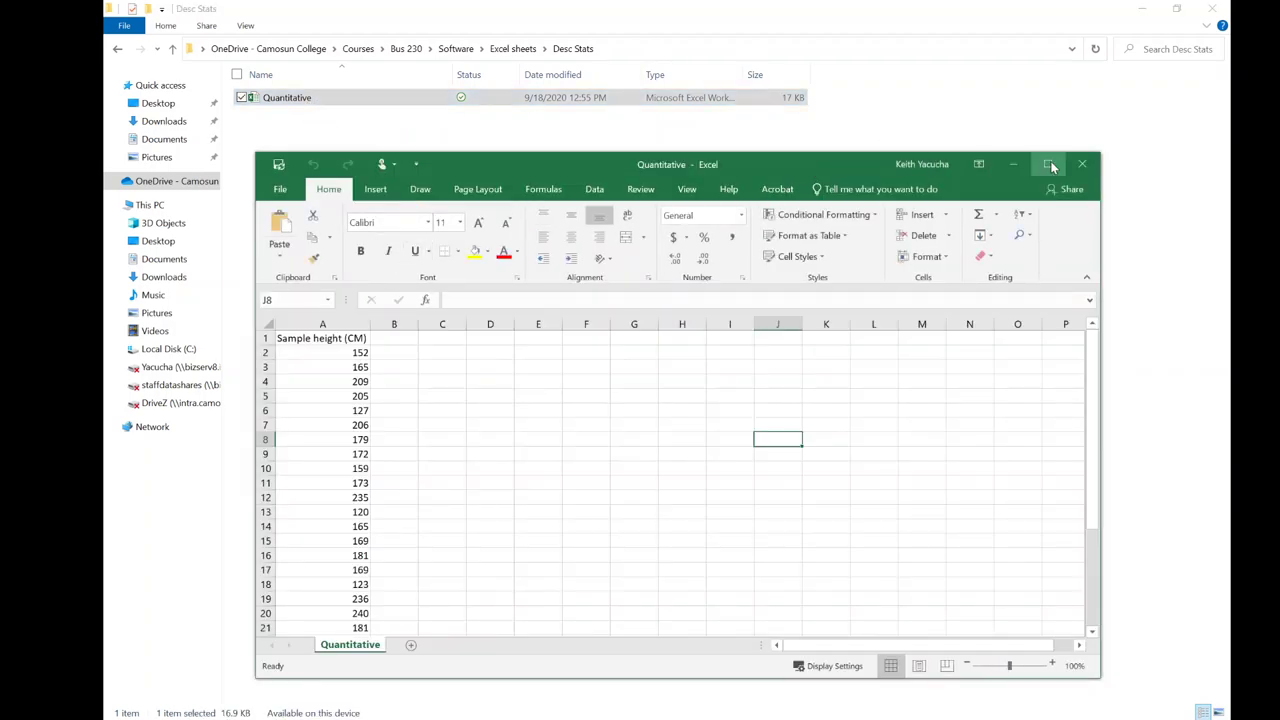
left_click(1052, 164)
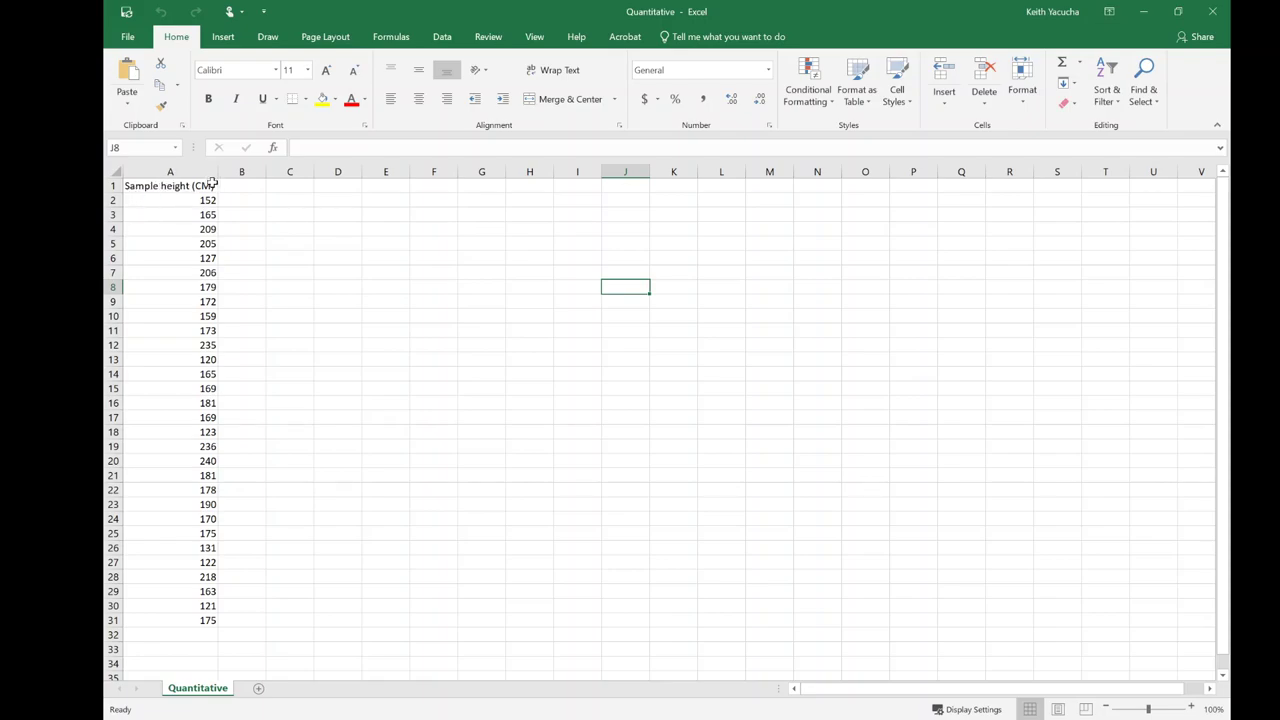
left_click_drag(146, 200, 203, 620)
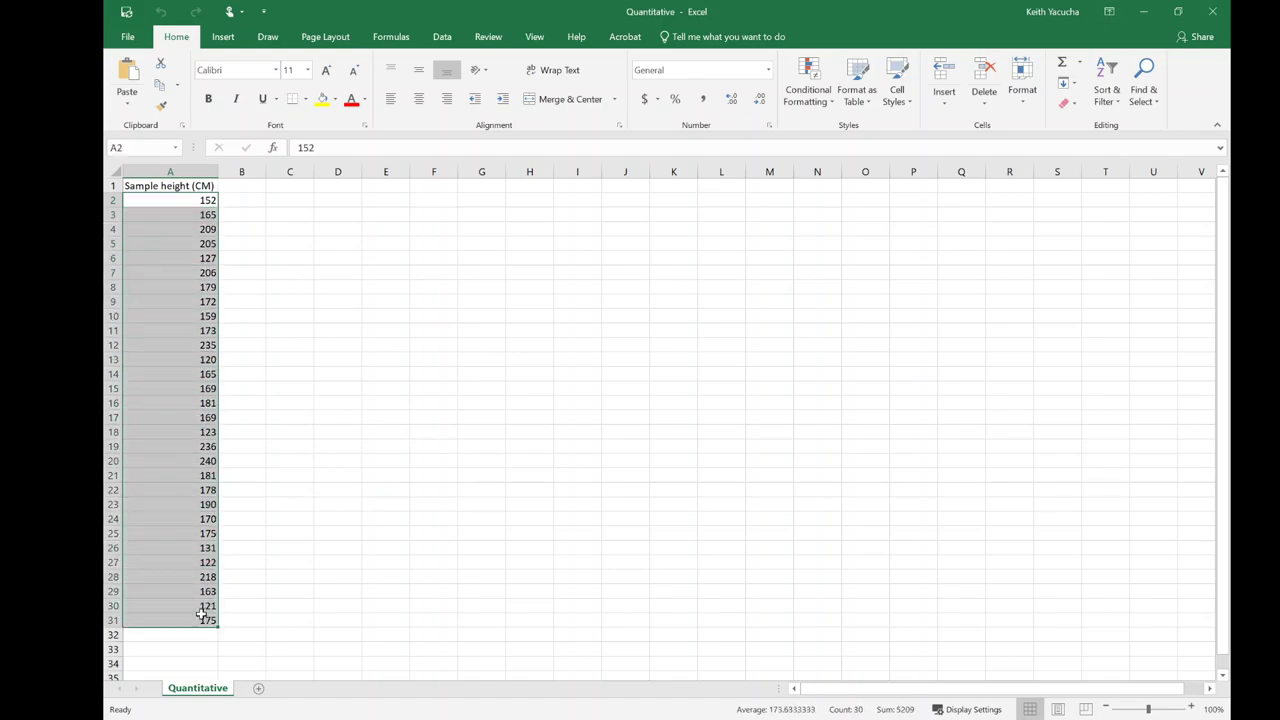
left_click(356, 278)
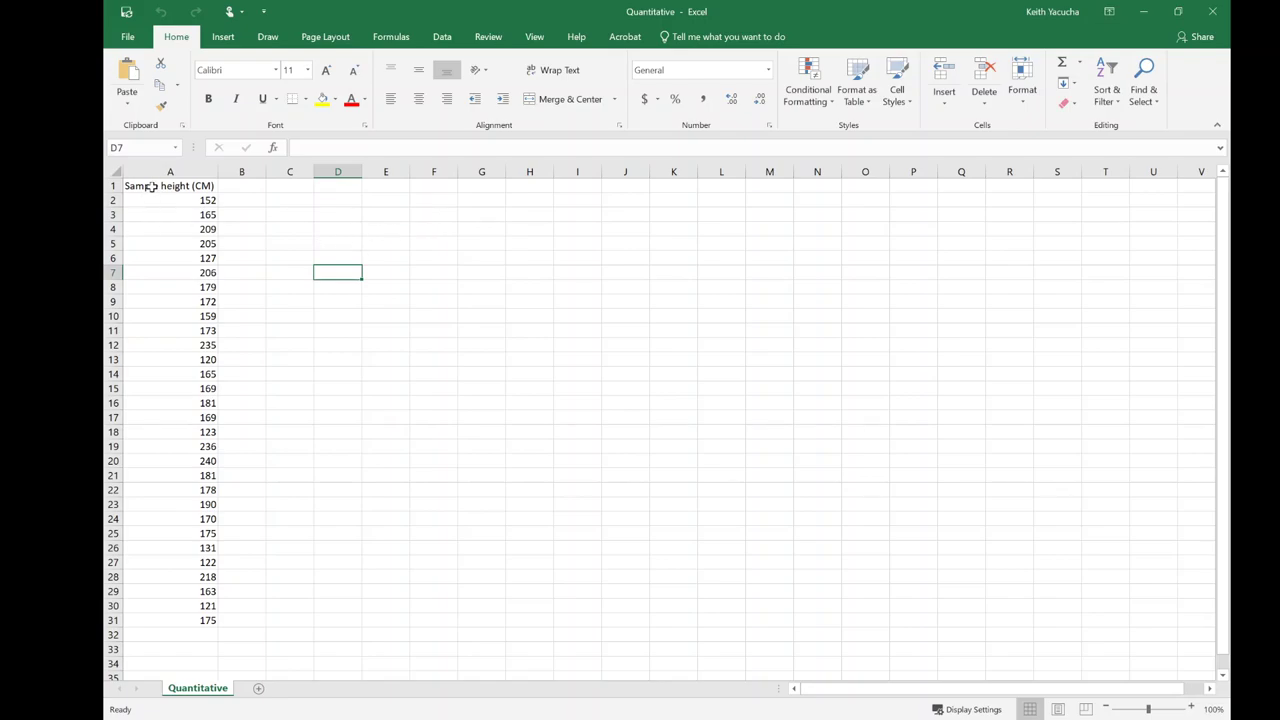
Step: Add a filter to the Sample height (CM) data in A1:A31 and sort the heights from smallest to largest
left_click_drag(151, 186, 202, 621)
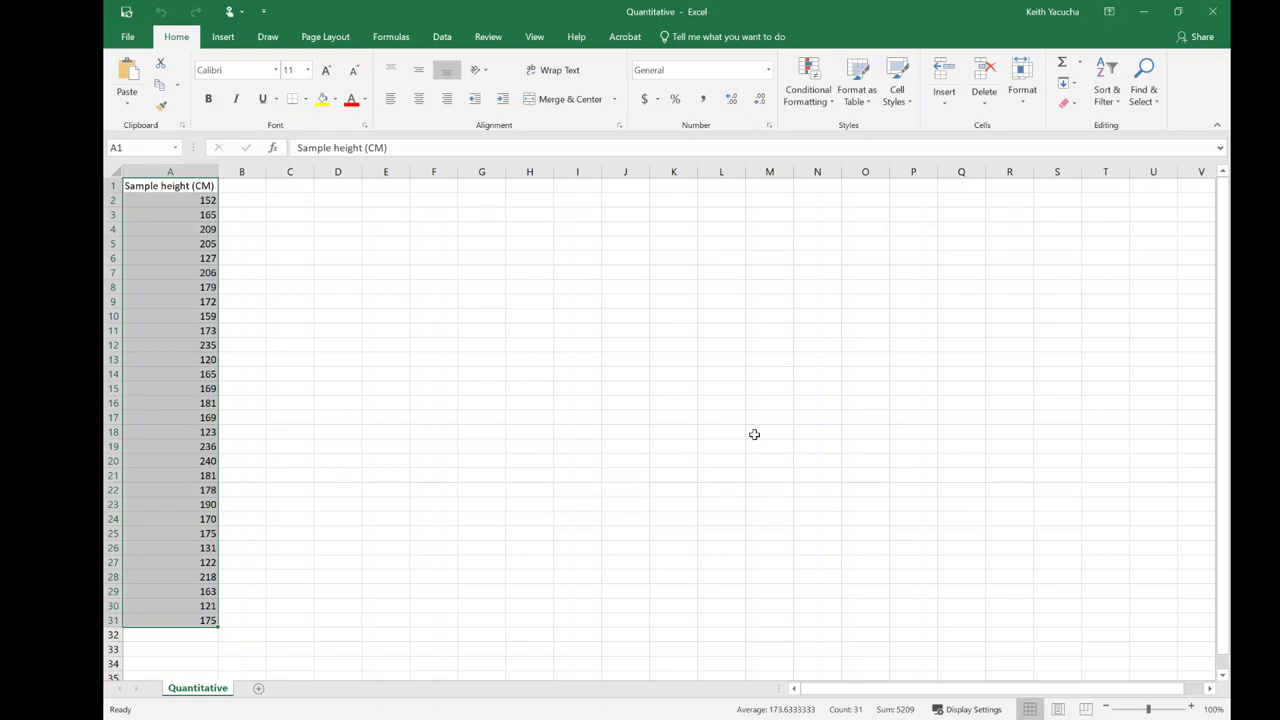
left_click(1113, 80)
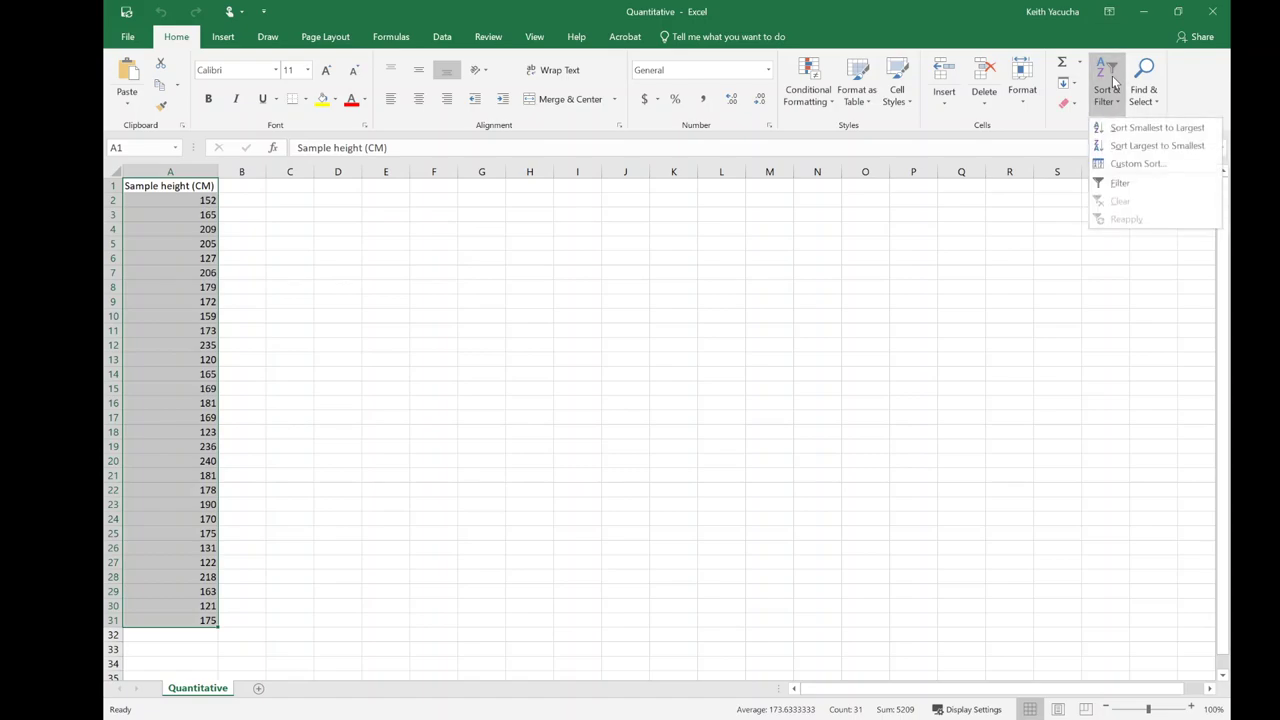
left_click(1146, 194)
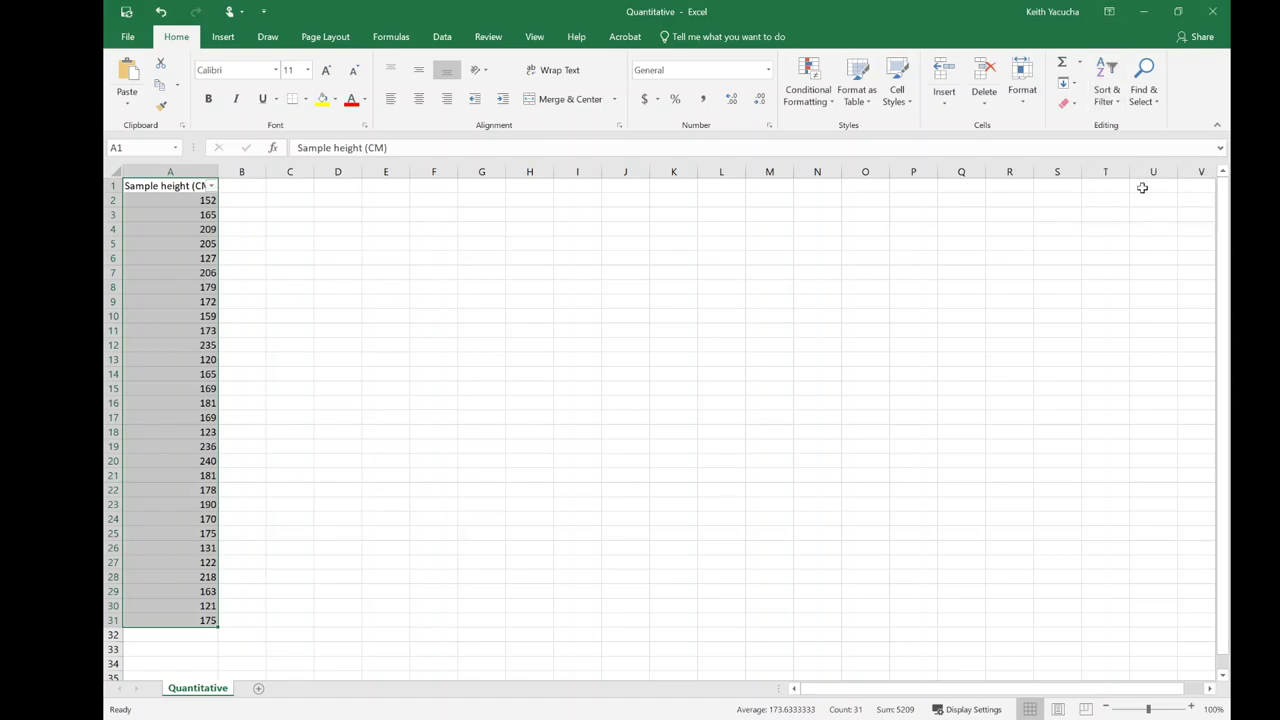
left_click(212, 187)
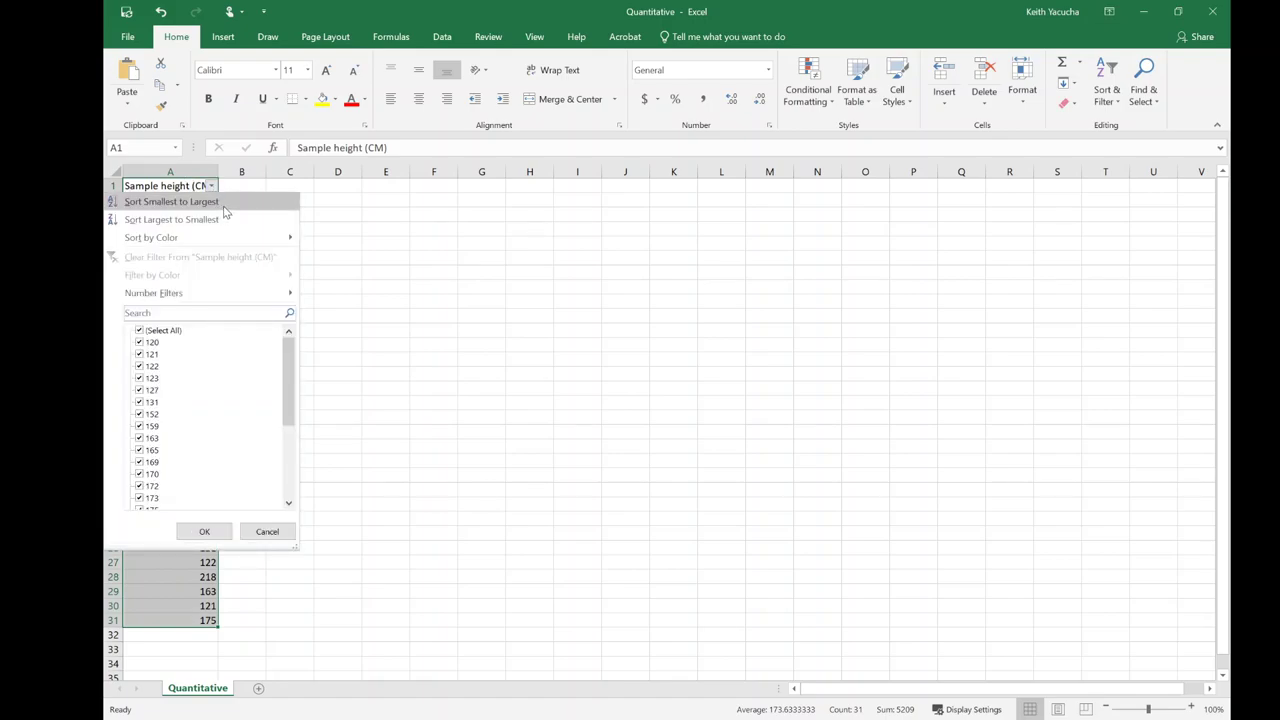
left_click(224, 204)
left_click(316, 212)
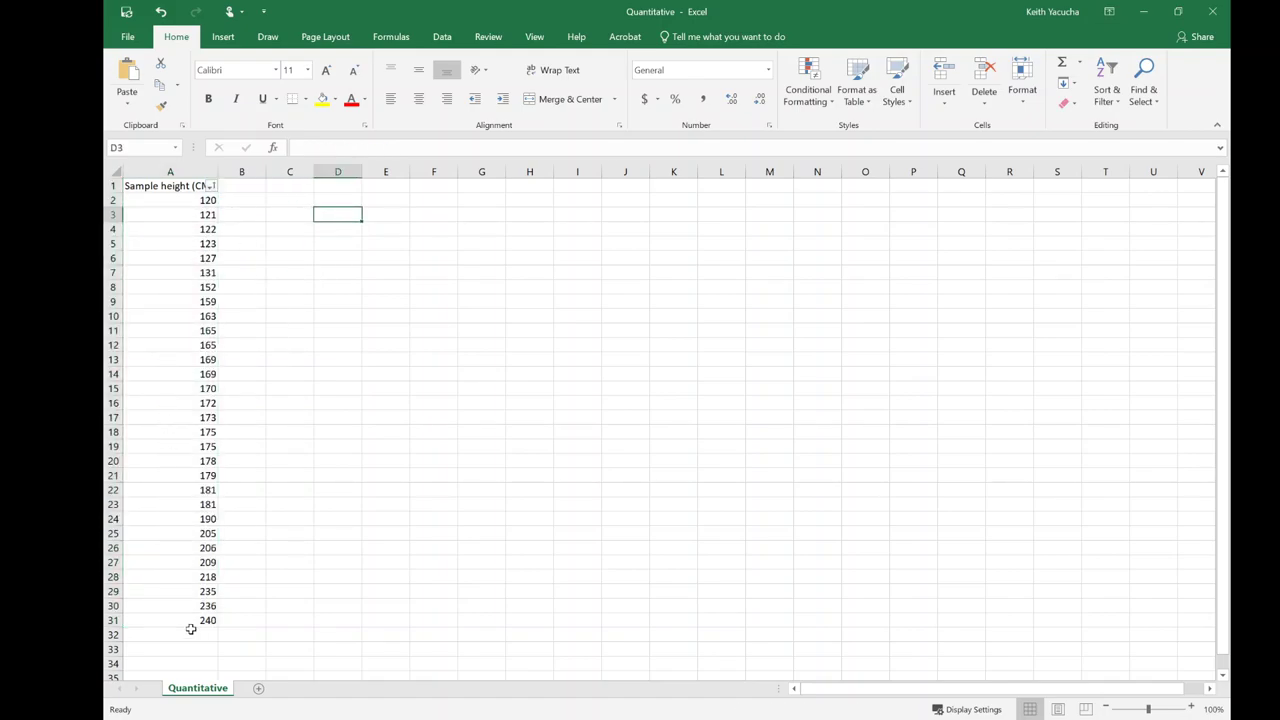
Step: Remove the filter from the Sample height (CM) column
left_click(198, 171)
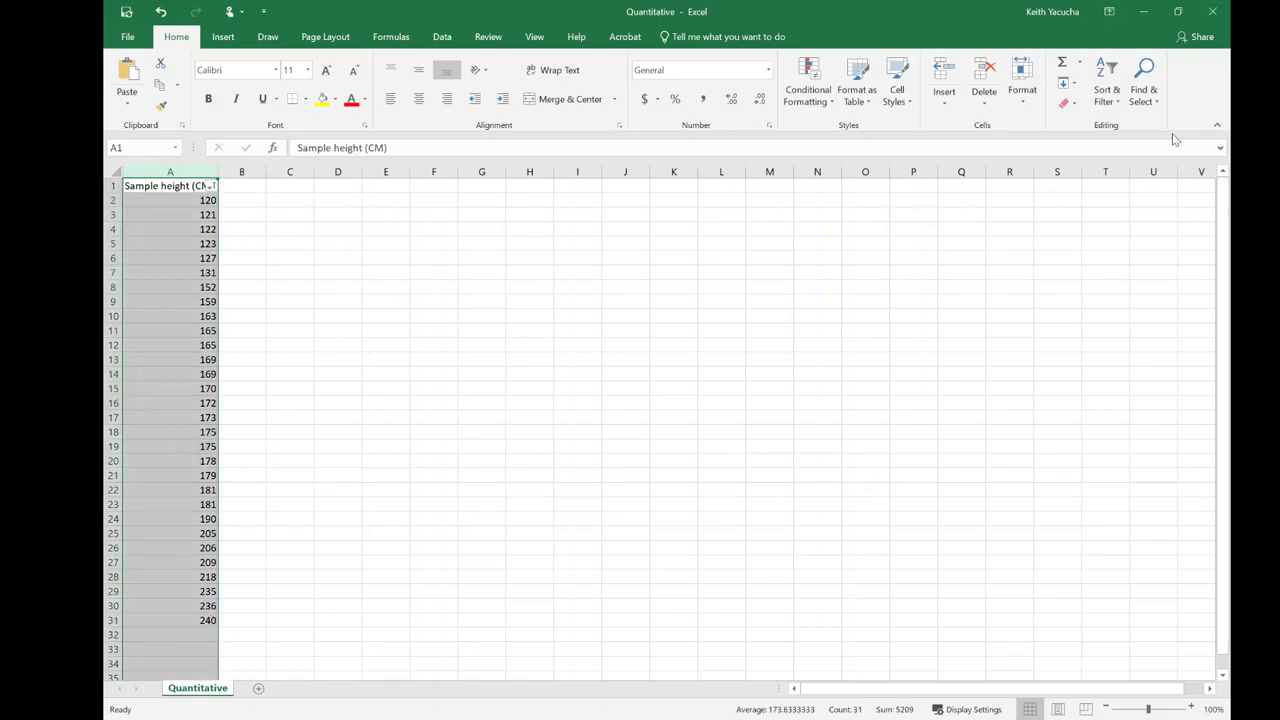
left_click(1106, 90)
left_click(1133, 189)
left_click_drag(290, 228, 294, 243)
left_click(300, 228)
left_click(304, 214)
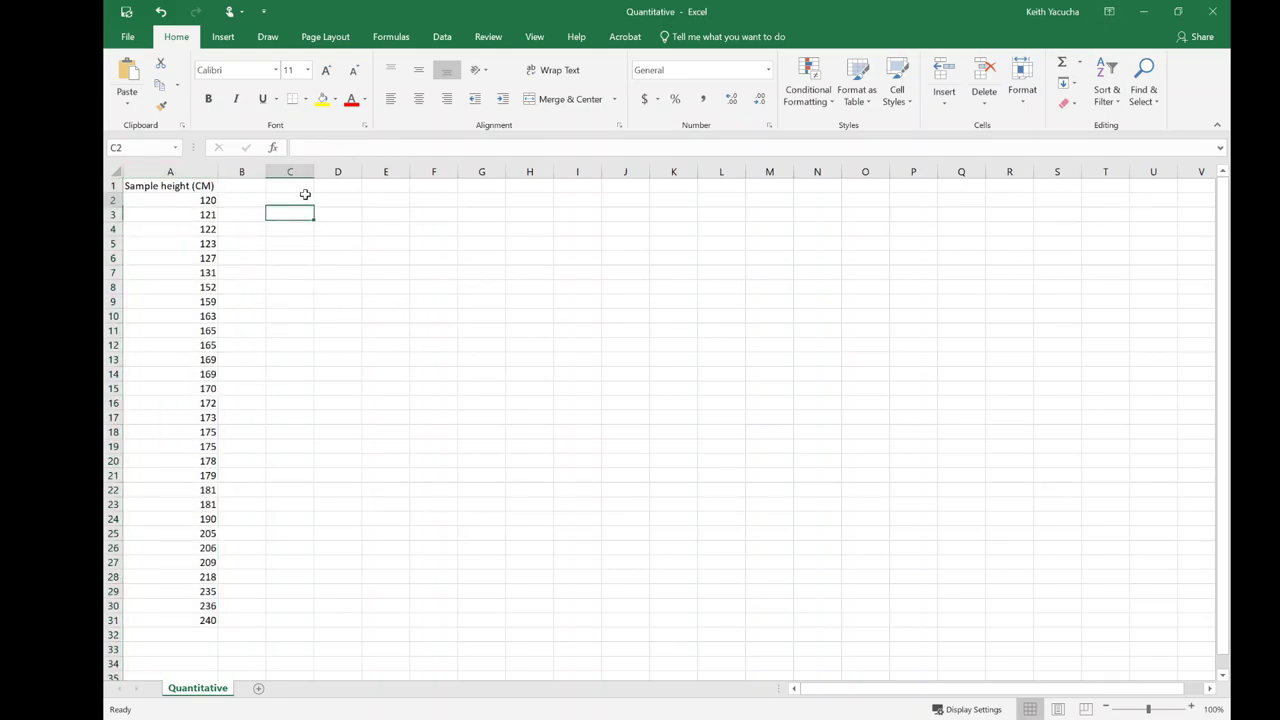
Step: Enter the labels min, max, Q1, Q2 (median) and Q3 down cells C2 to C6
left_click(300, 200)
type("min")
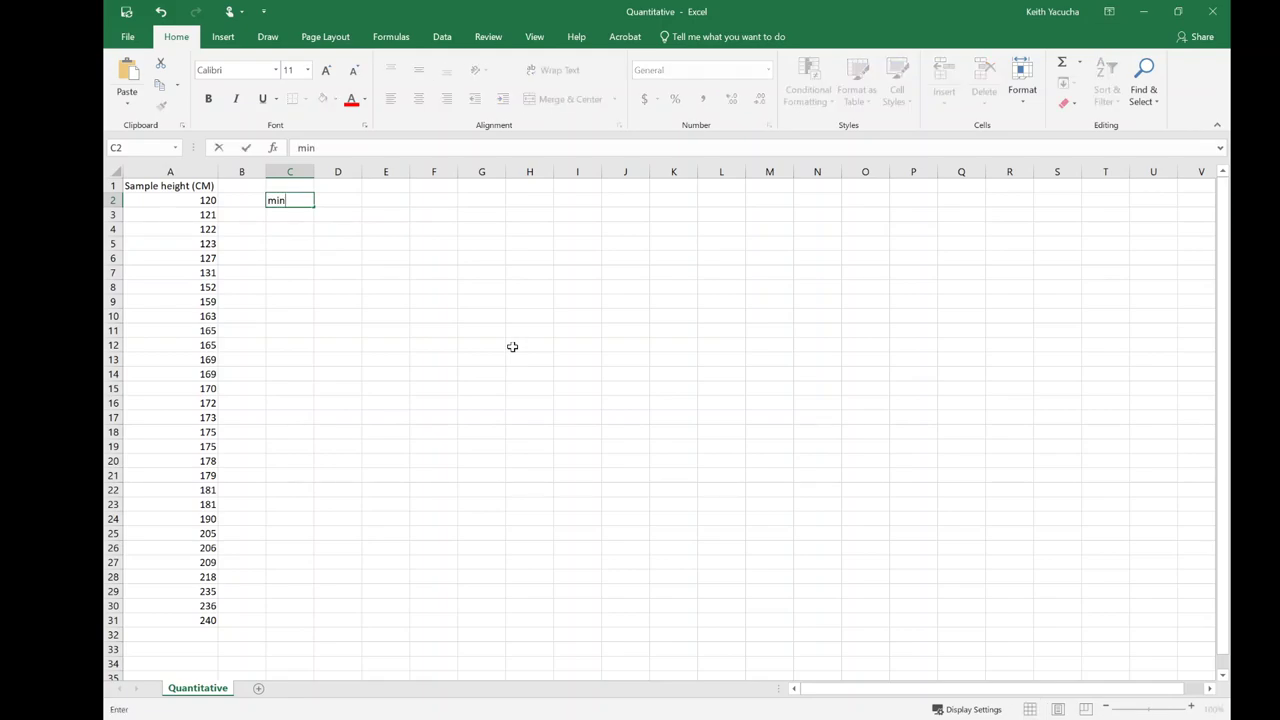
key("Return")
type("max")
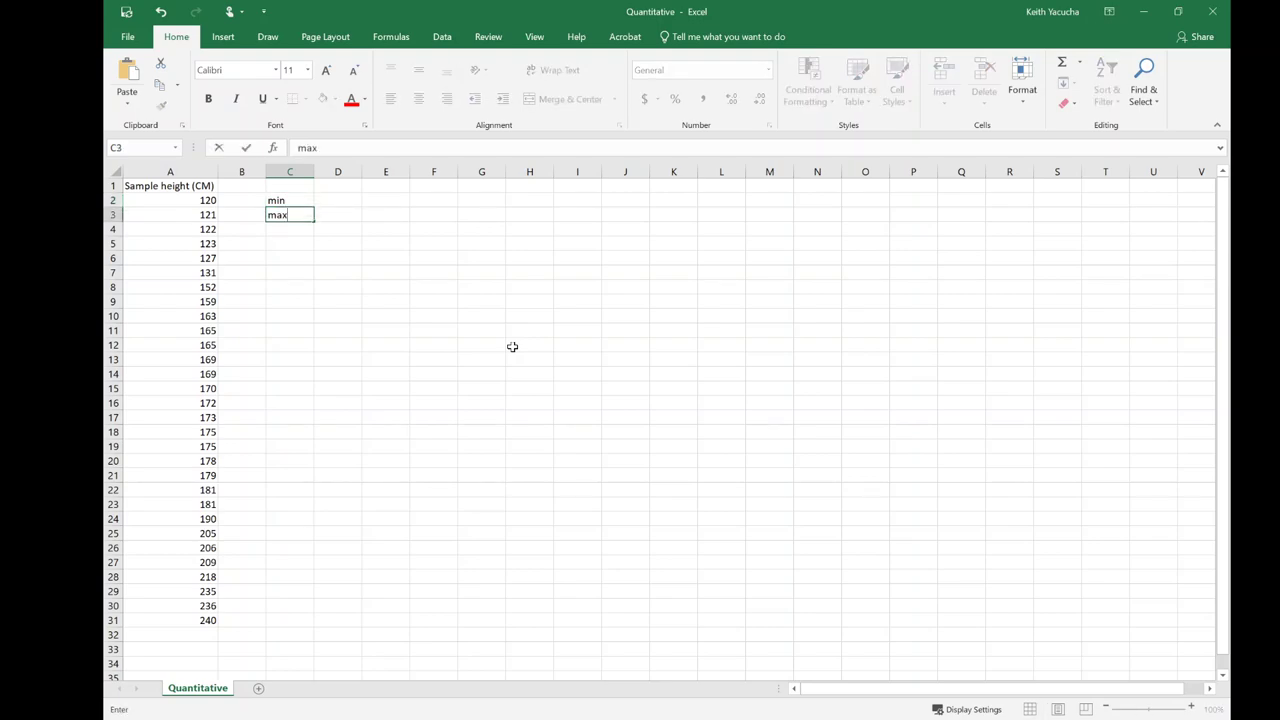
key("Return")
type("Q1")
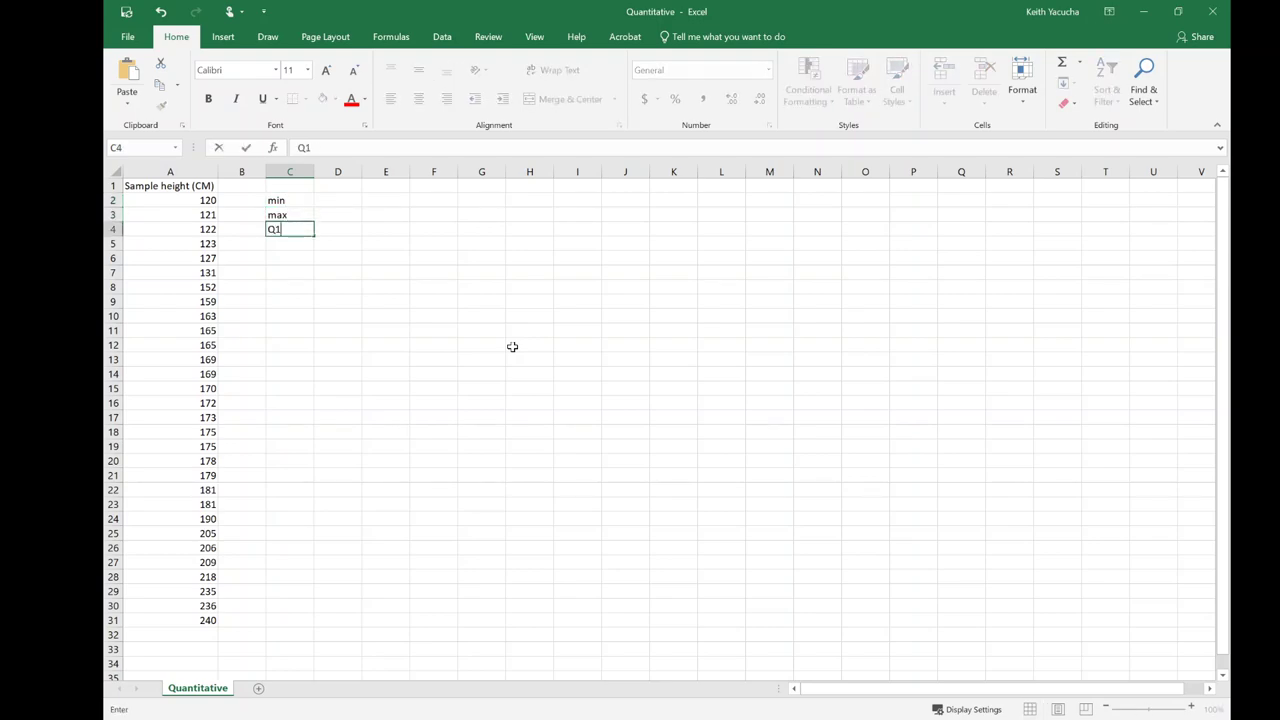
key("Return")
type("Q2")
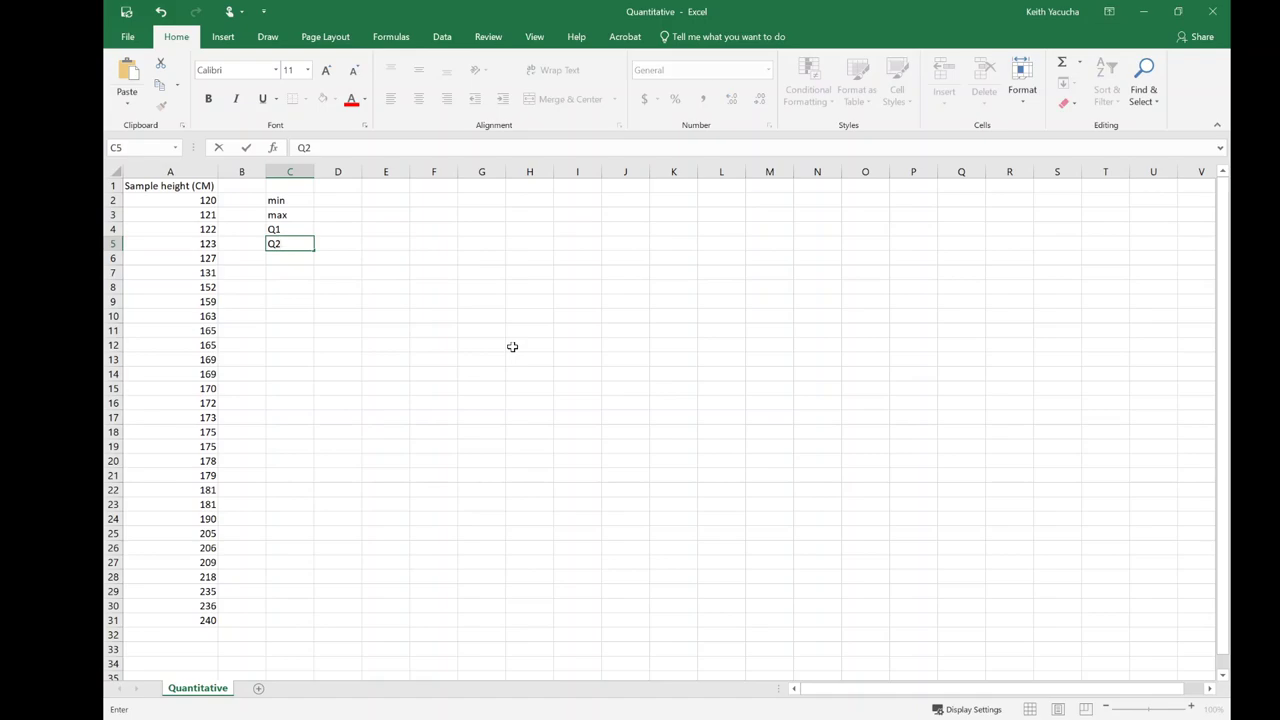
type(" (median)")
key("Return")
type("Q3")
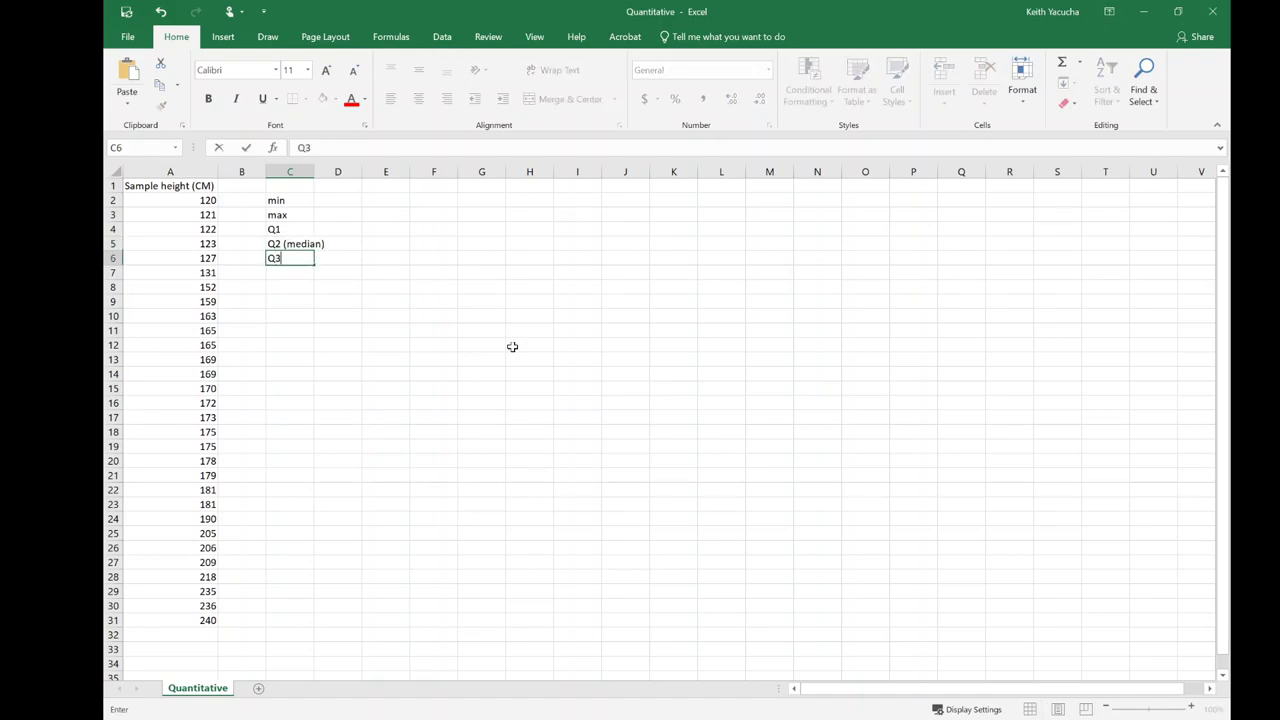
key("Return")
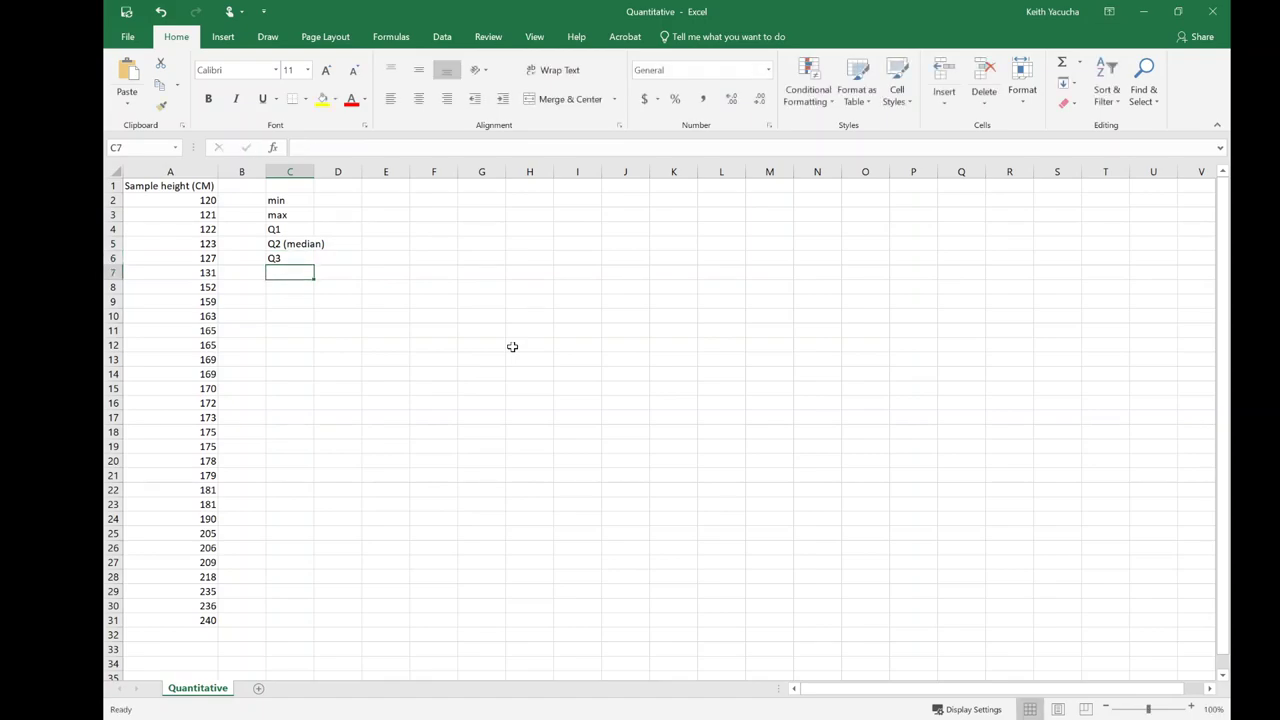
Step: Enter the labels Mean (xbar), variance (s2) and standard deviation (S) in C8:C10, and fit column C's width to its contents
key("Down")
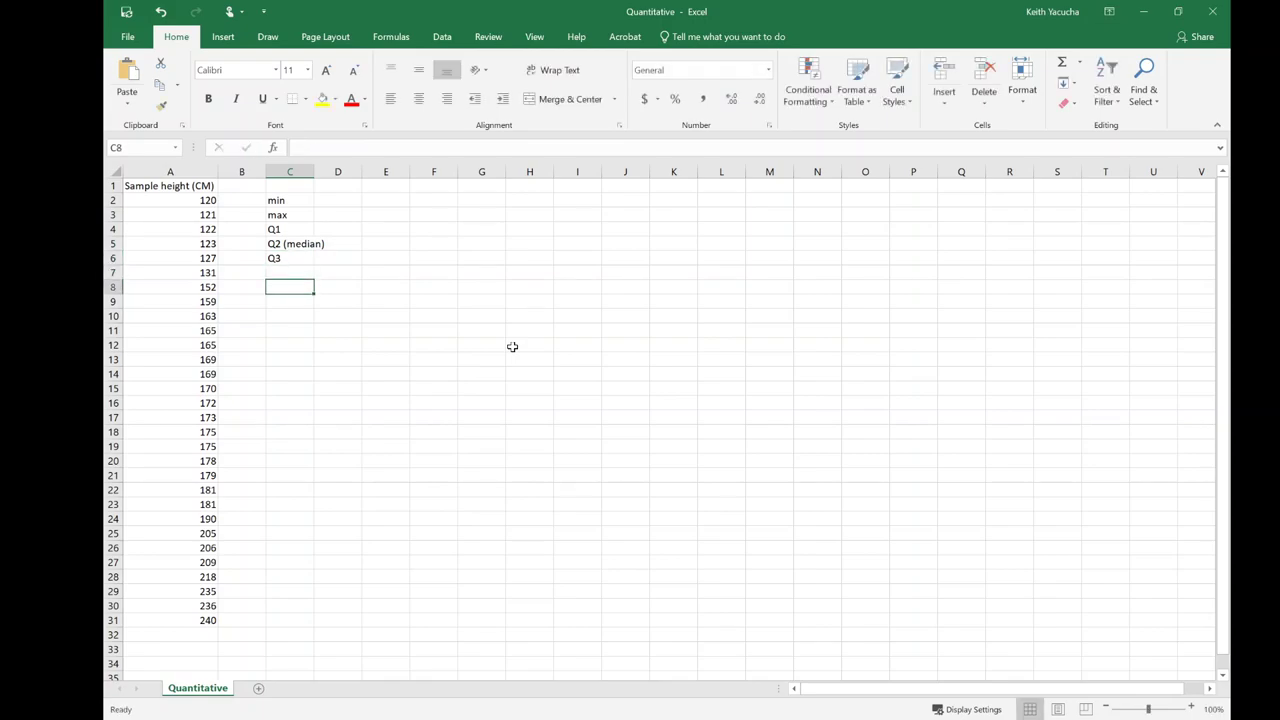
type("Mean ")
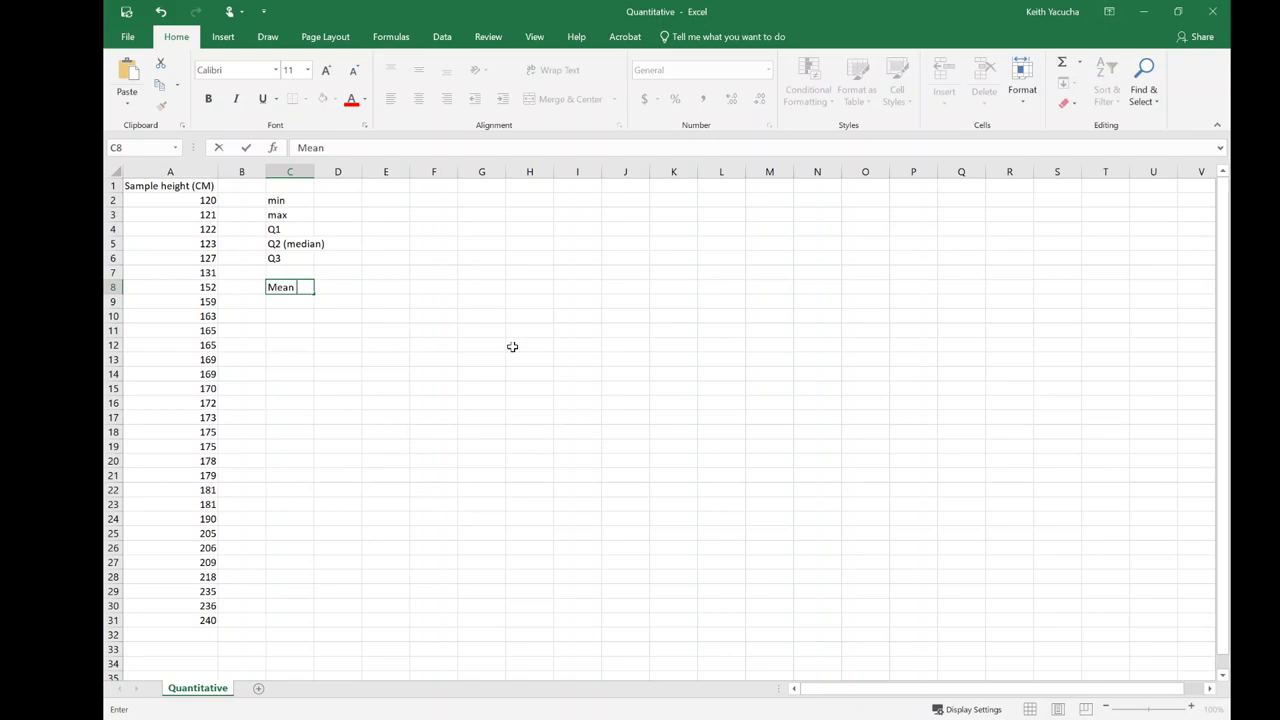
type("(xbar)")
key("ctrl+Return")
key("Return")
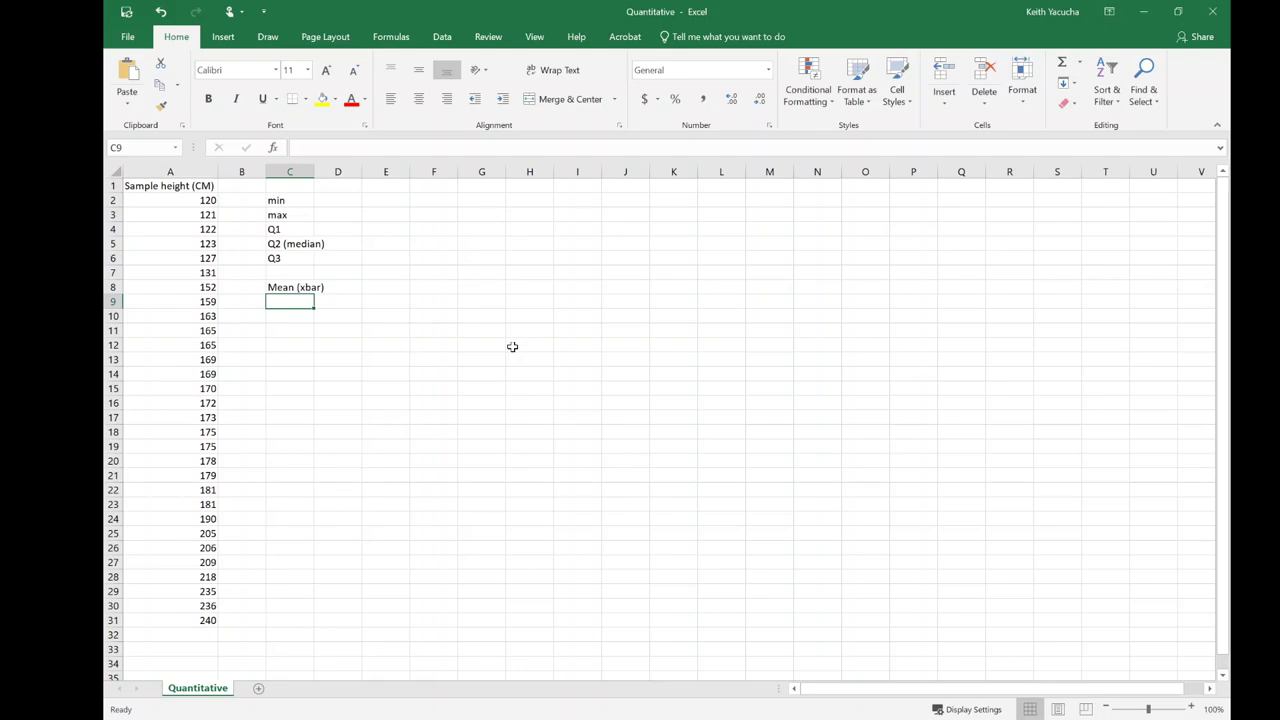
type("varia")
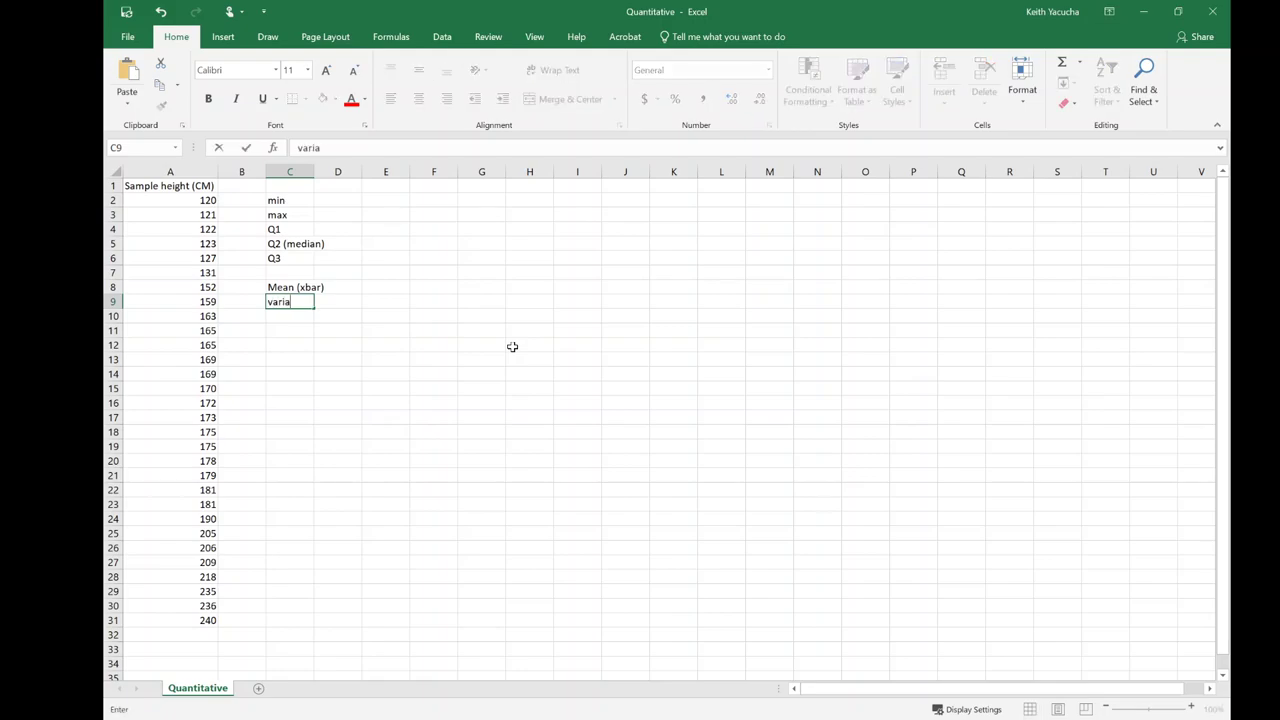
type("nce (s2)")
key("Return")
type("st")
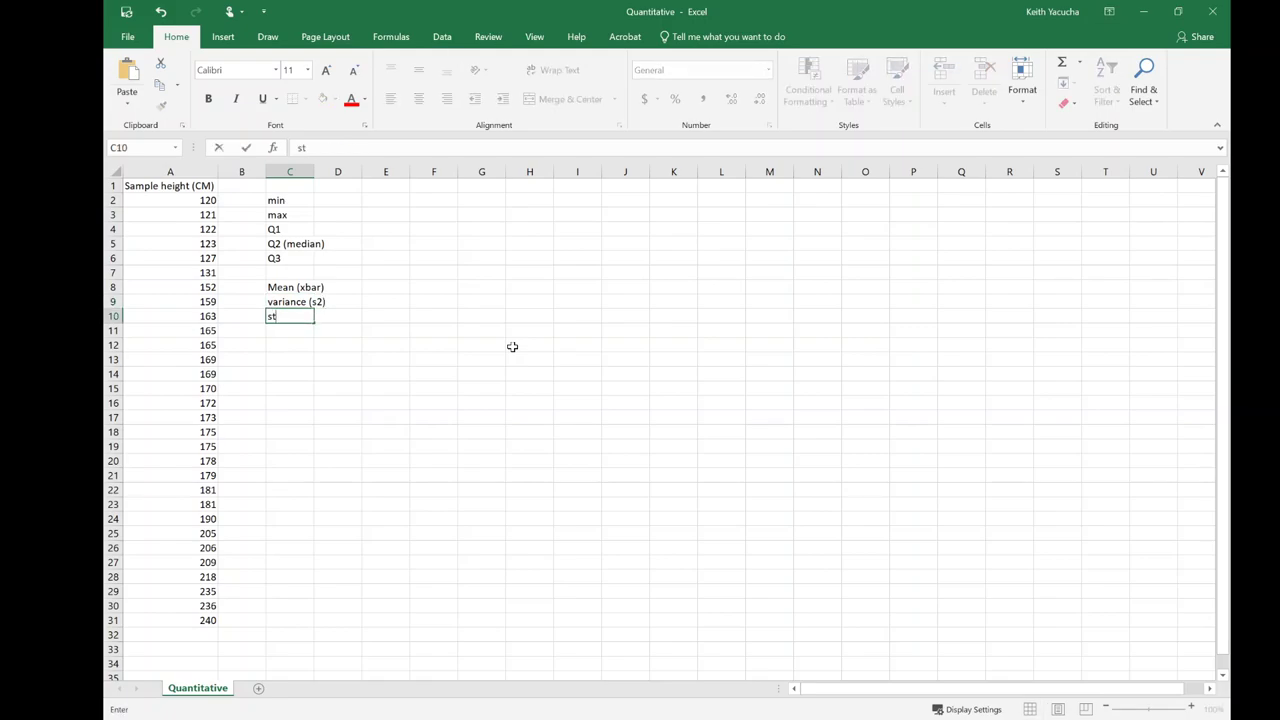
type("andard deviation (s)")
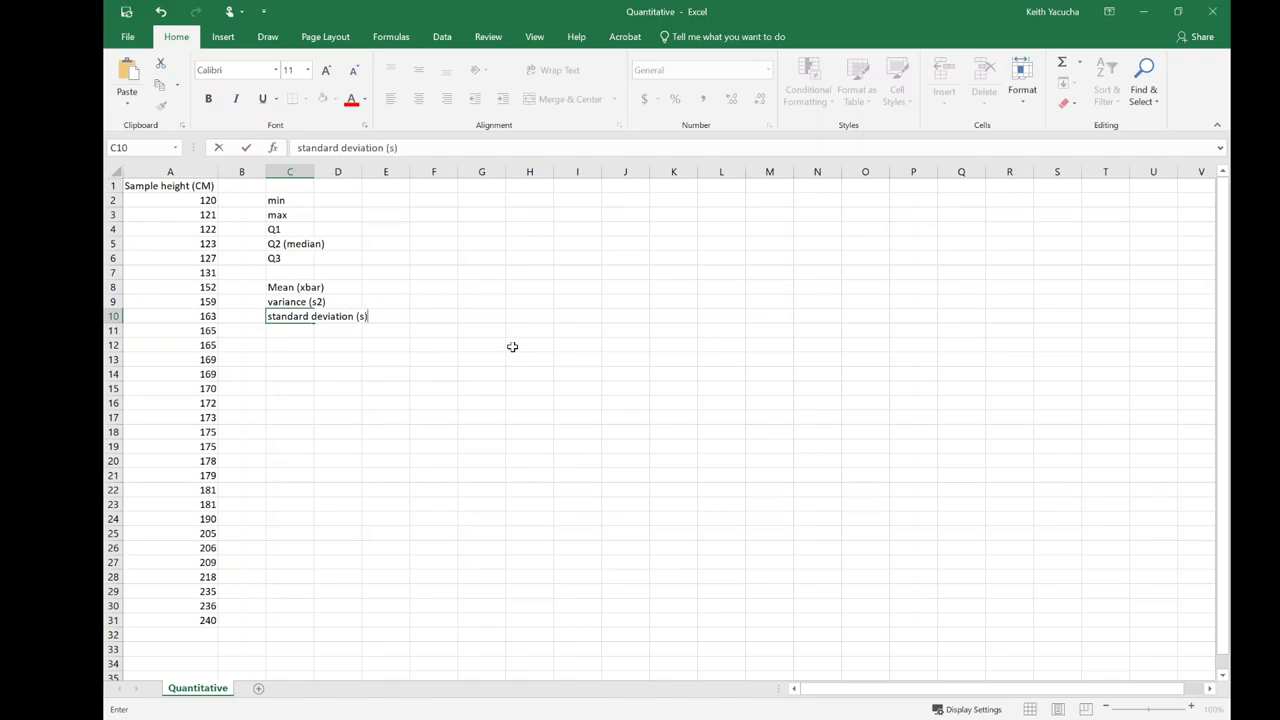
key("BackSpace")
key("BackSpace")
type("S)")
key("Return")
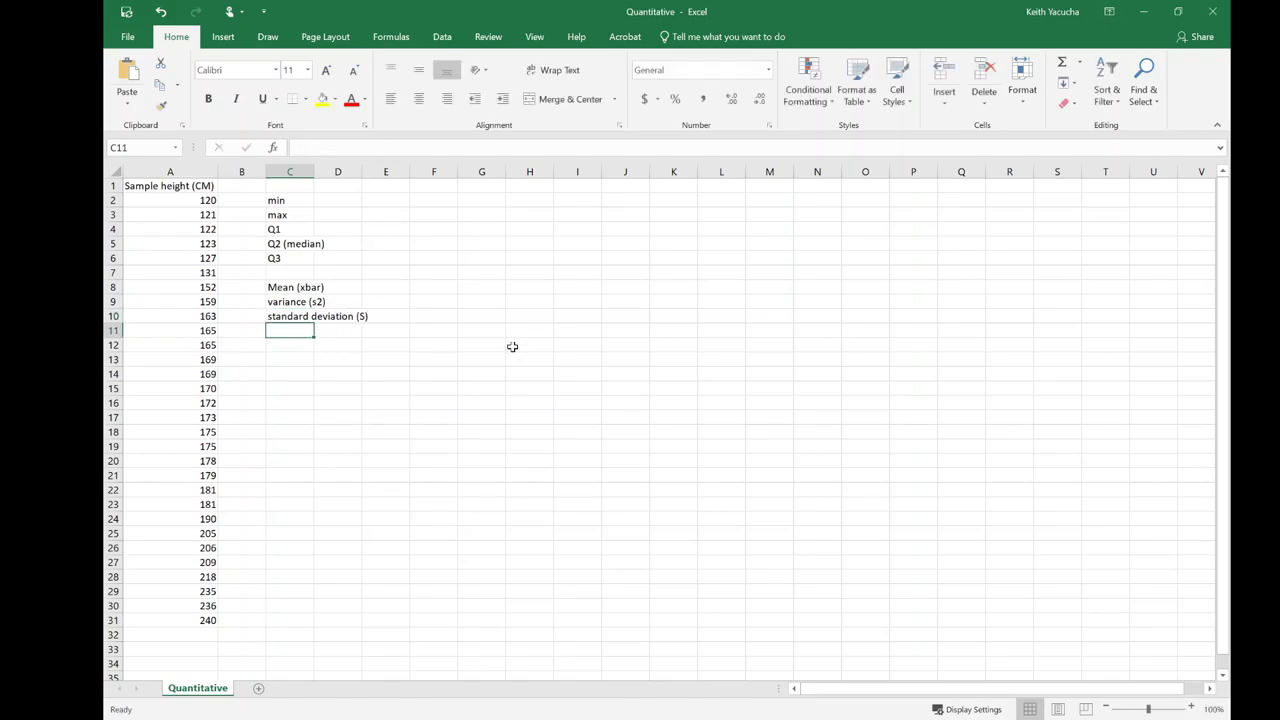
double_click(316, 172)
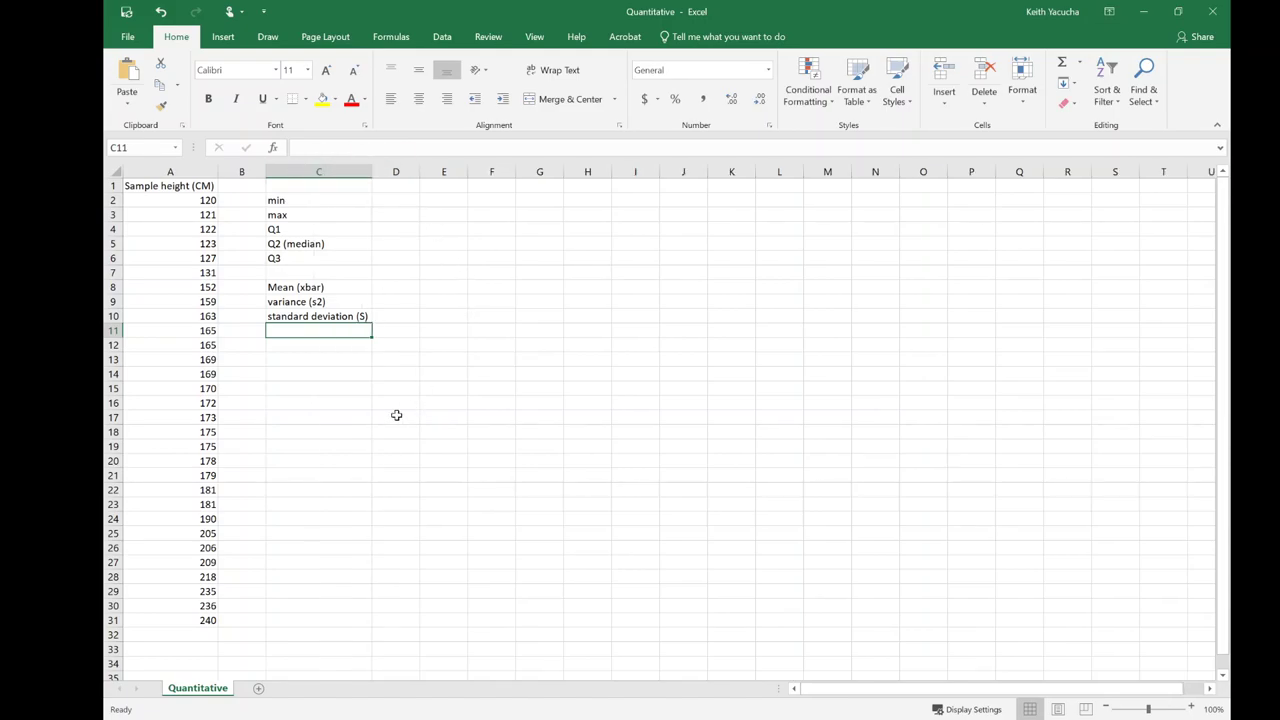
Step: Enter the labels rule of 2^K in C12 and Bin widths in C13, and make all labels in C2:C13 bold
left_click(320, 348)
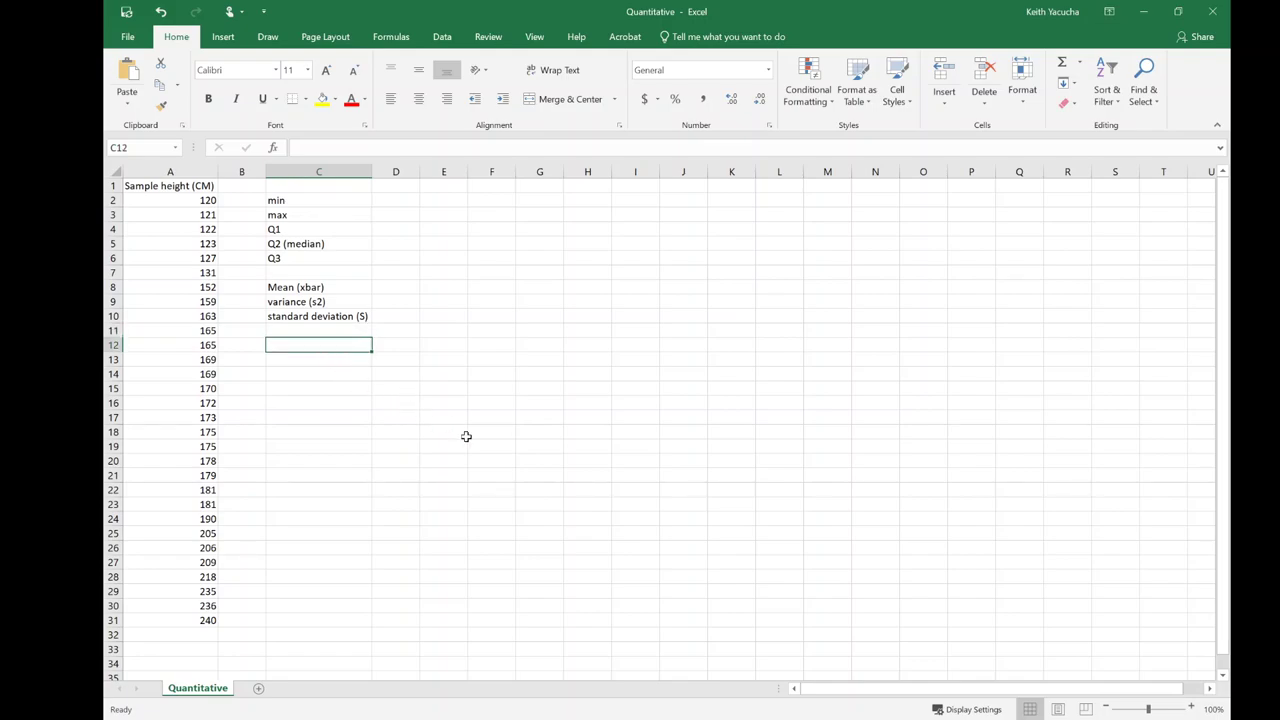
type("rule of ")
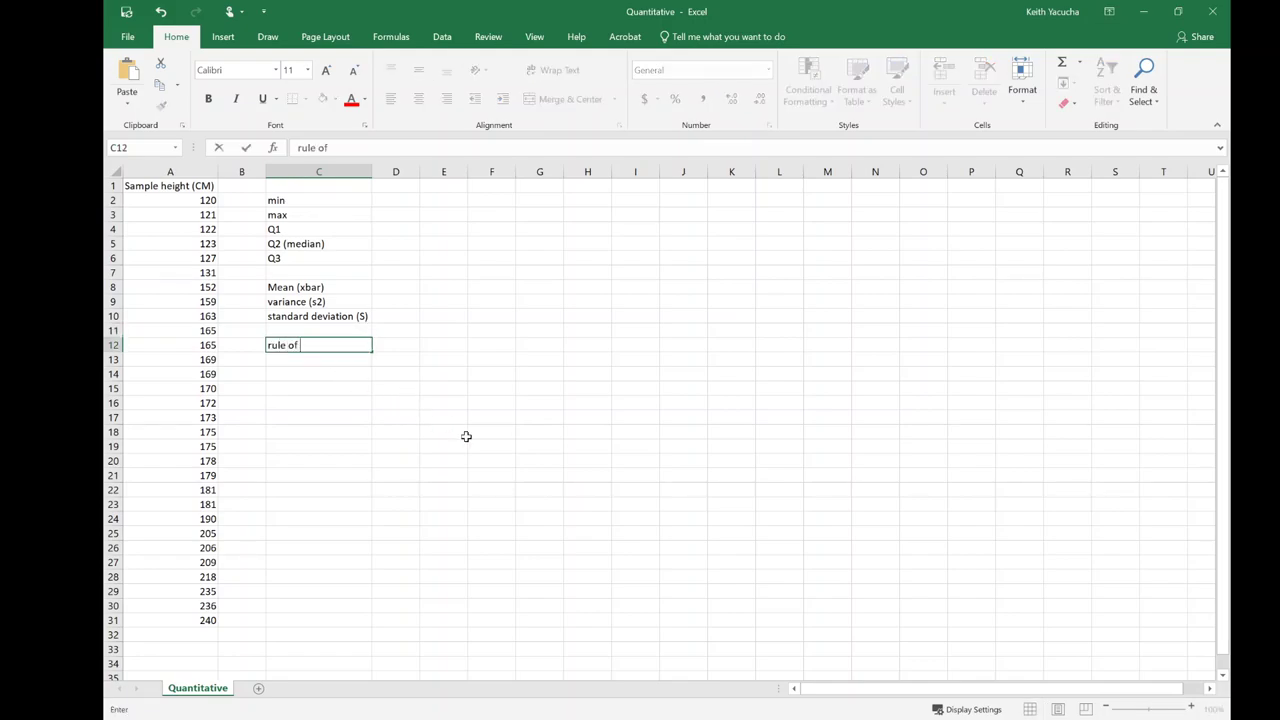
type("2^K")
key("Return")
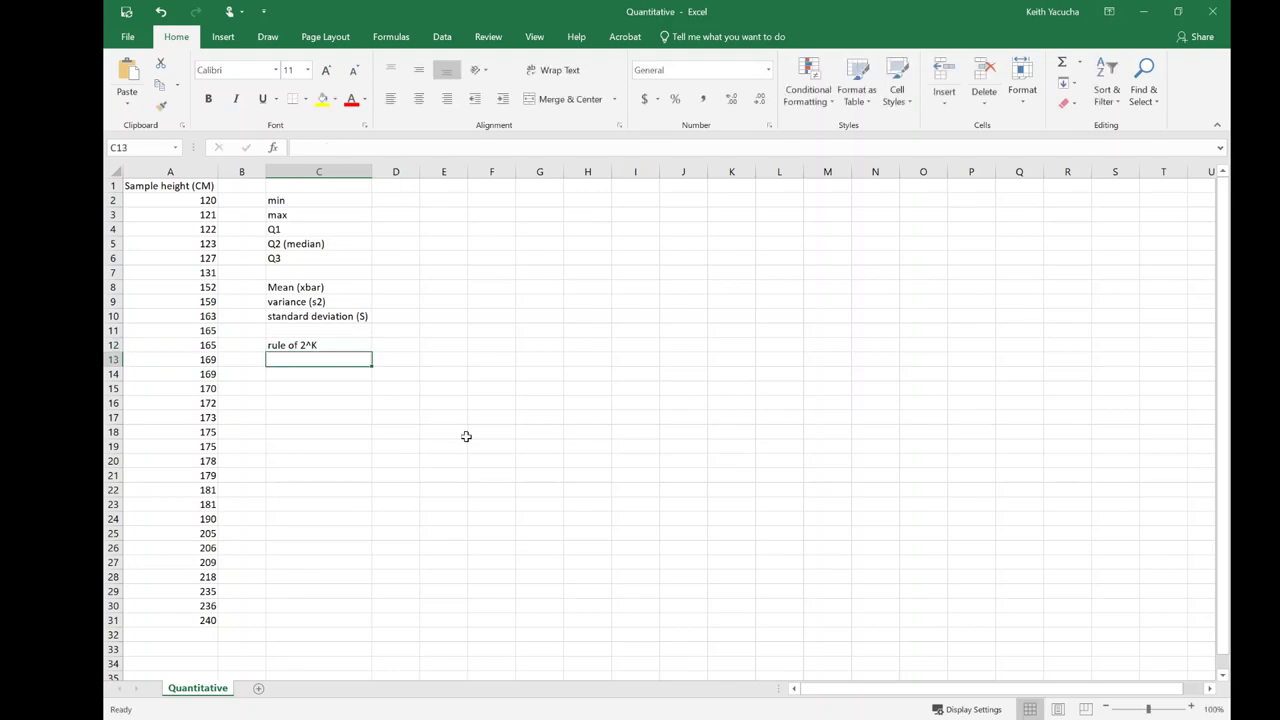
type("Bin widths")
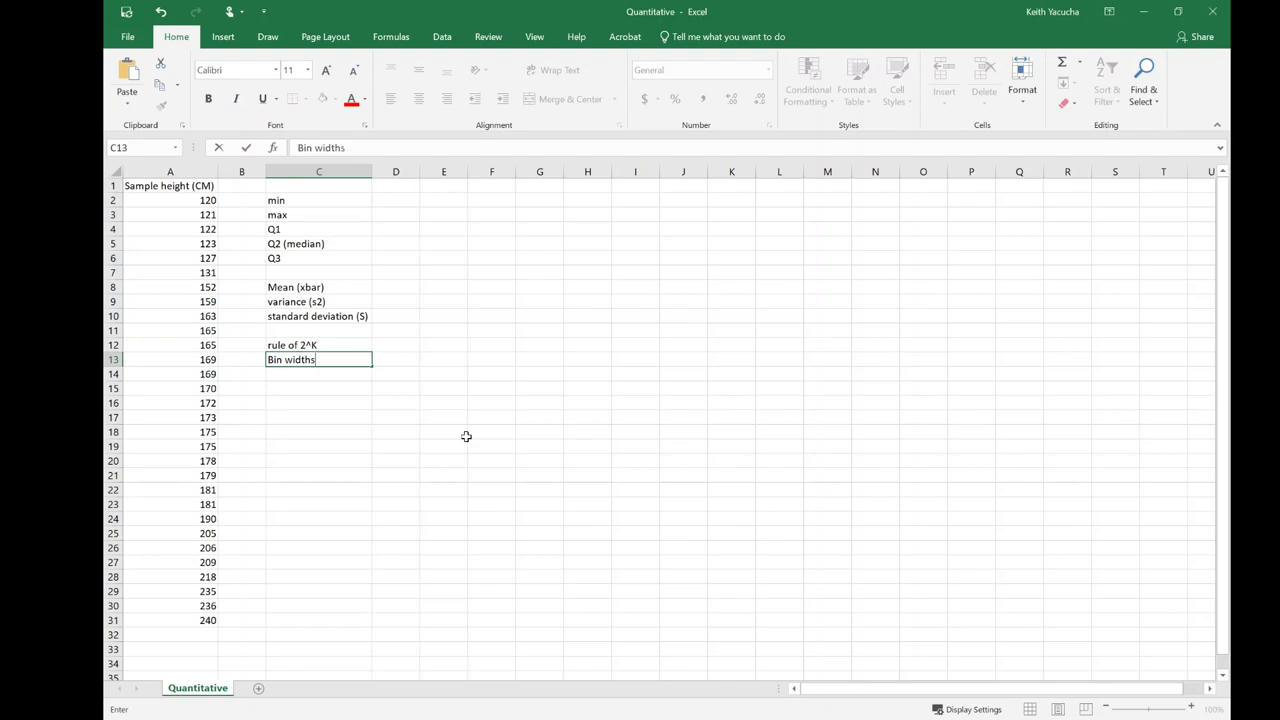
key("Return")
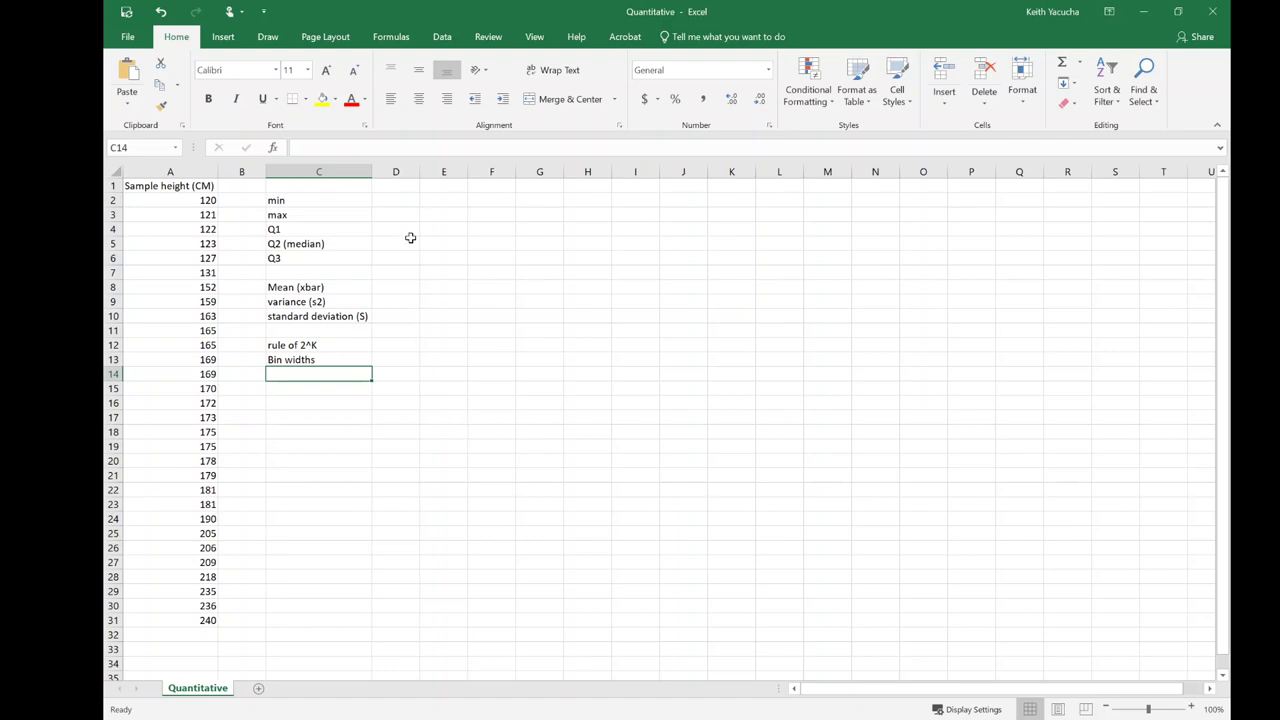
left_click_drag(370, 202, 337, 357)
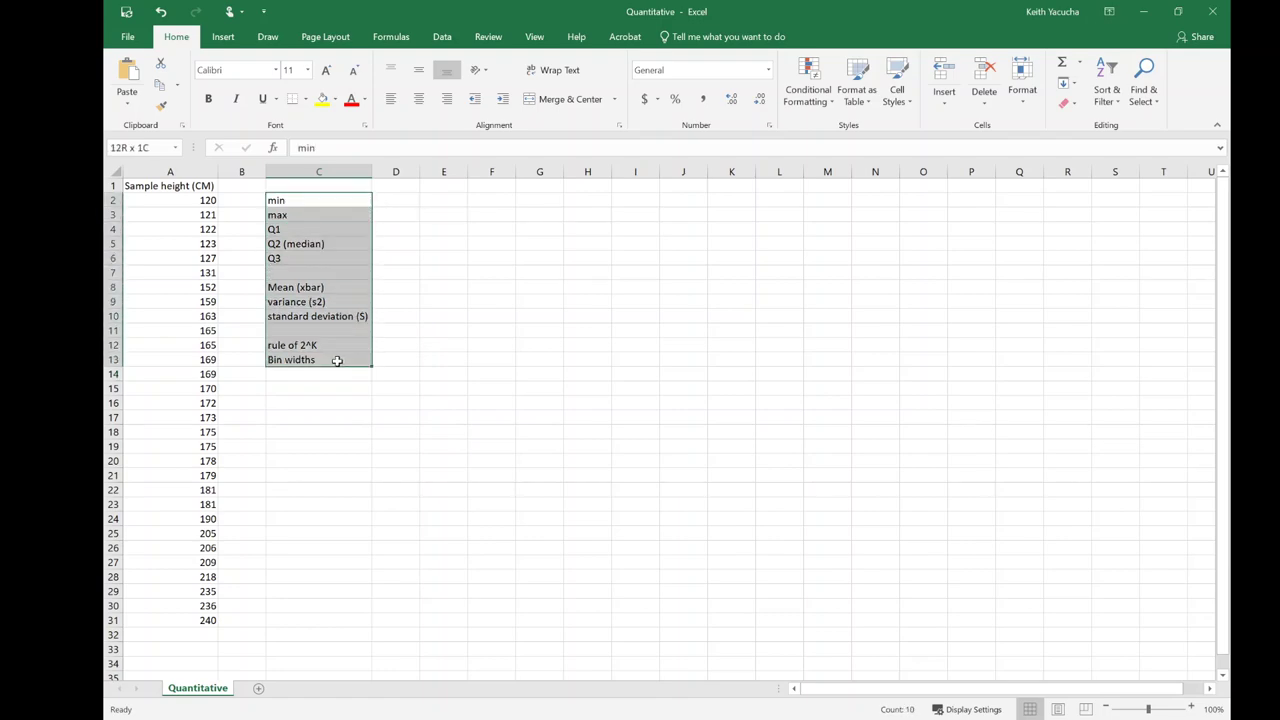
key("ctrl+b")
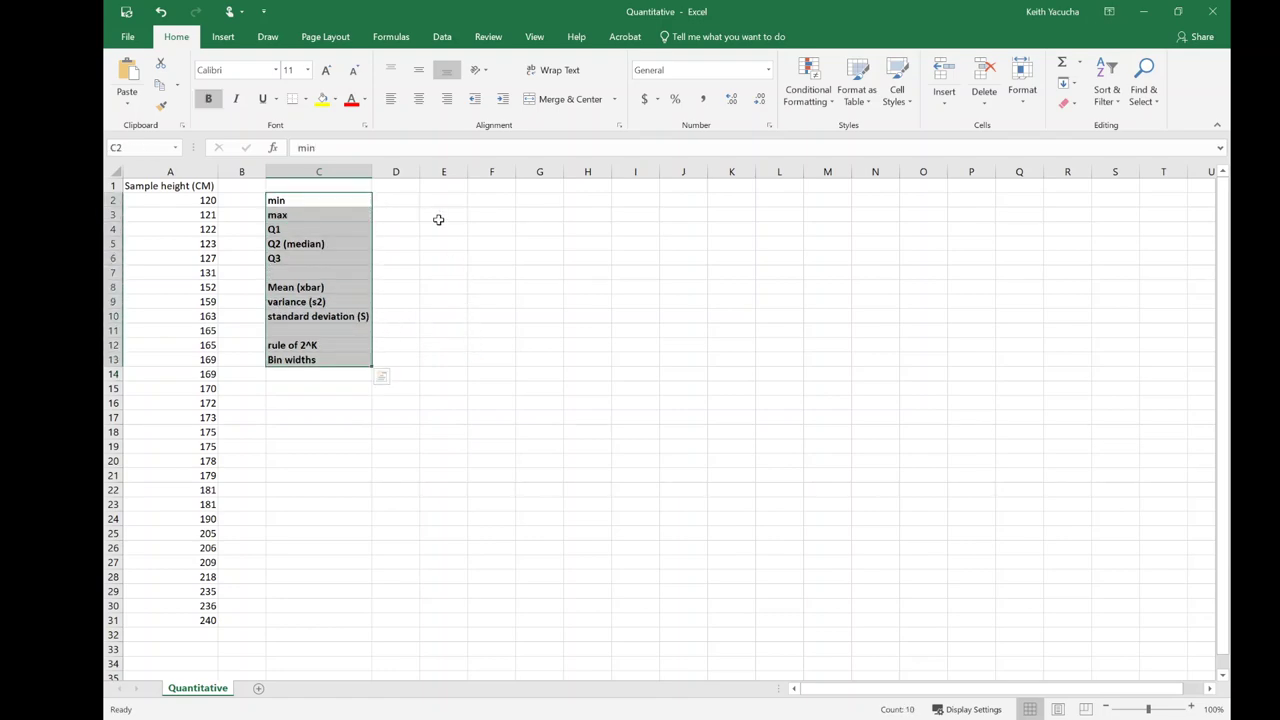
Step: Calculate the minimum of the sample heights in D2 with =MIN(A2:A31)
left_click(401, 197)
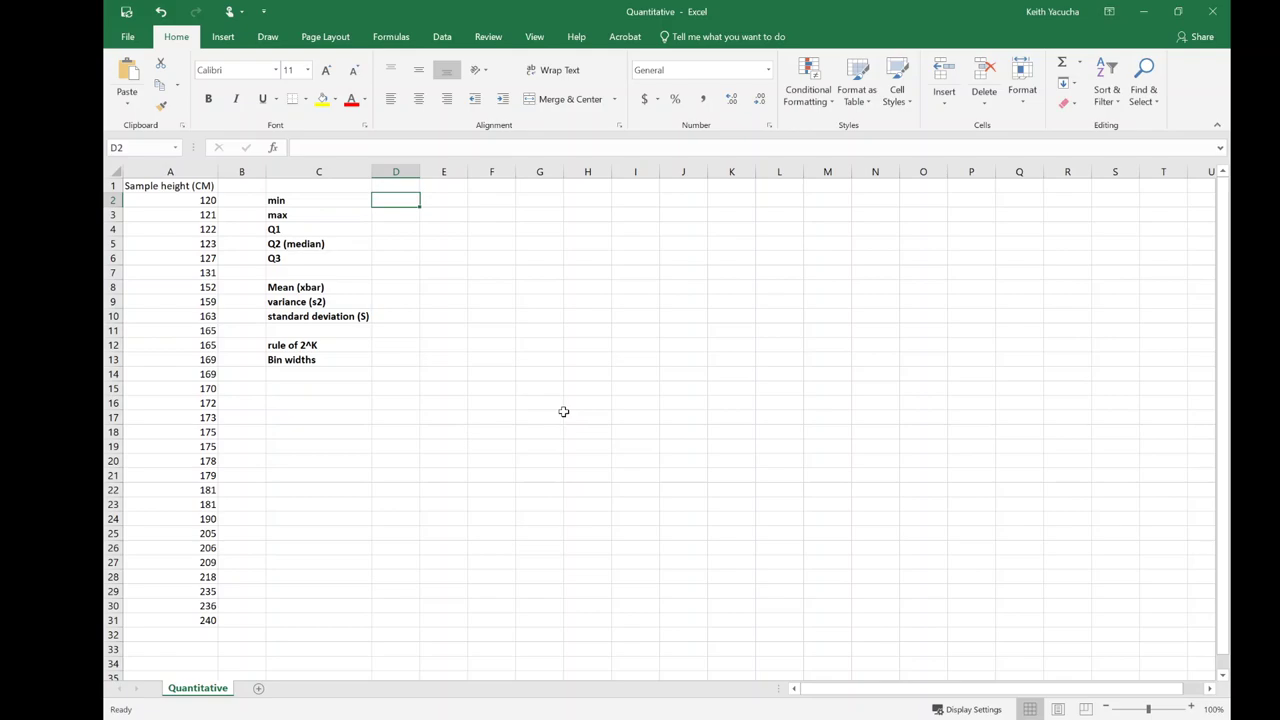
type("=")
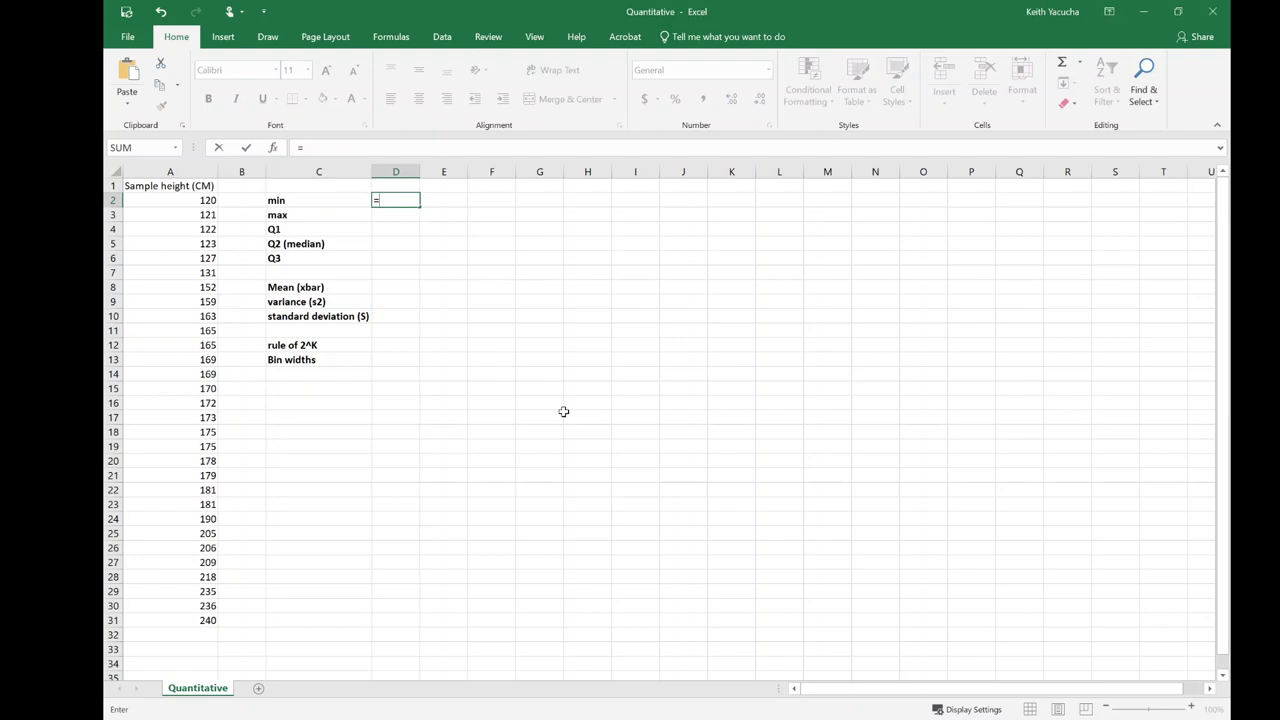
type("mi")
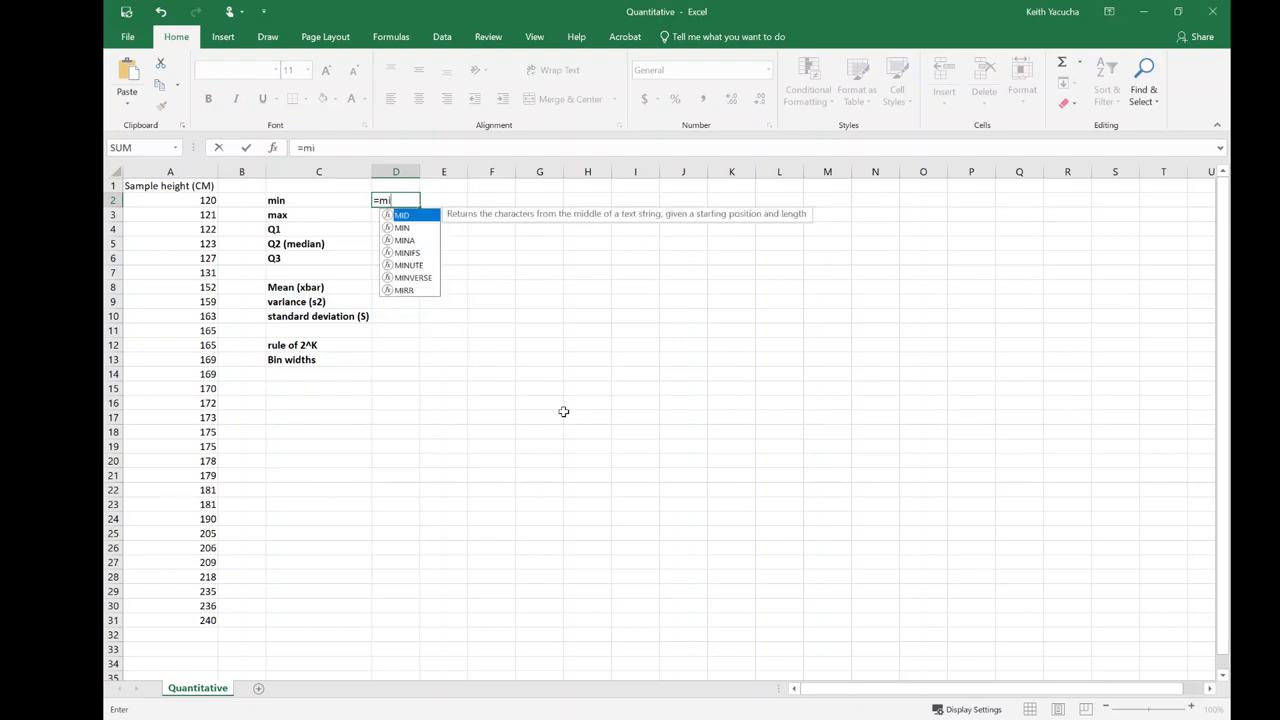
type("n")
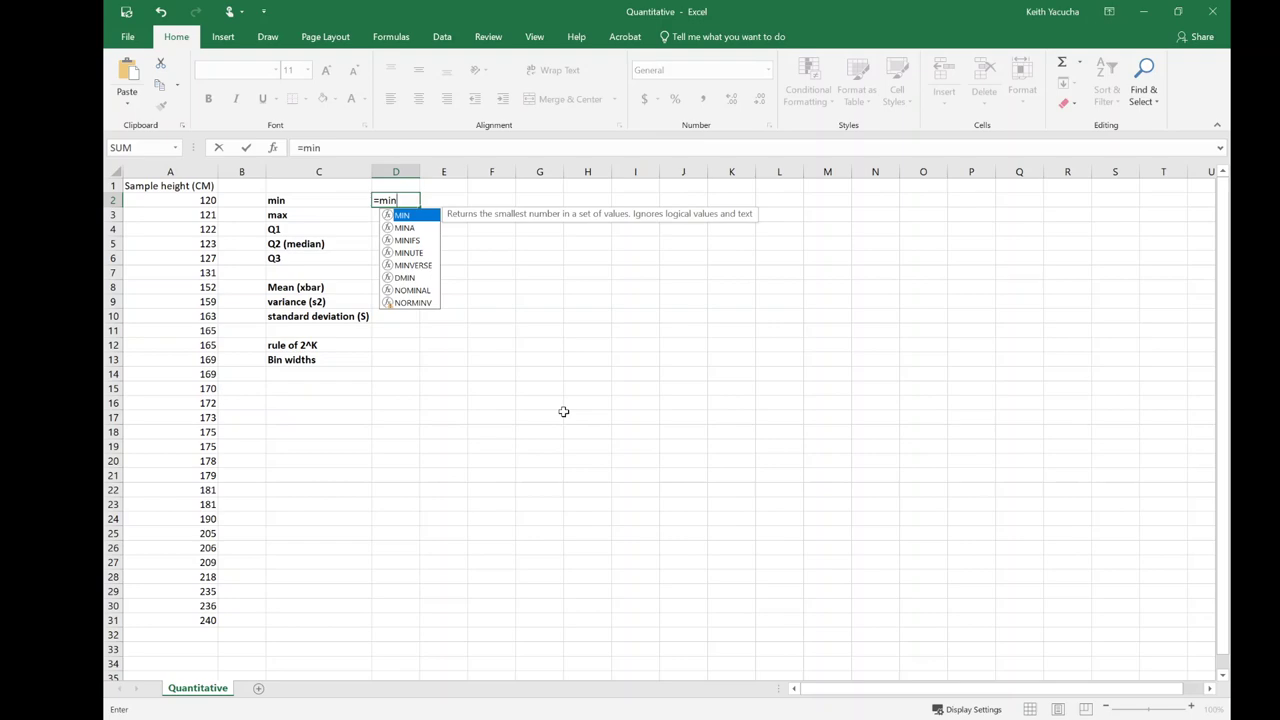
key("Tab")
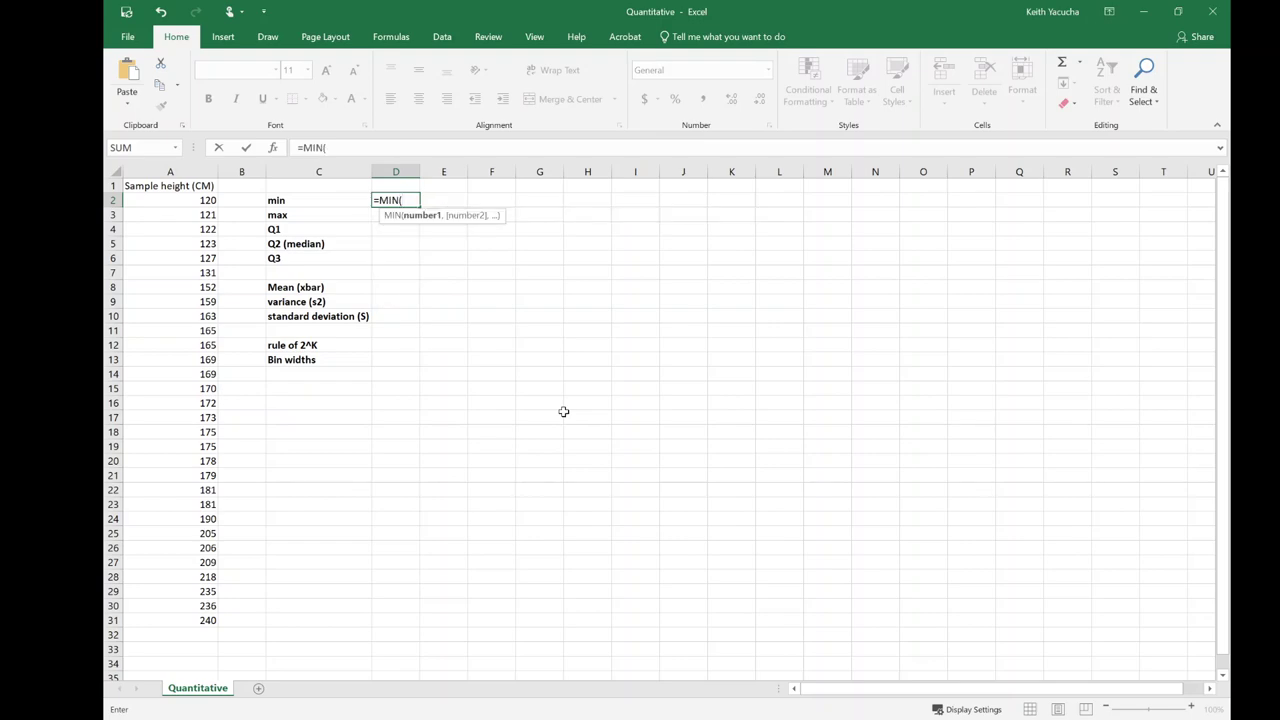
left_click_drag(170, 200, 175, 621)
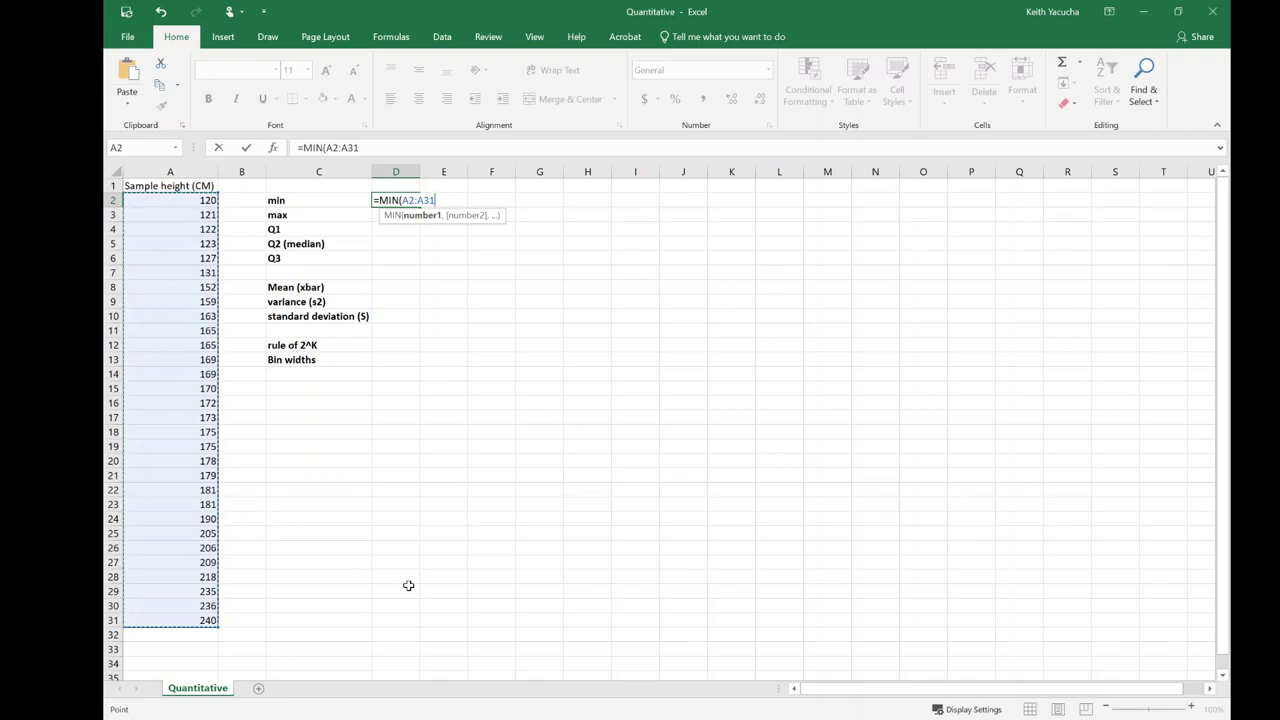
type(")")
key("Return")
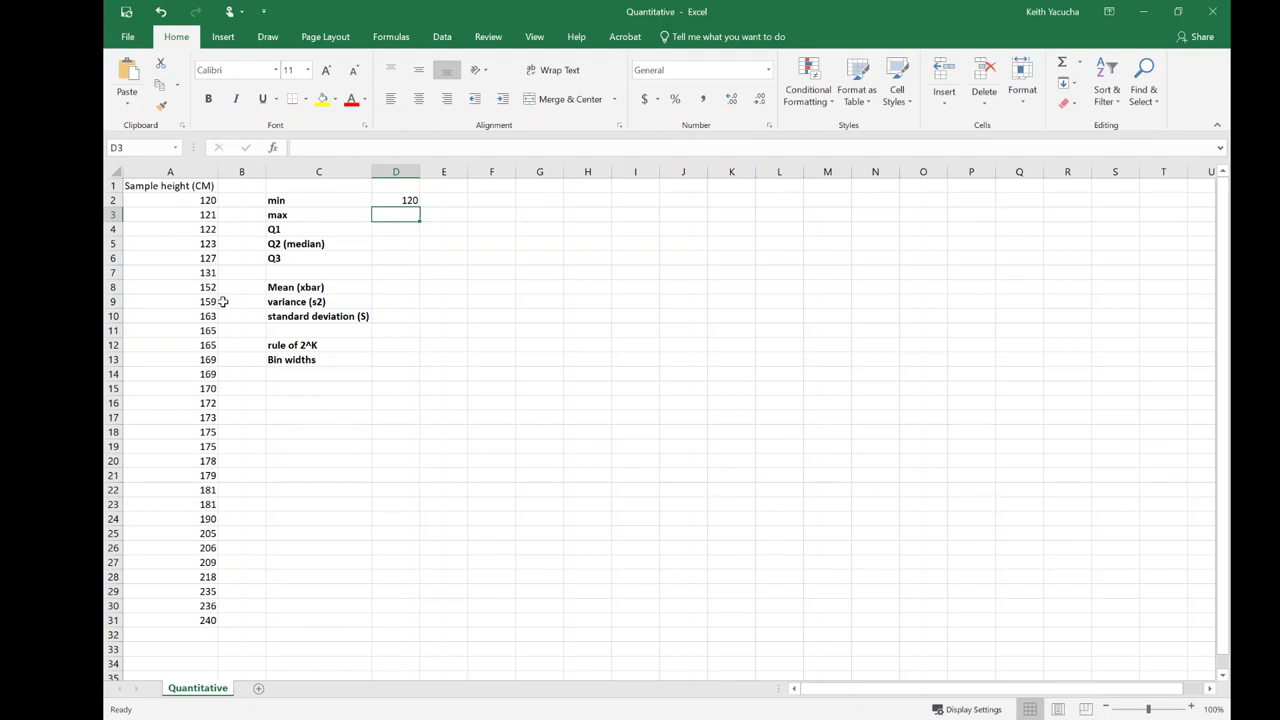
Step: Calculate the maximum of the sample heights A2:A31 in D3 with the MAX function
left_click(177, 200)
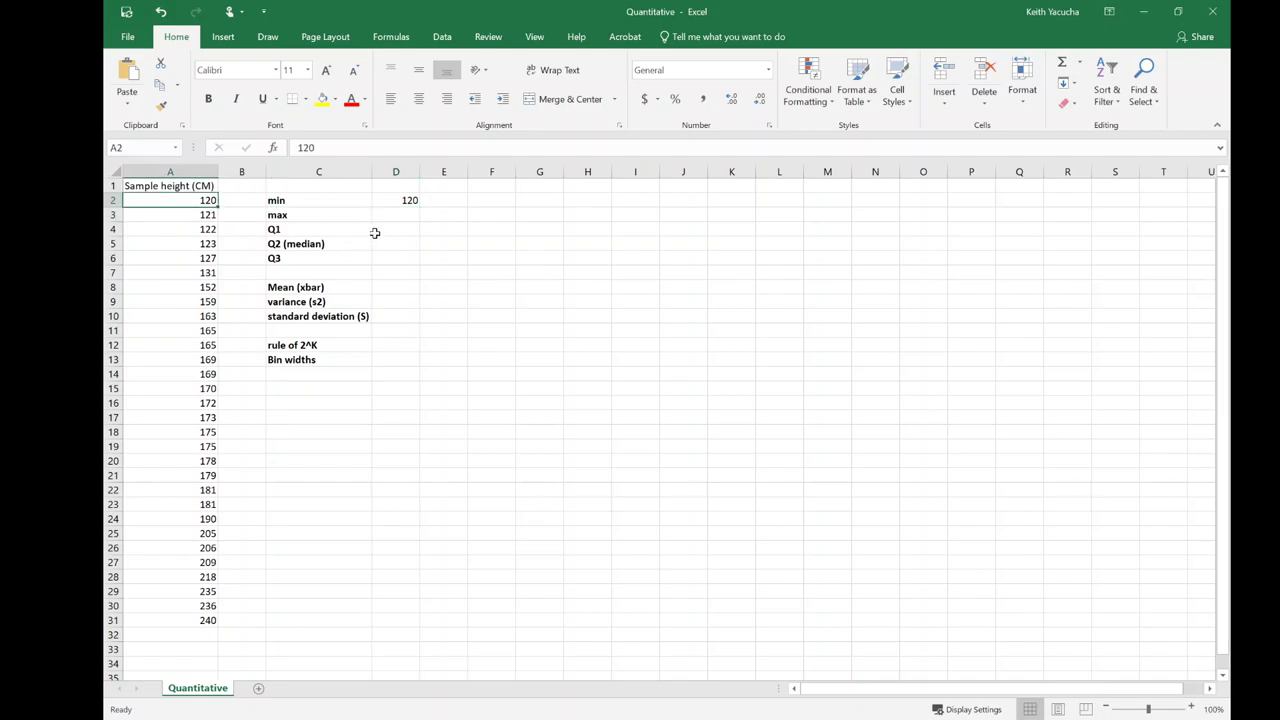
left_click(402, 215)
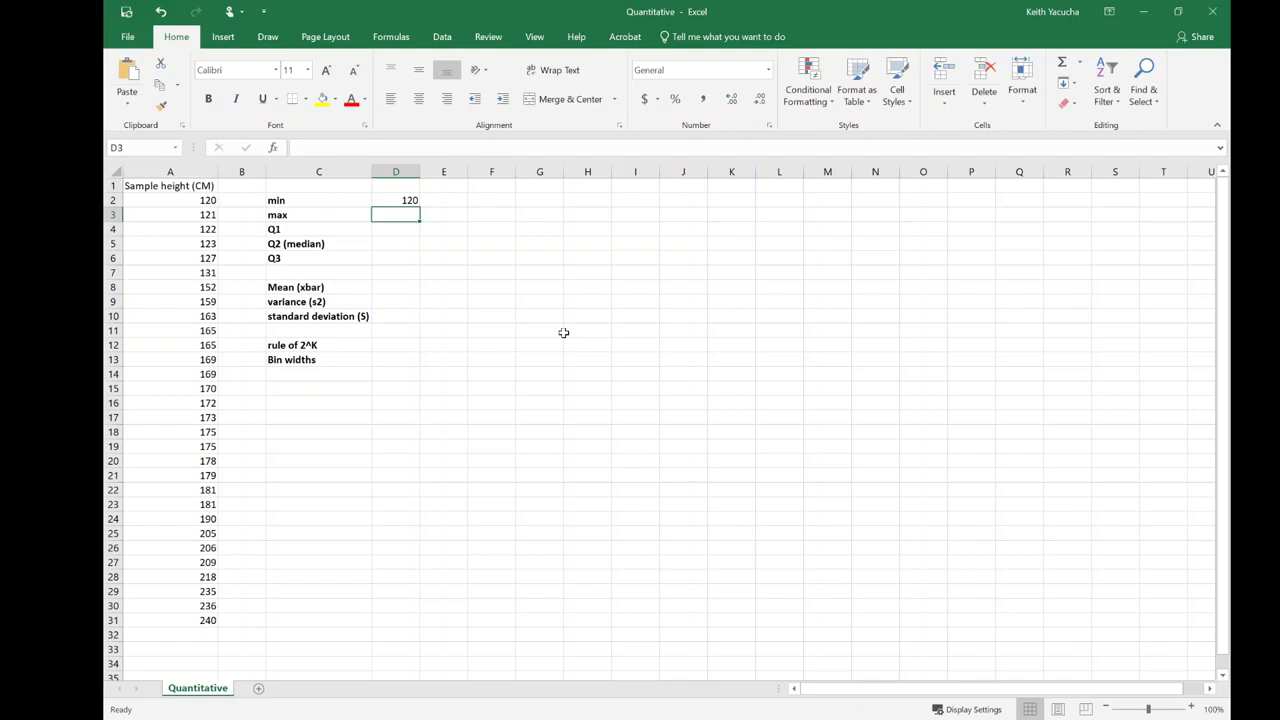
type("=")
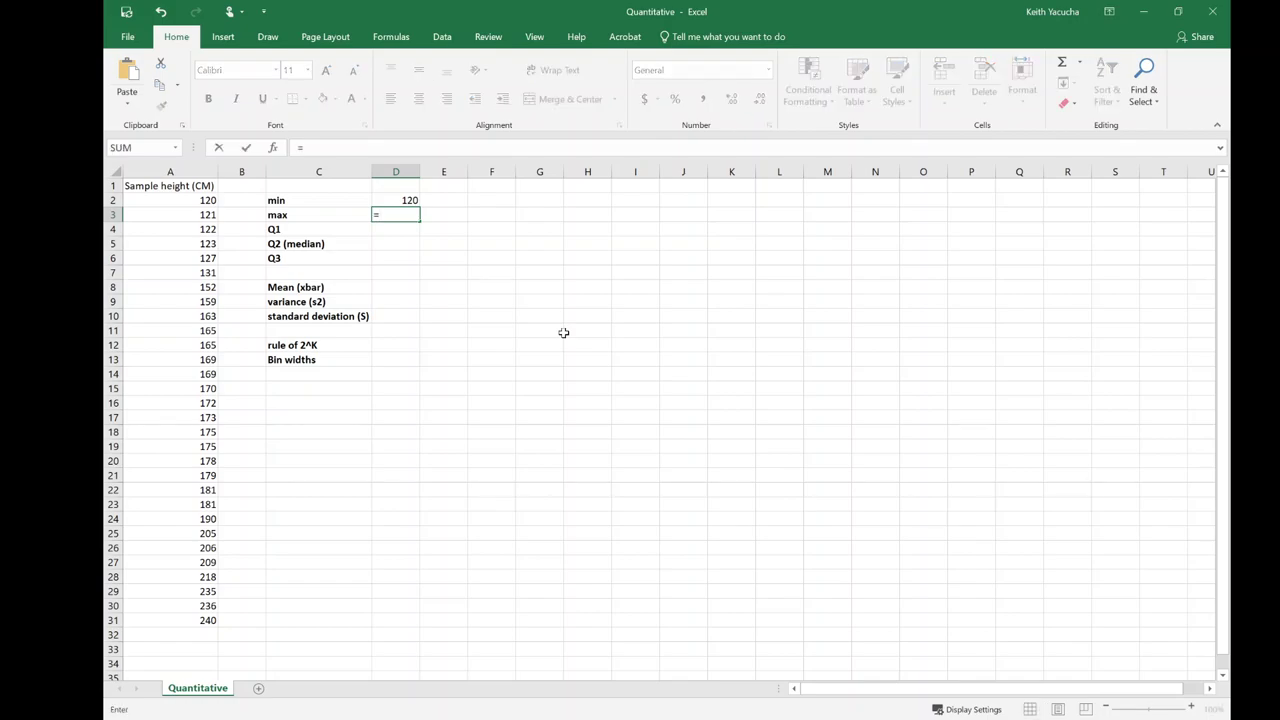
type("max")
key("Tab")
left_click_drag(177, 202, 164, 615)
key("Return")
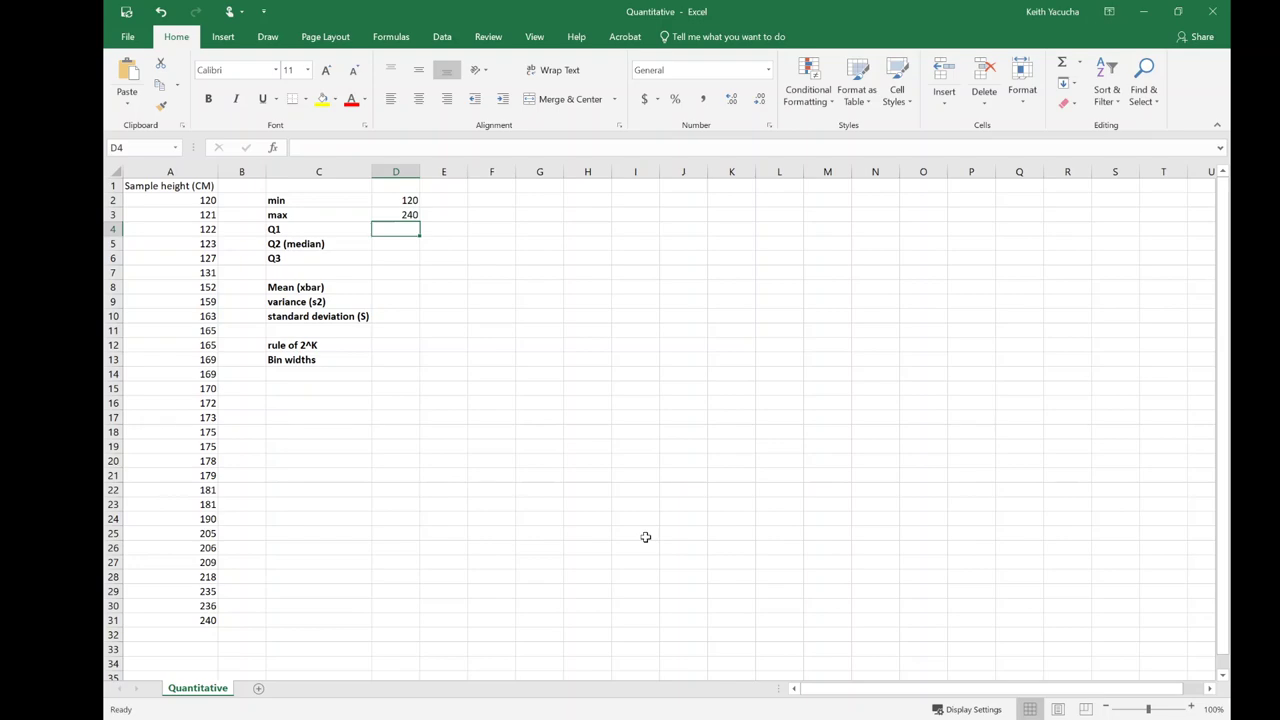
Step: Calculate the first quartile of the sample heights in D4 with =QUARTILE.EXC(A2:A31,1)
type("=qua")
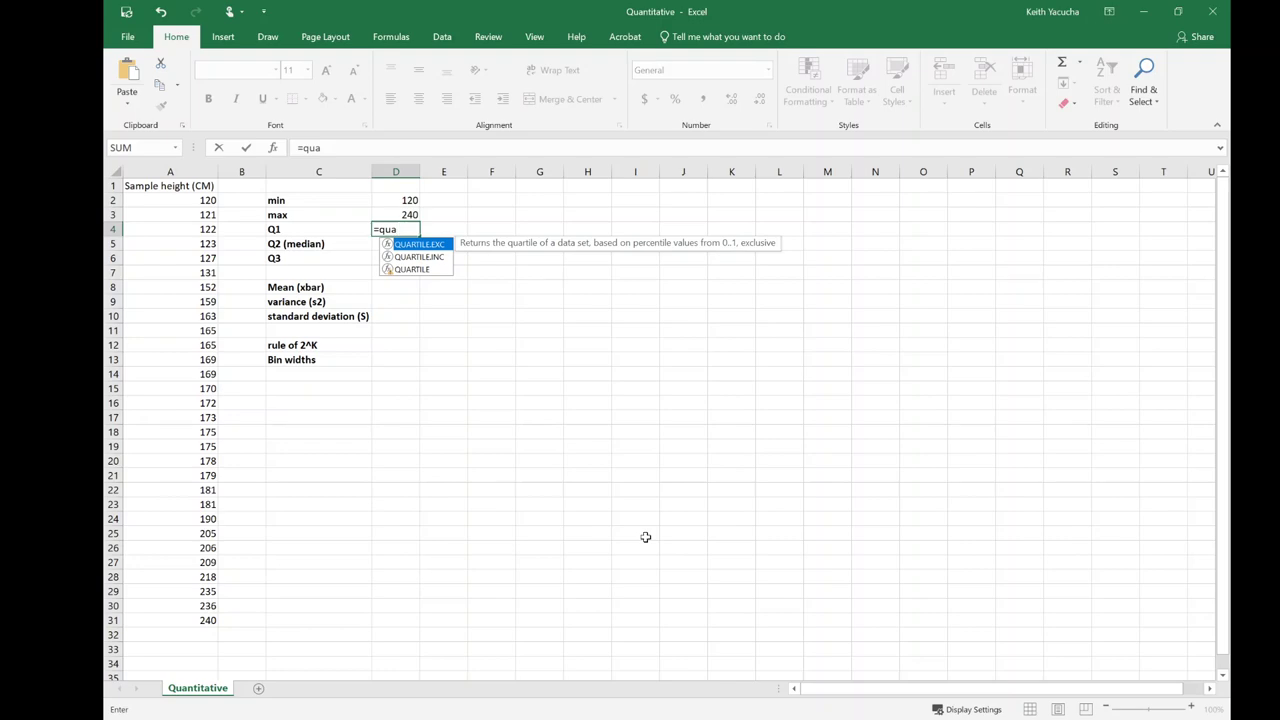
key("Tab")
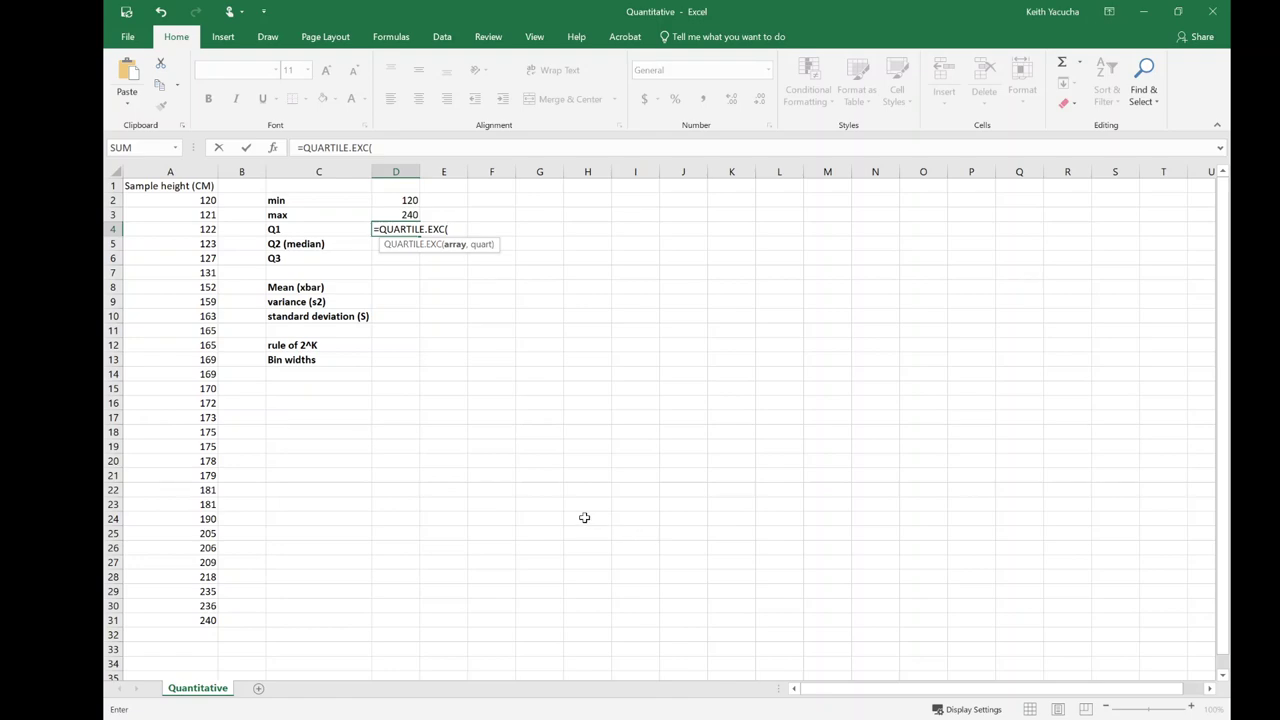
left_click_drag(196, 201, 202, 619)
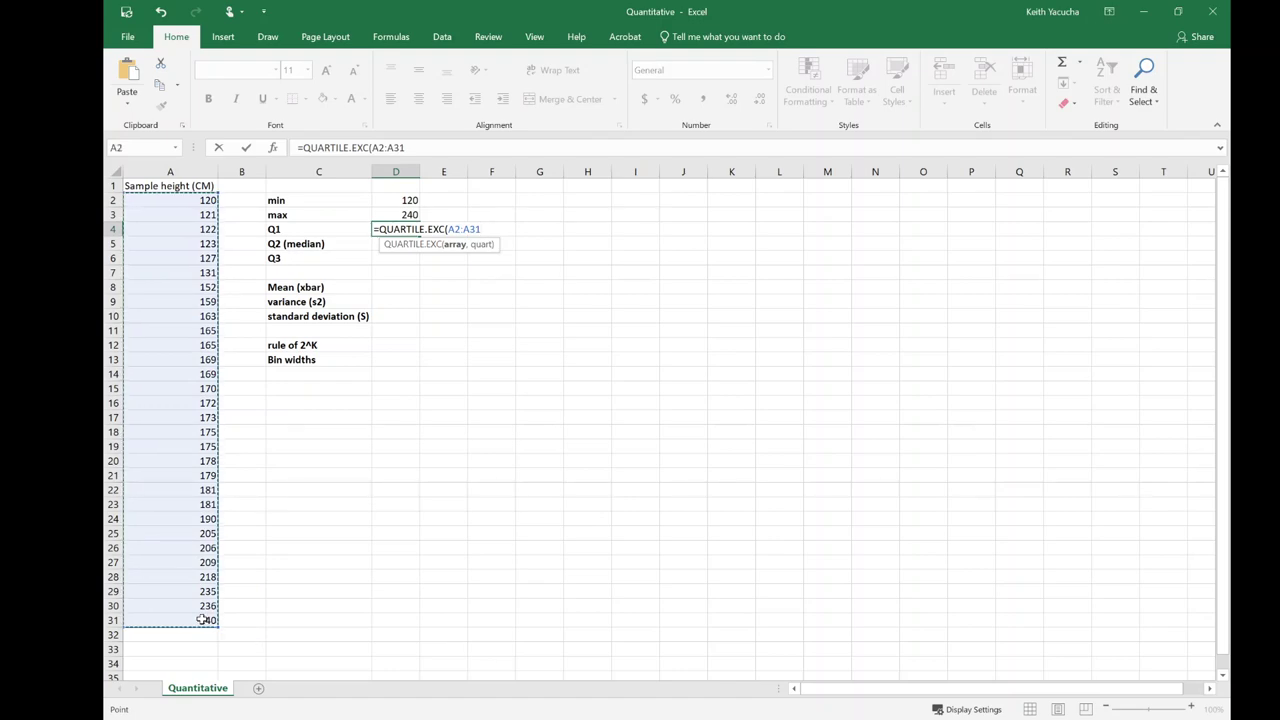
type(",")
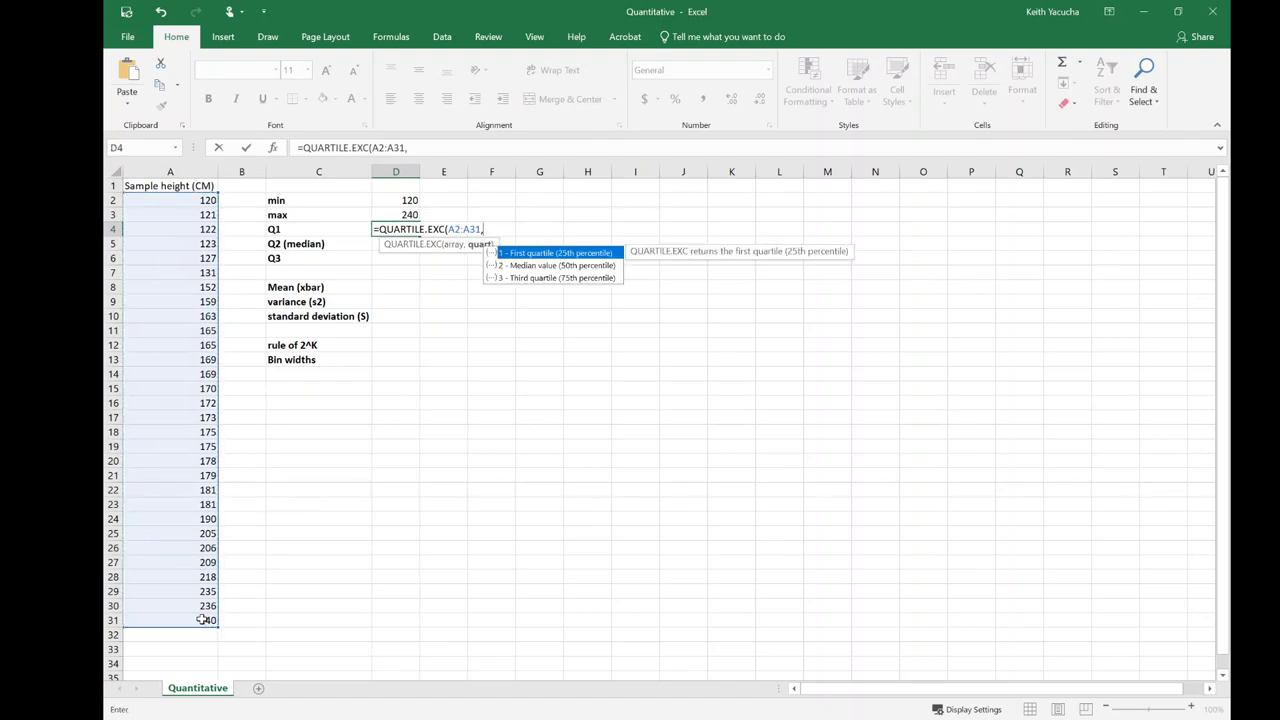
type("1)")
key("Return")
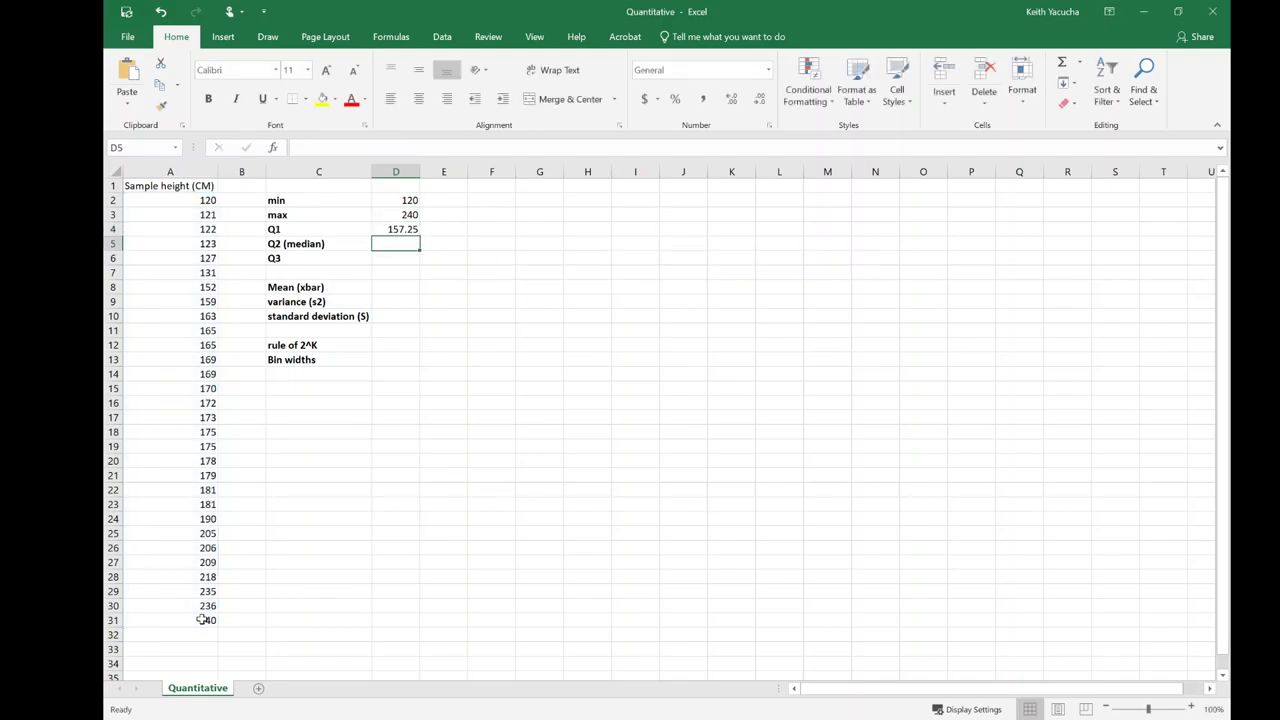
Step: Enter the percentile formula =PERCENTILE.EXC(A2:A31,25) in E4, beside the Q1 result
key("Up")
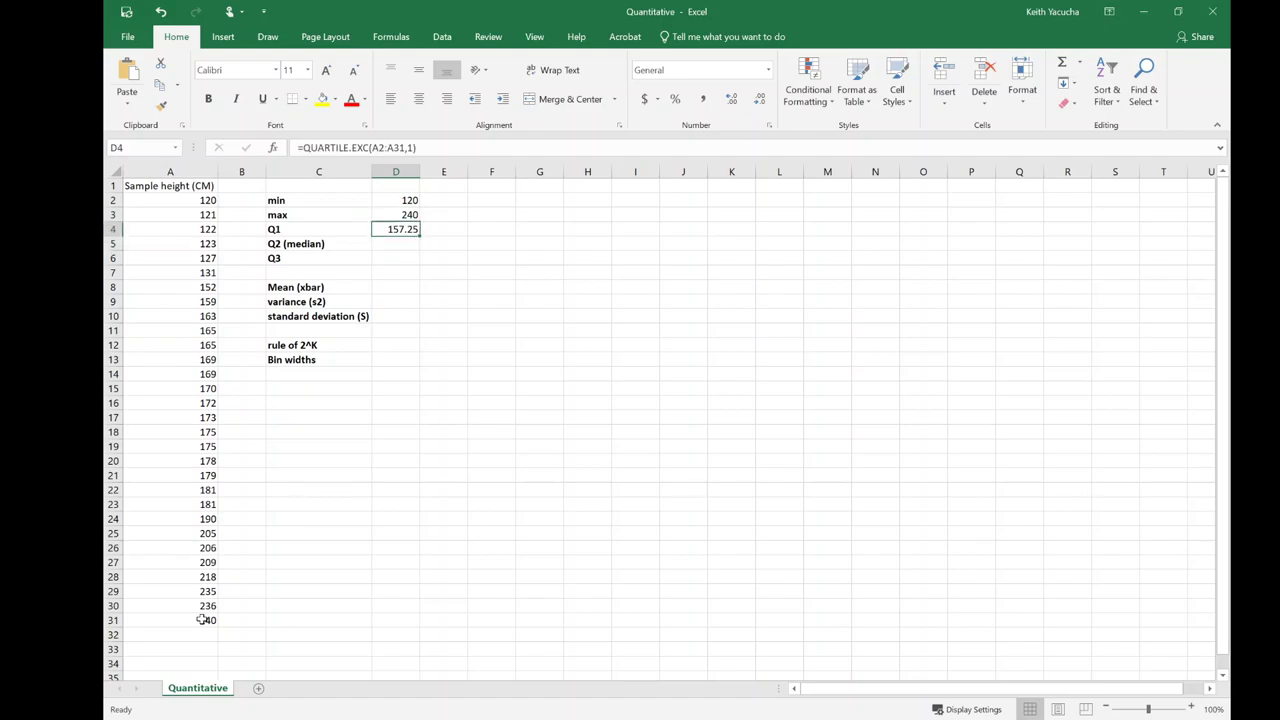
key("Right")
type("=per")
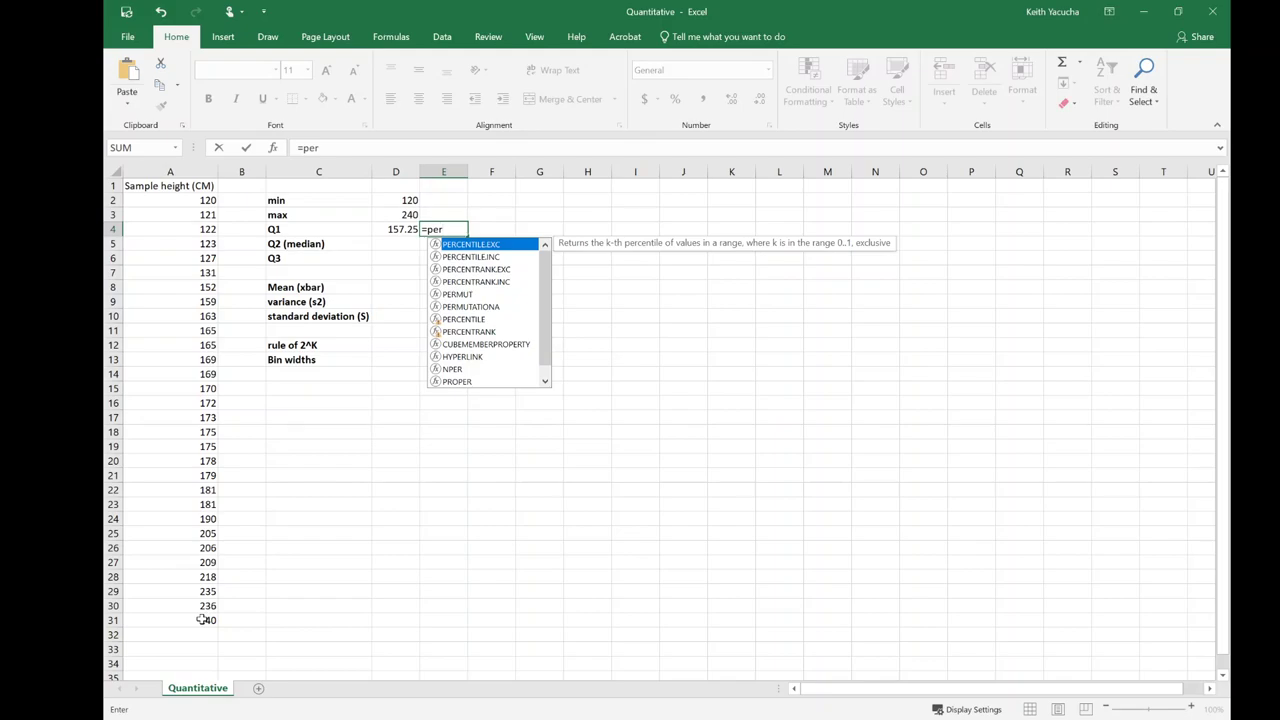
key("Tab")
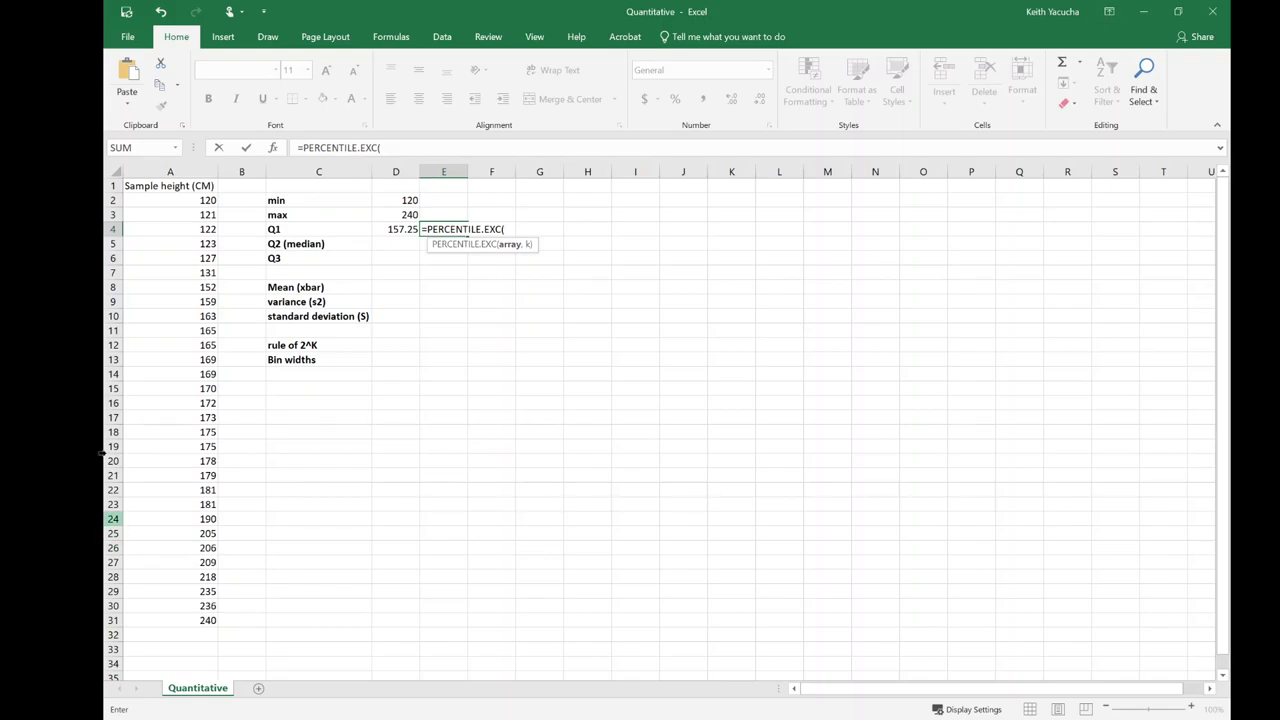
left_click_drag(204, 200, 163, 614)
type(",")
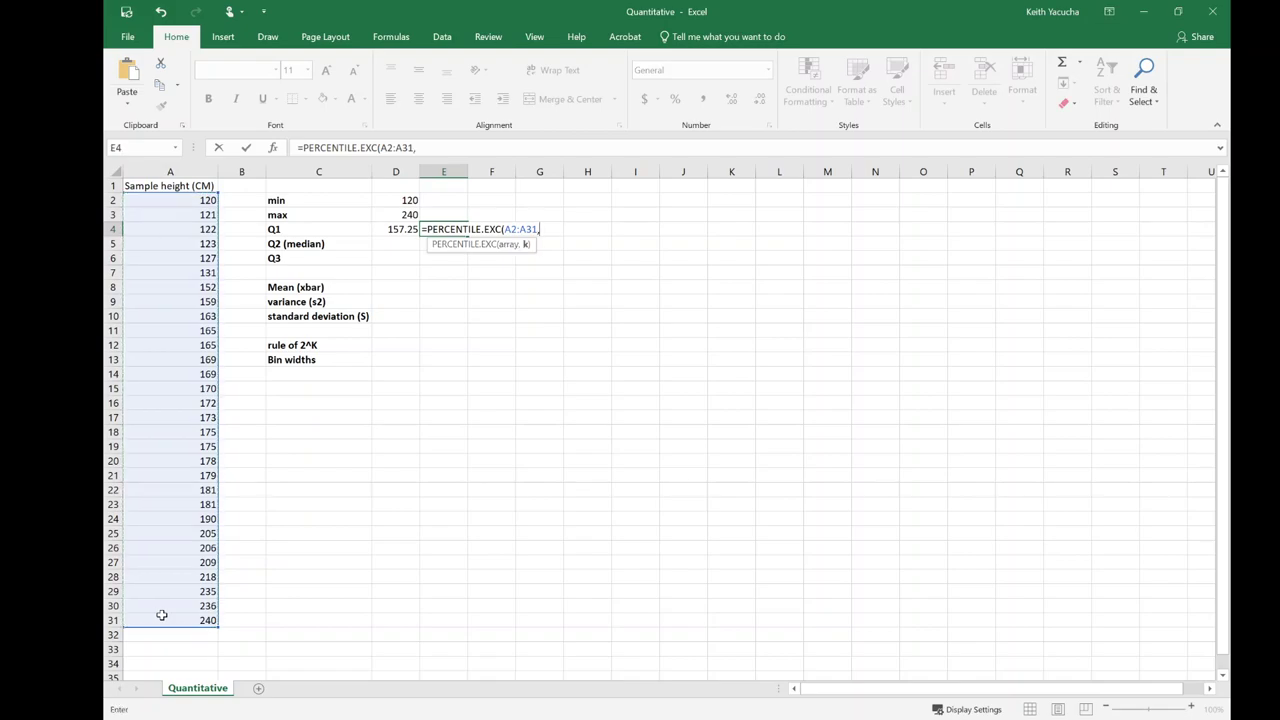
type("25)")
key("Return")
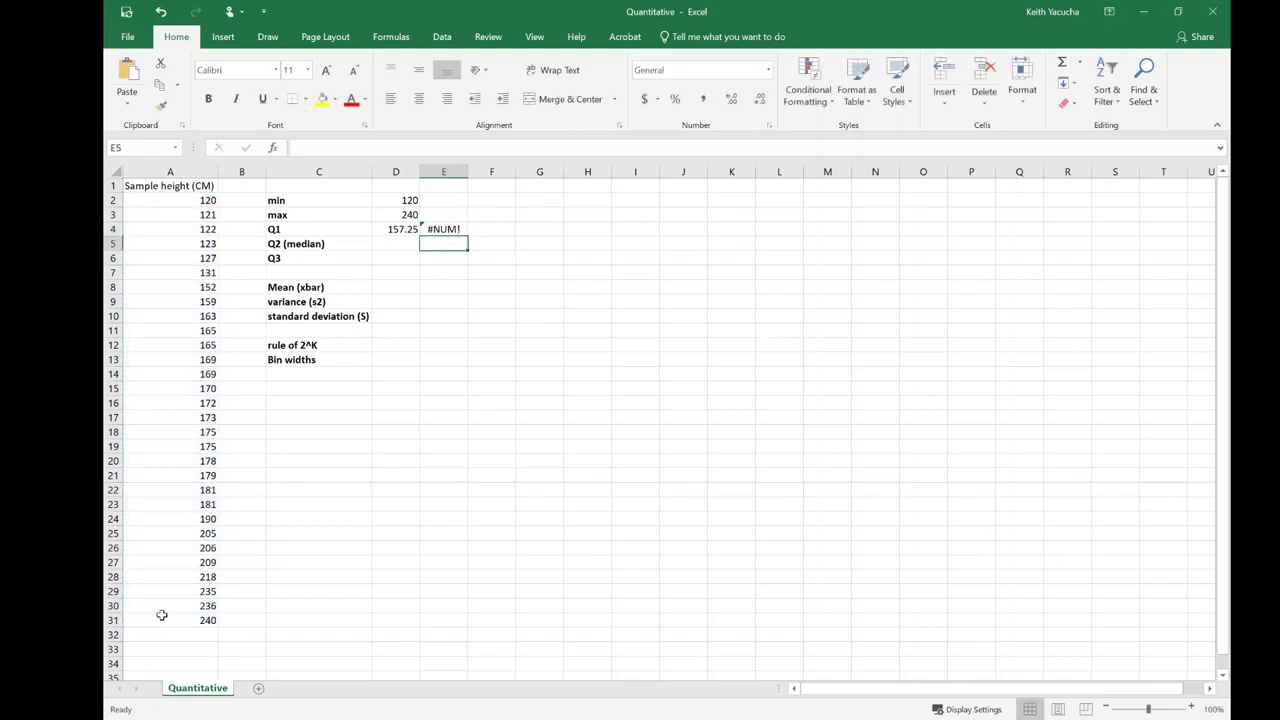
Step: Correct the K argument of the PERCENTILE.EXC formula in E4 to 0.25 using the function arguments dialog
key("Up")
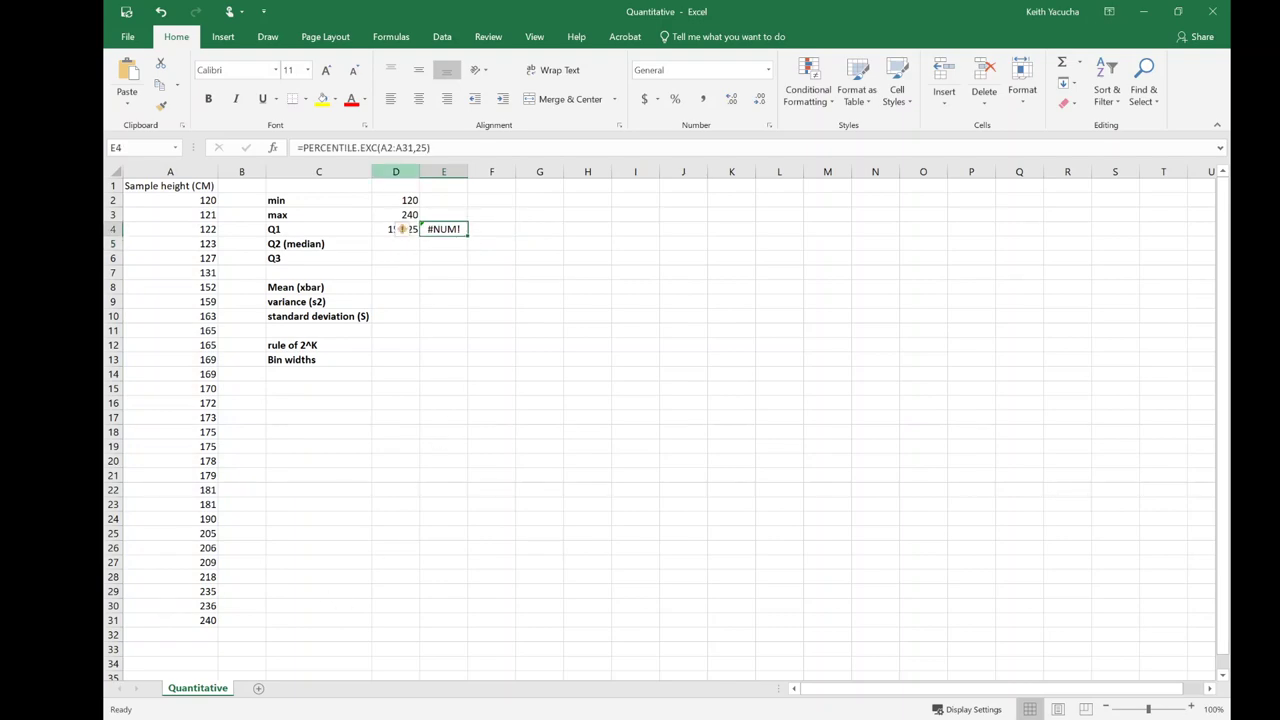
key("F2")
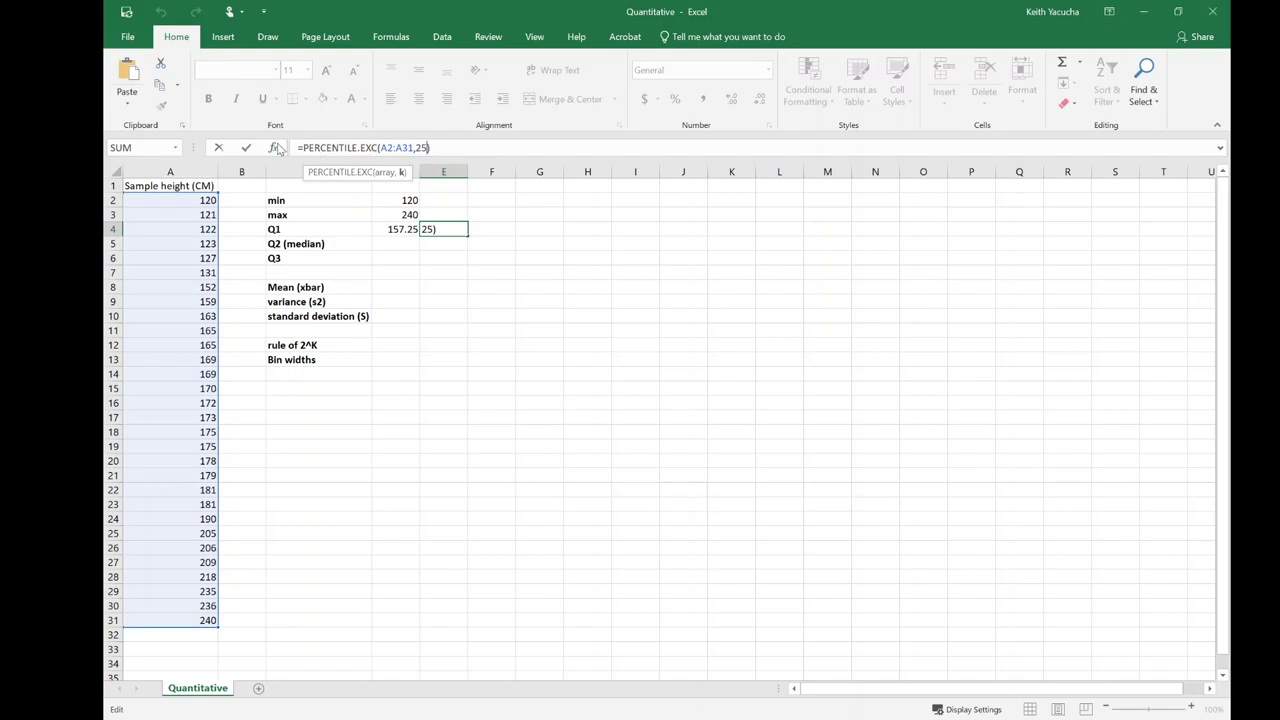
left_click(276, 150)
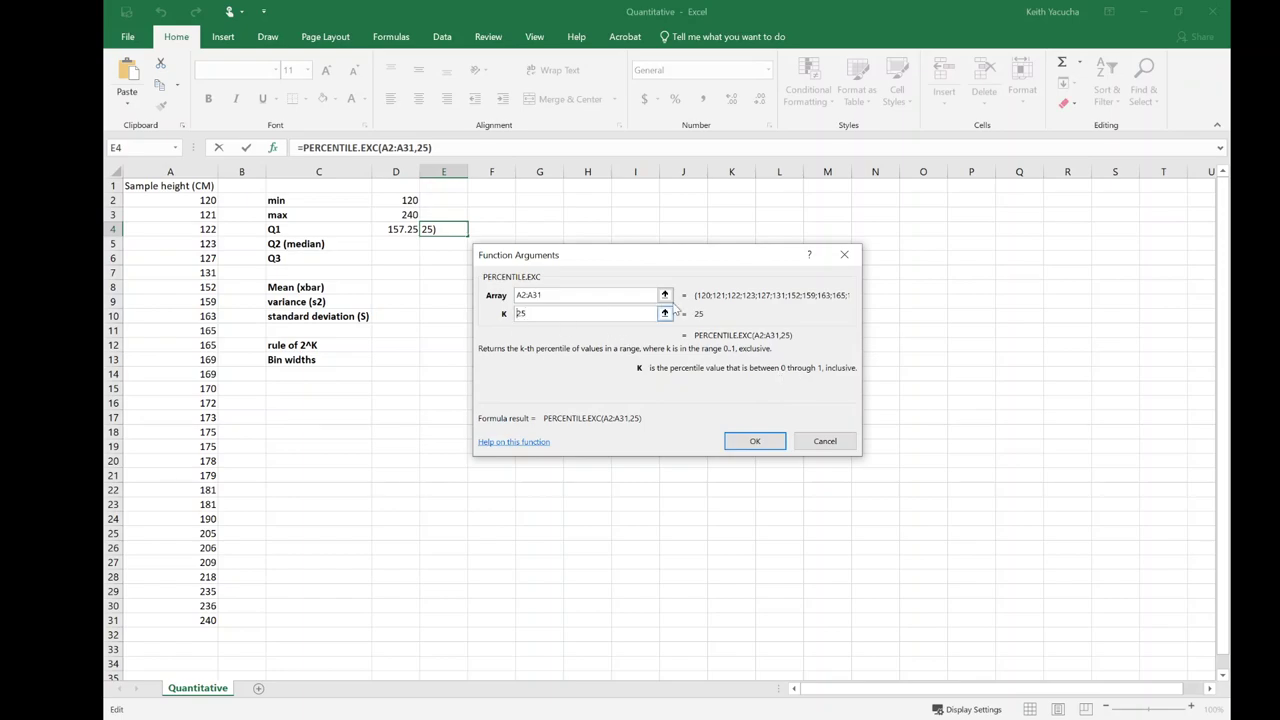
type("0.")
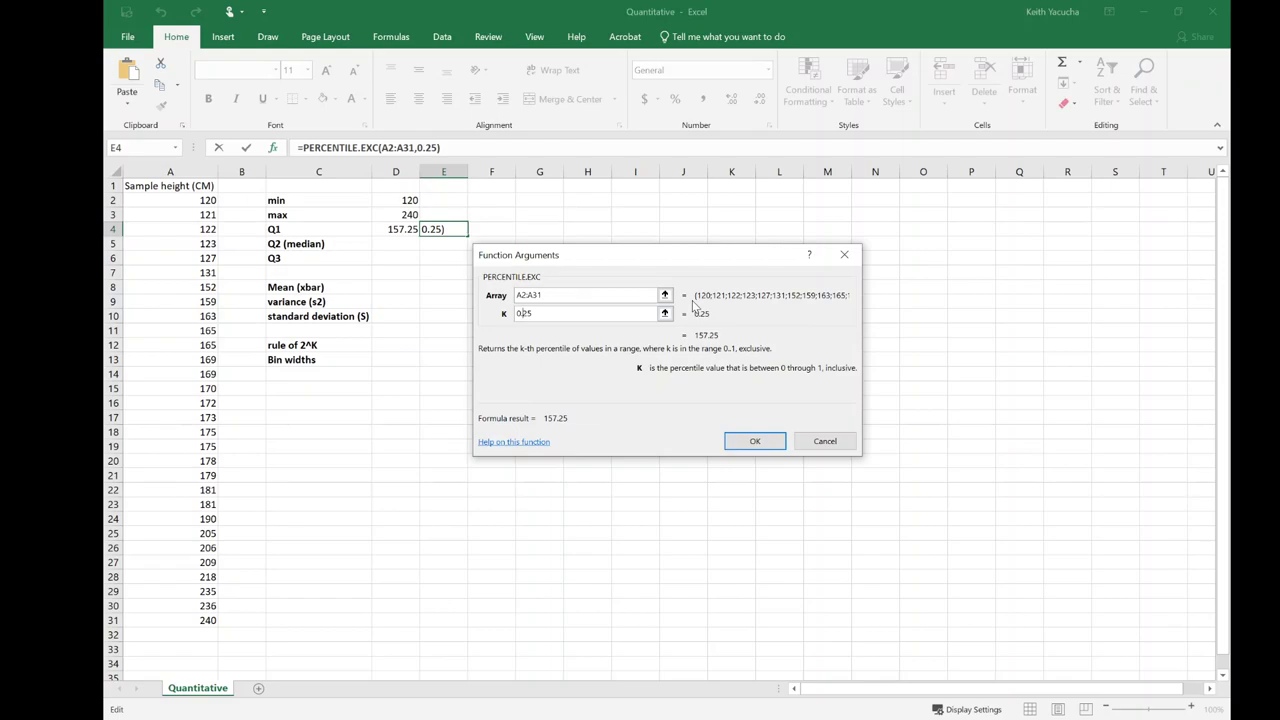
left_click(754, 441)
left_click(662, 333)
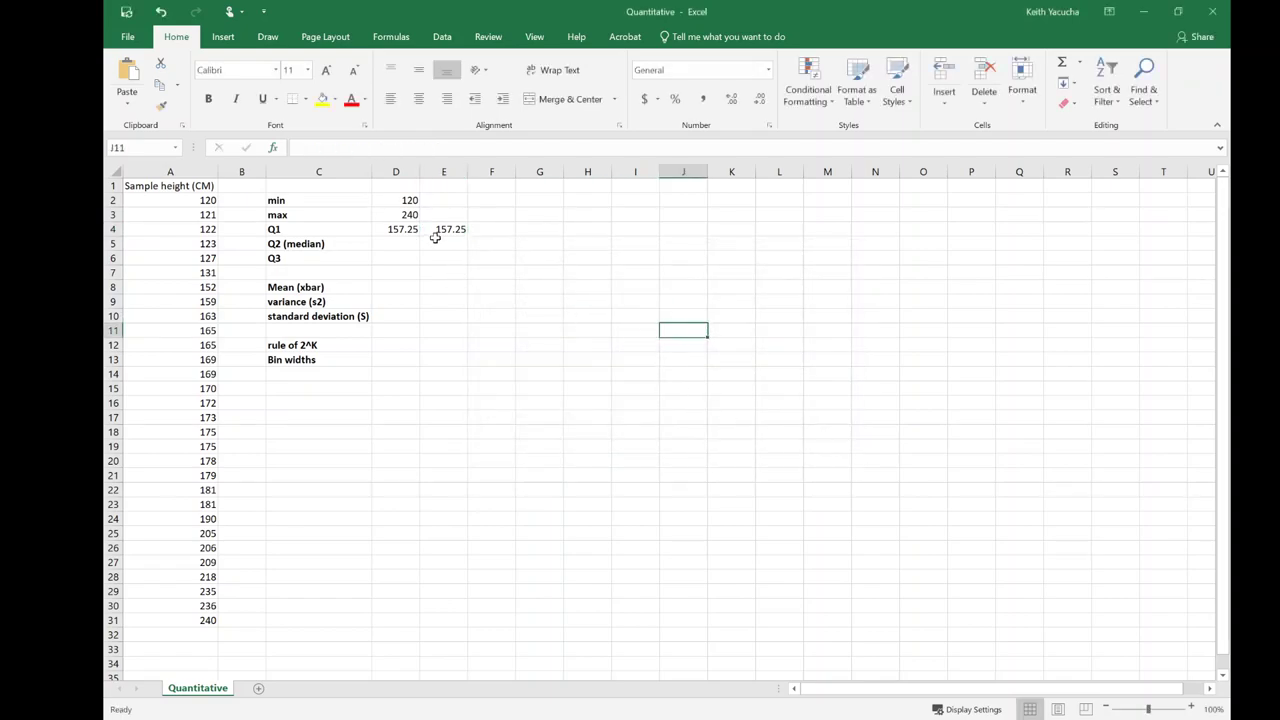
left_click(451, 231)
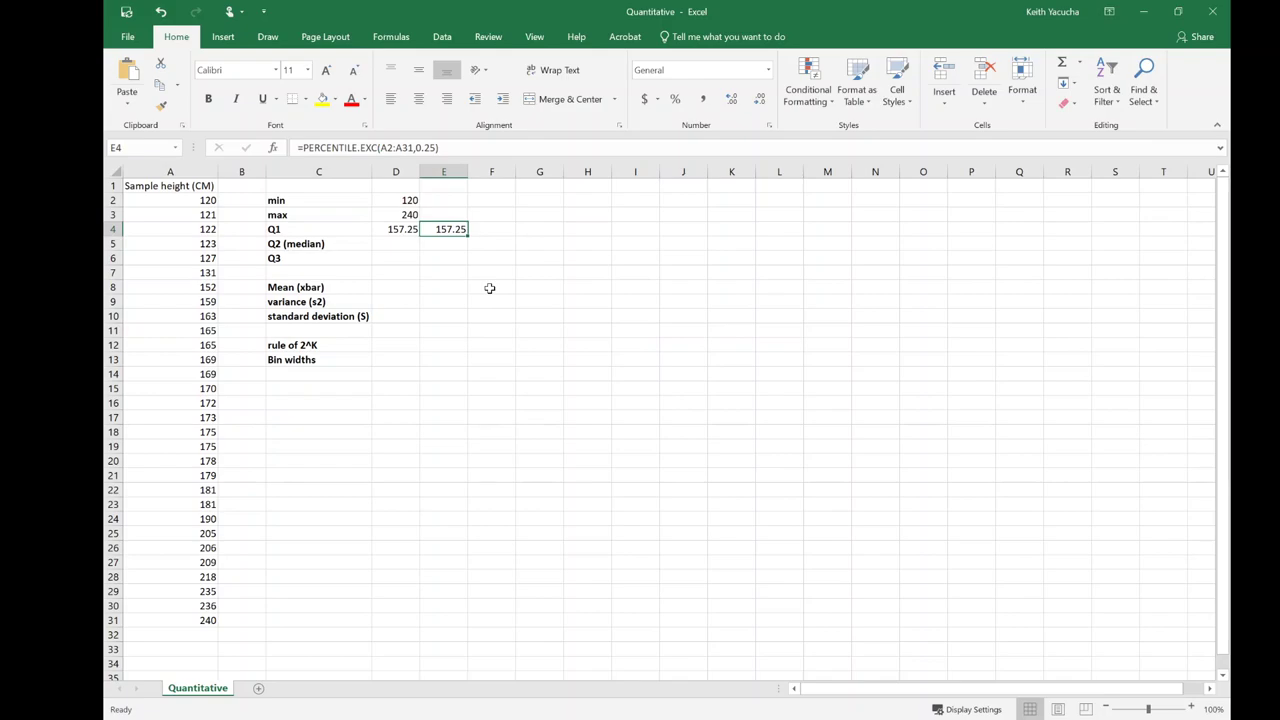
left_click(424, 147)
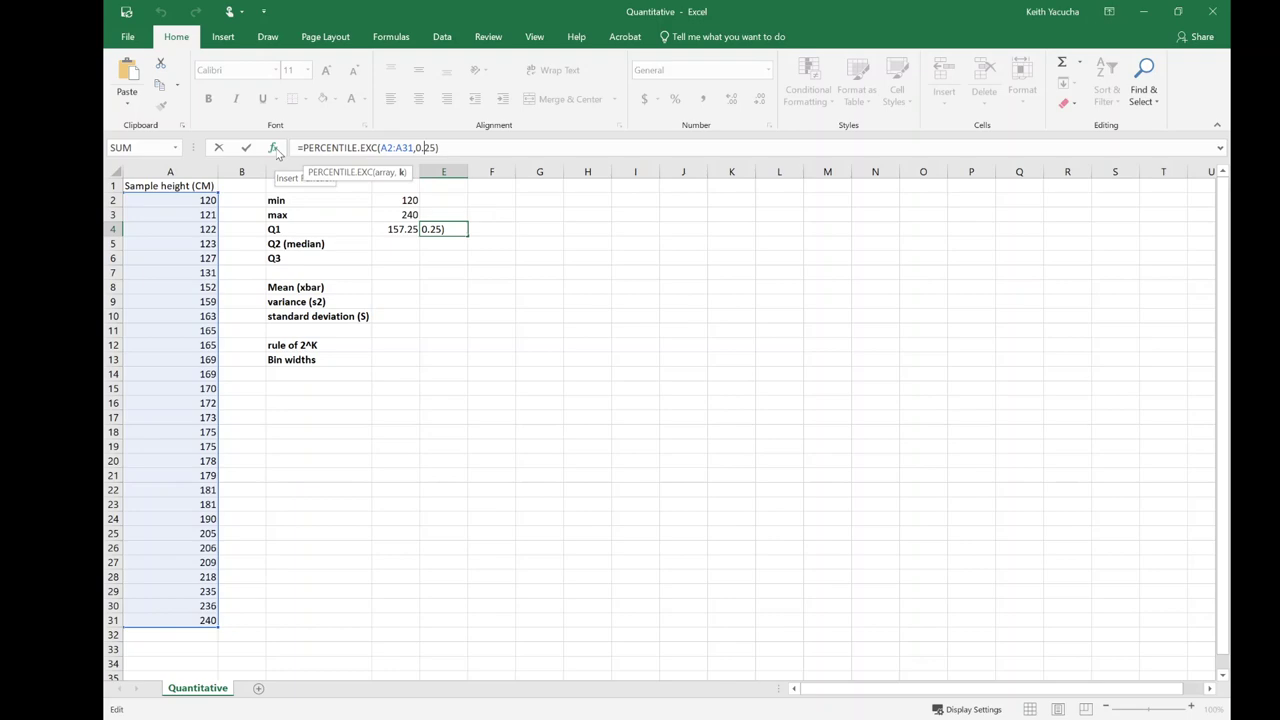
left_click(400, 244)
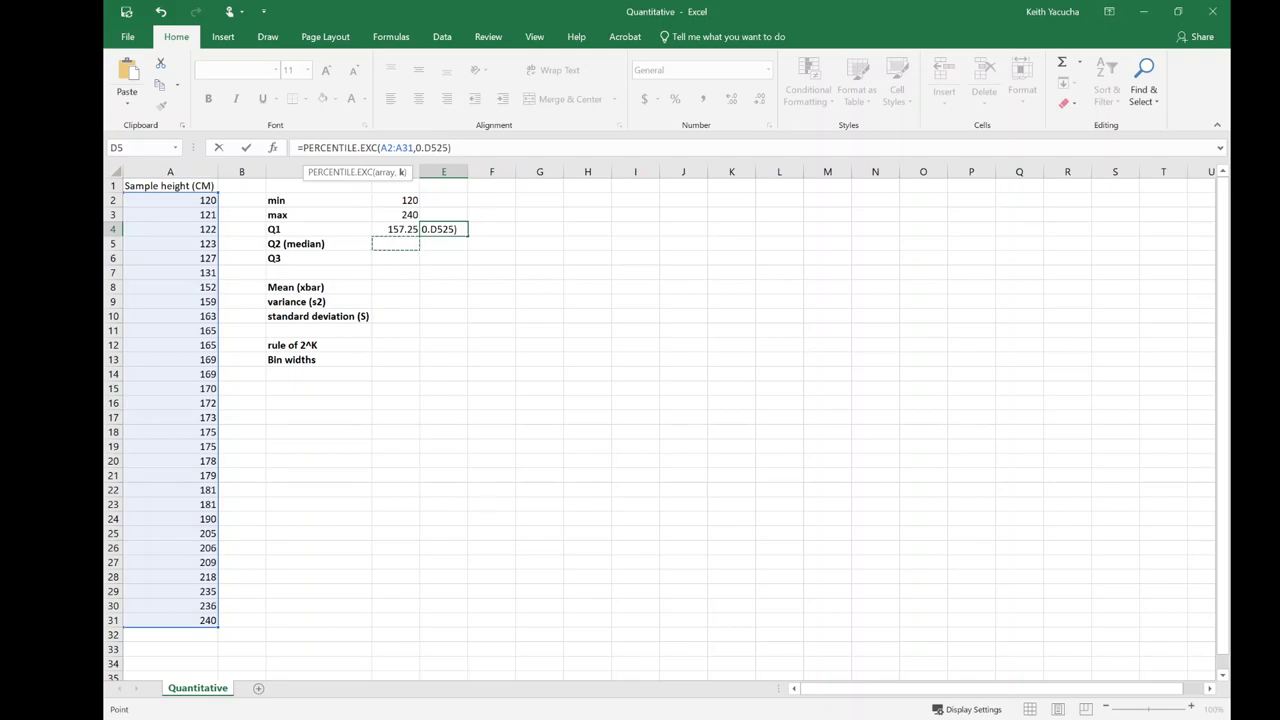
left_click(614, 268)
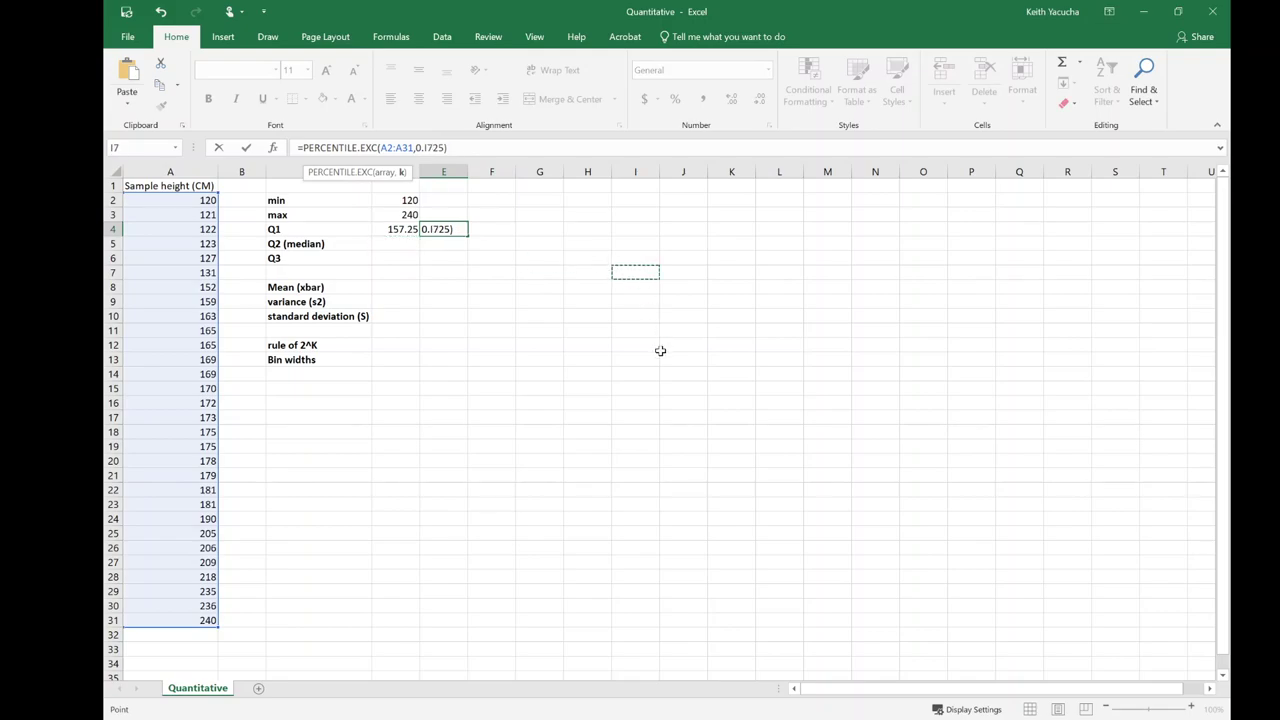
left_click(662, 348)
left_click(549, 385)
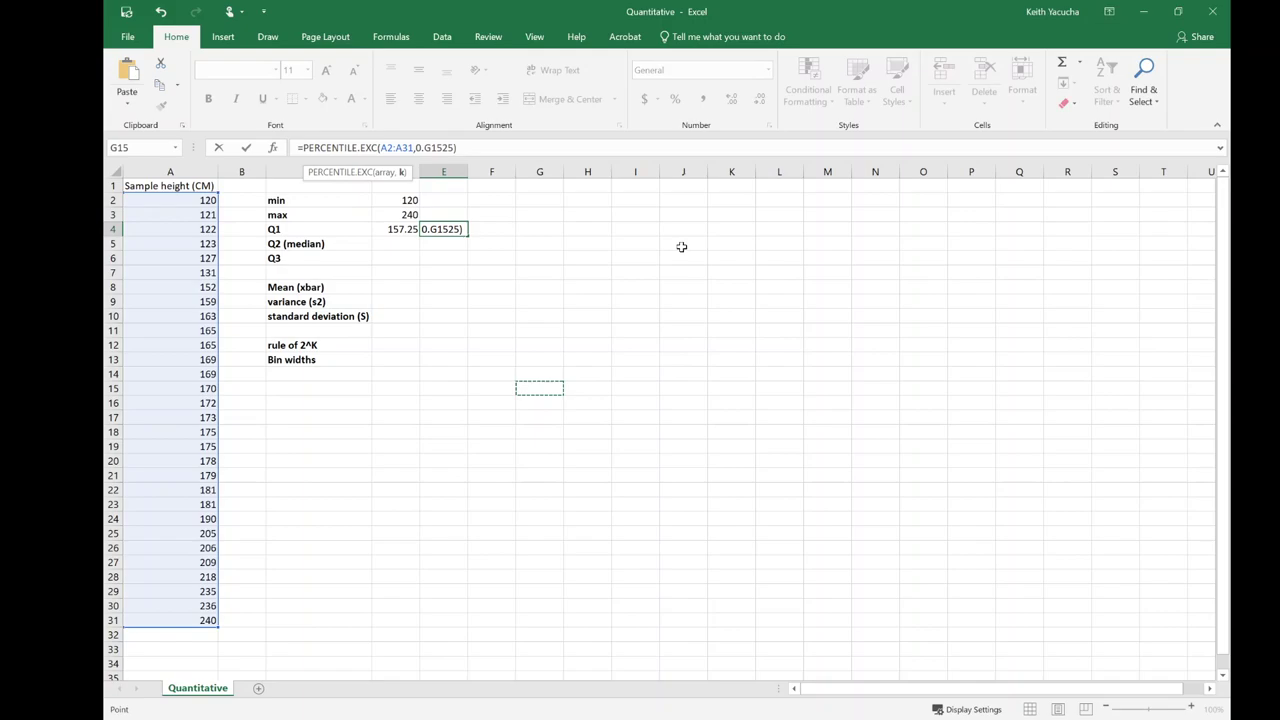
key("ctrl+z")
key("ctrl+y")
key("ctrl+z")
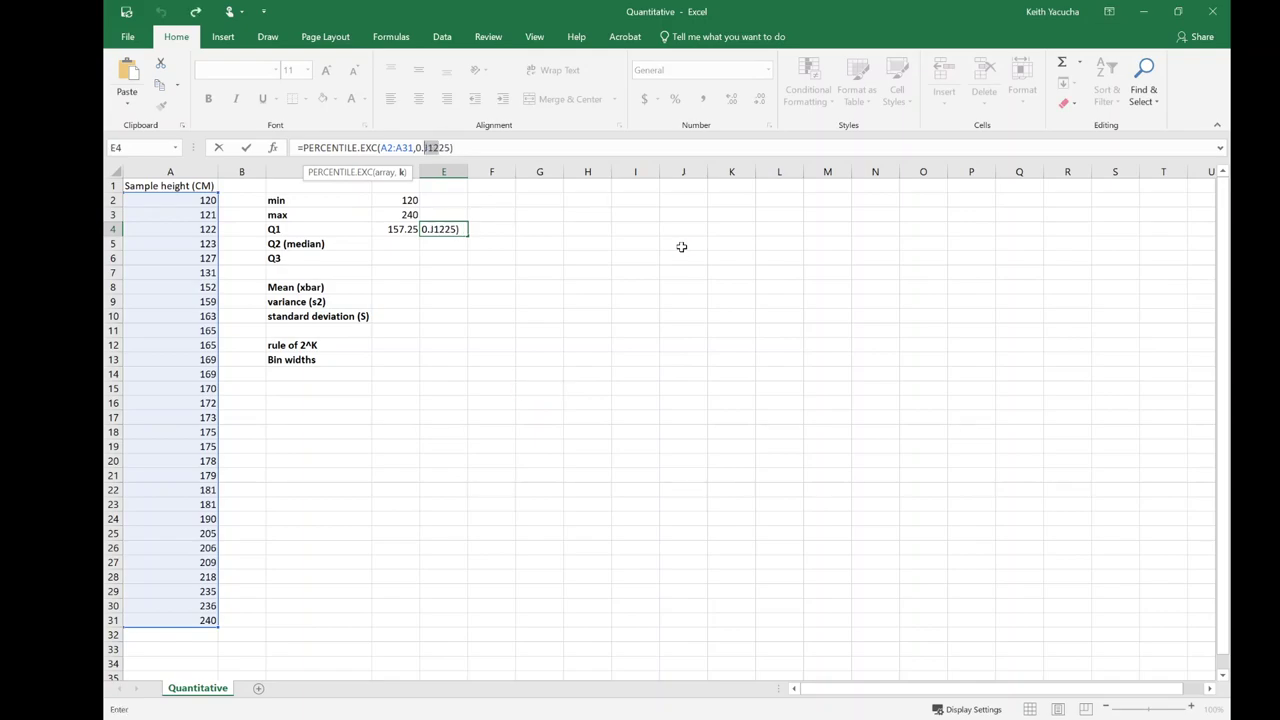
key("ctrl+y")
key("BackSpace")
key("BackSpace")
key("BackSpace")
key("Return")
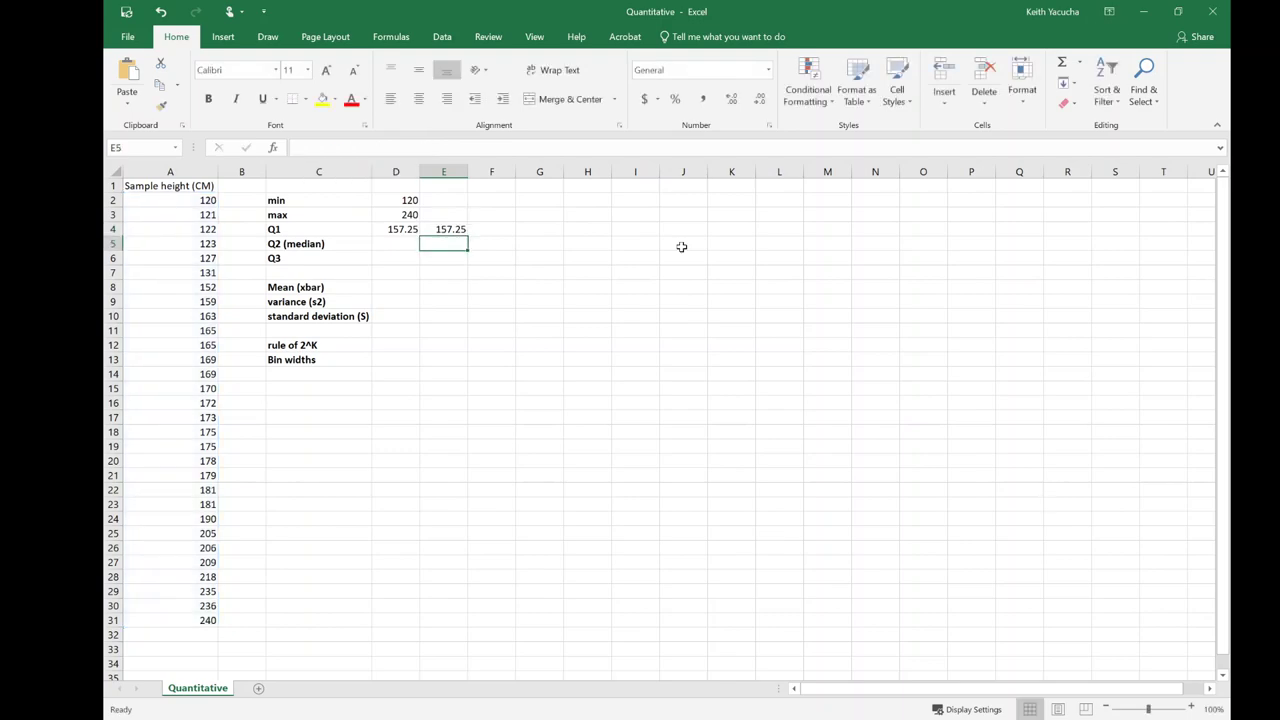
Step: Calculate the median of the sample heights in D5 with =QUARTILE.EXC(A2:A31,2)
key("Left")
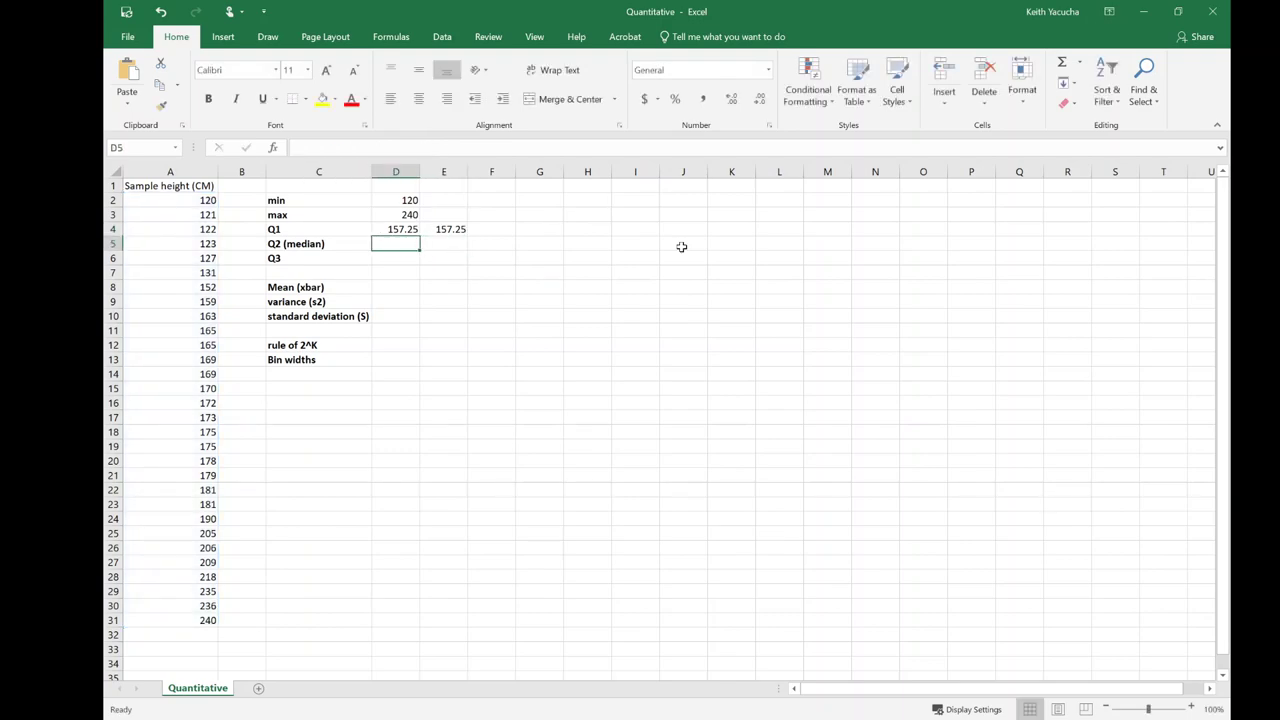
type("=qua")
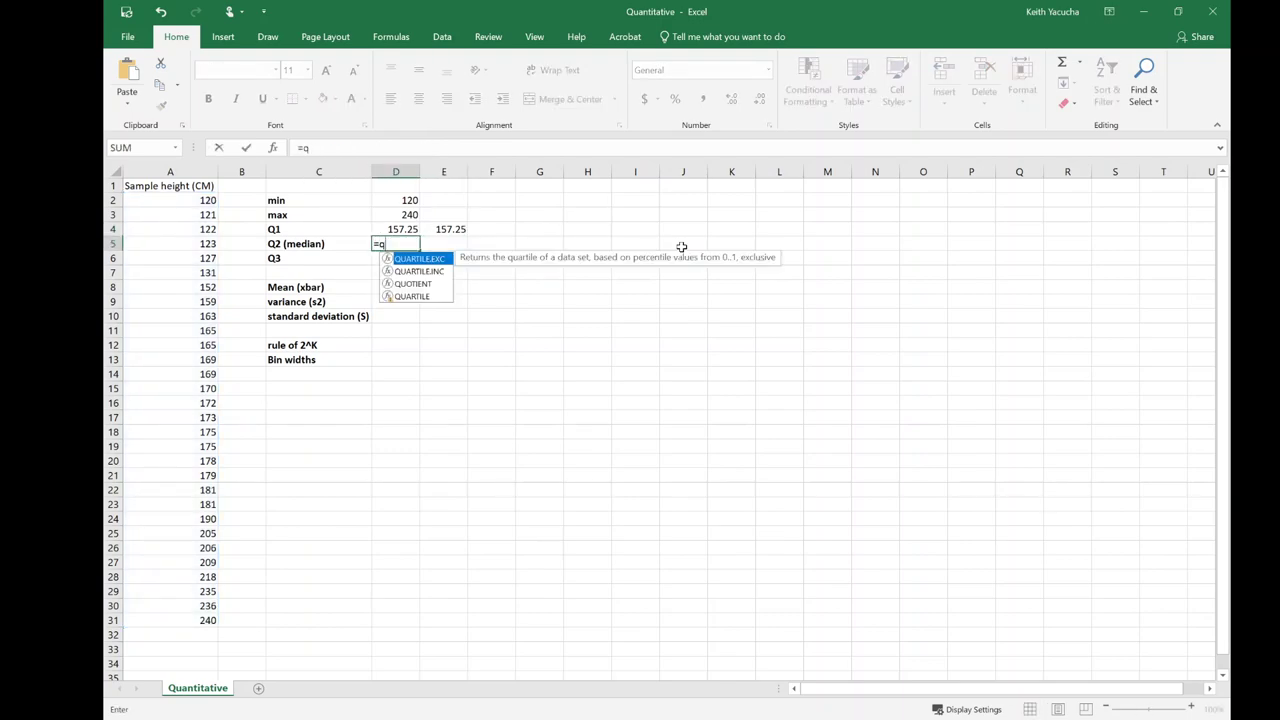
key("Down")
key("Tab")
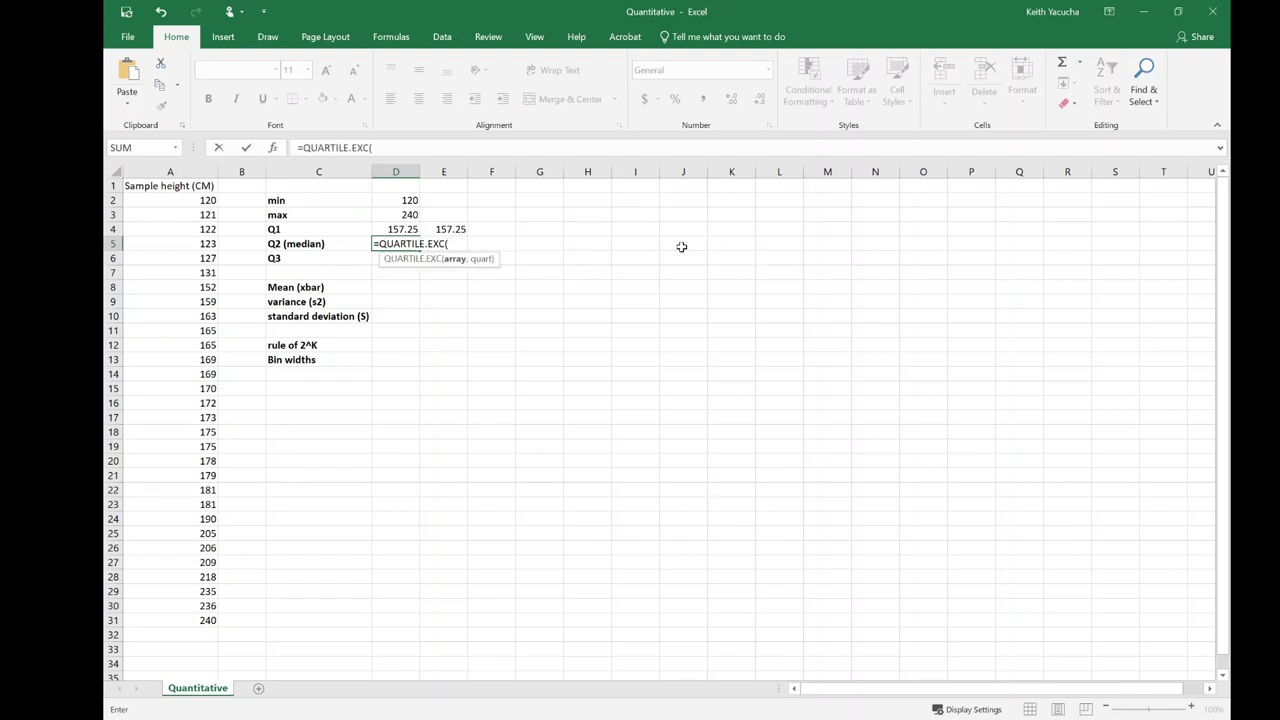
left_click_drag(194, 199, 182, 615)
type(",2")
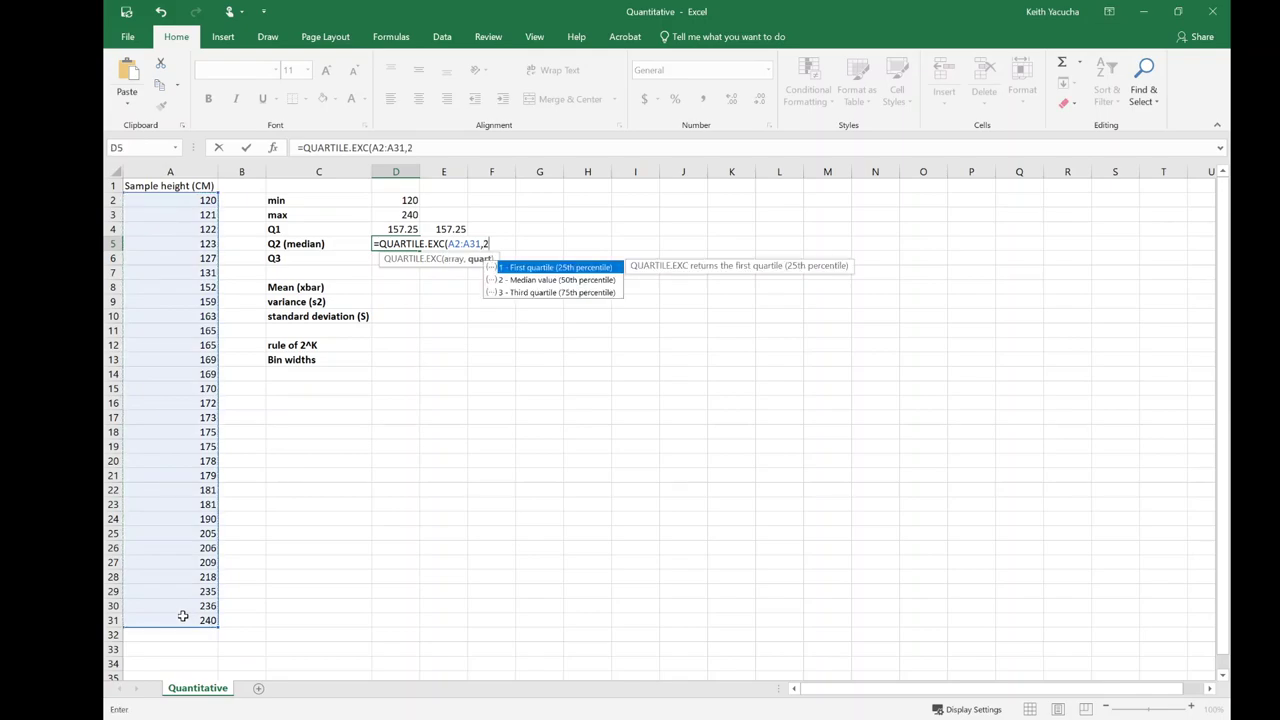
type(")")
key("Return")
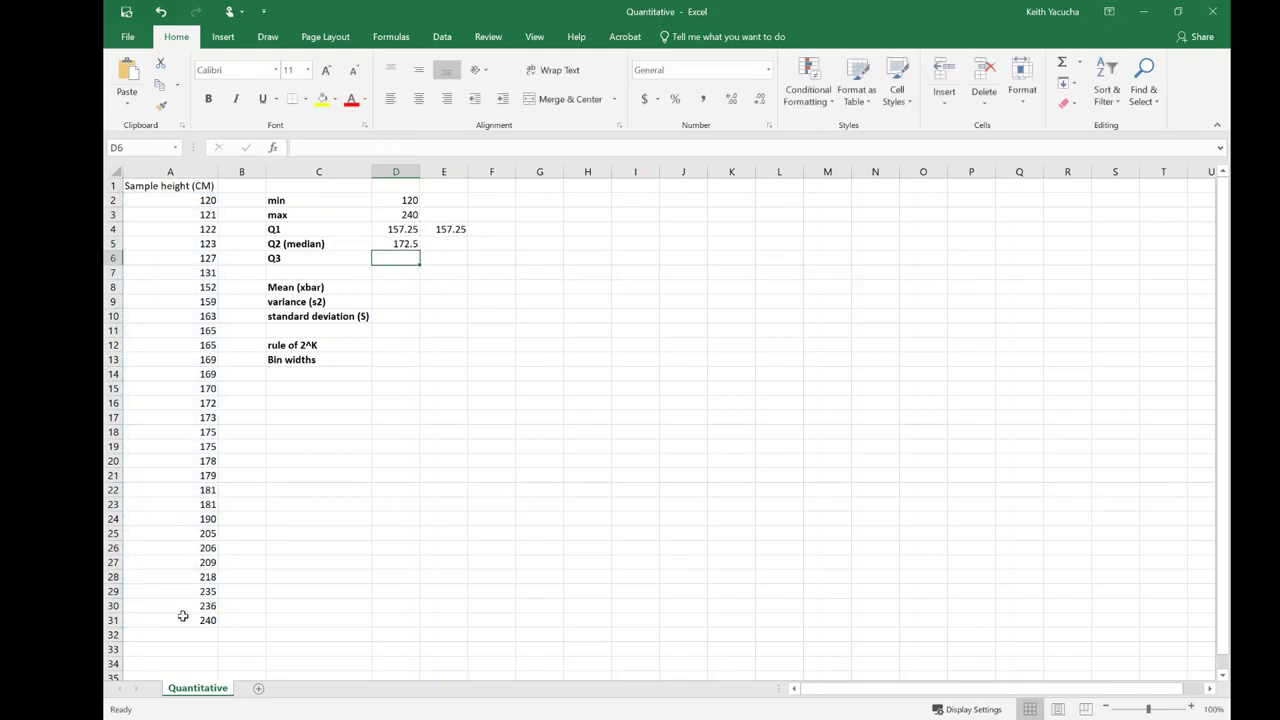
Step: Calculate the third quartile of the sample heights in D6 with =QUARTILE.EXC(A2:A31,3)
type("=qua")
key("Tab")
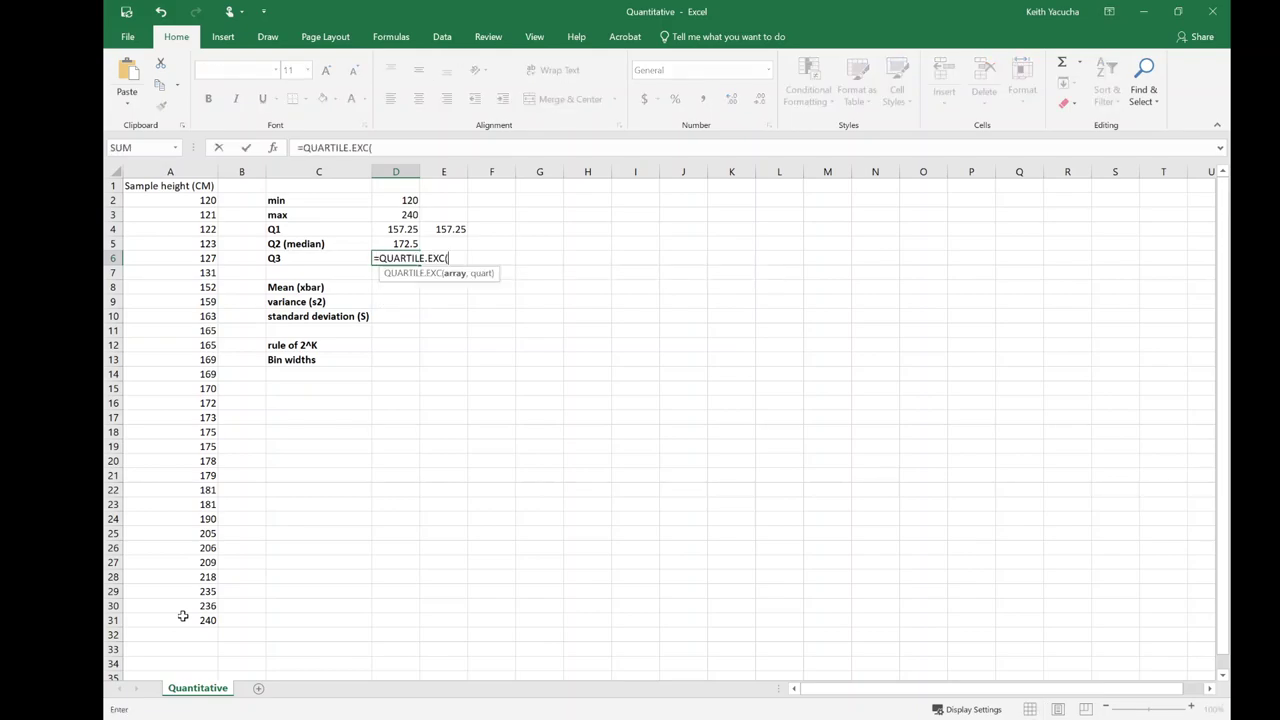
left_click_drag(183, 616, 190, 204)
type(",")
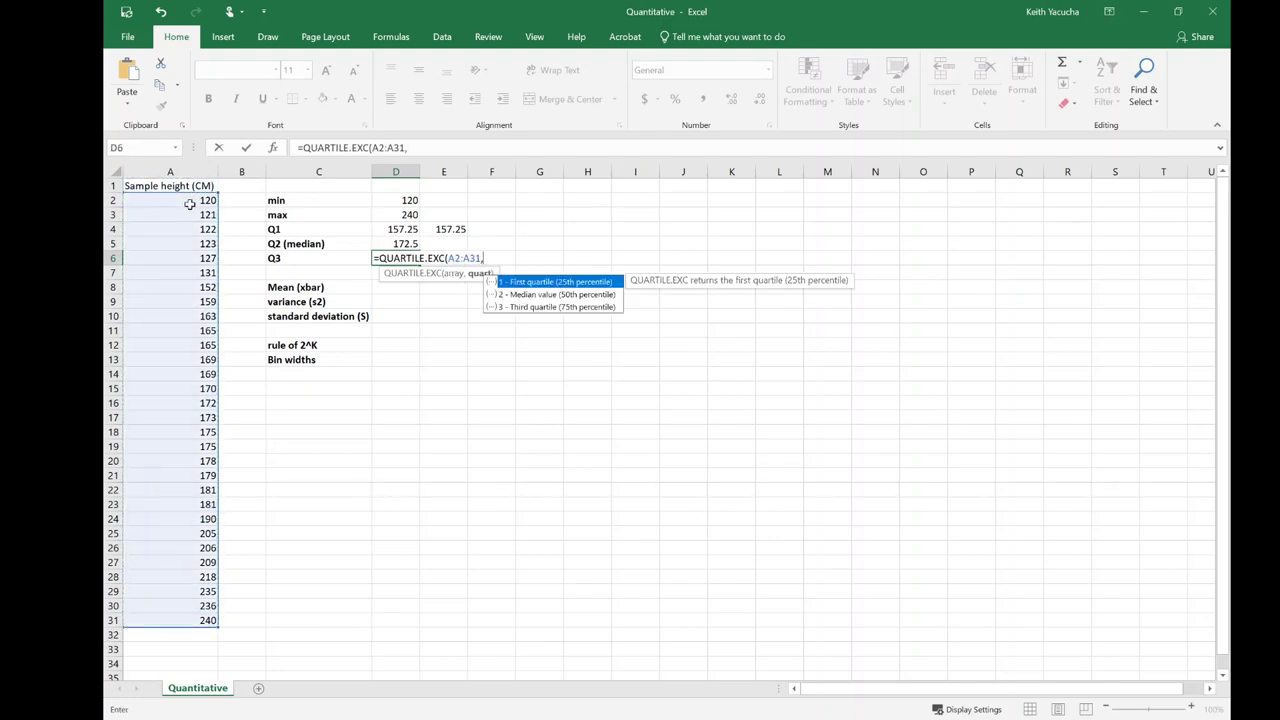
type("3")
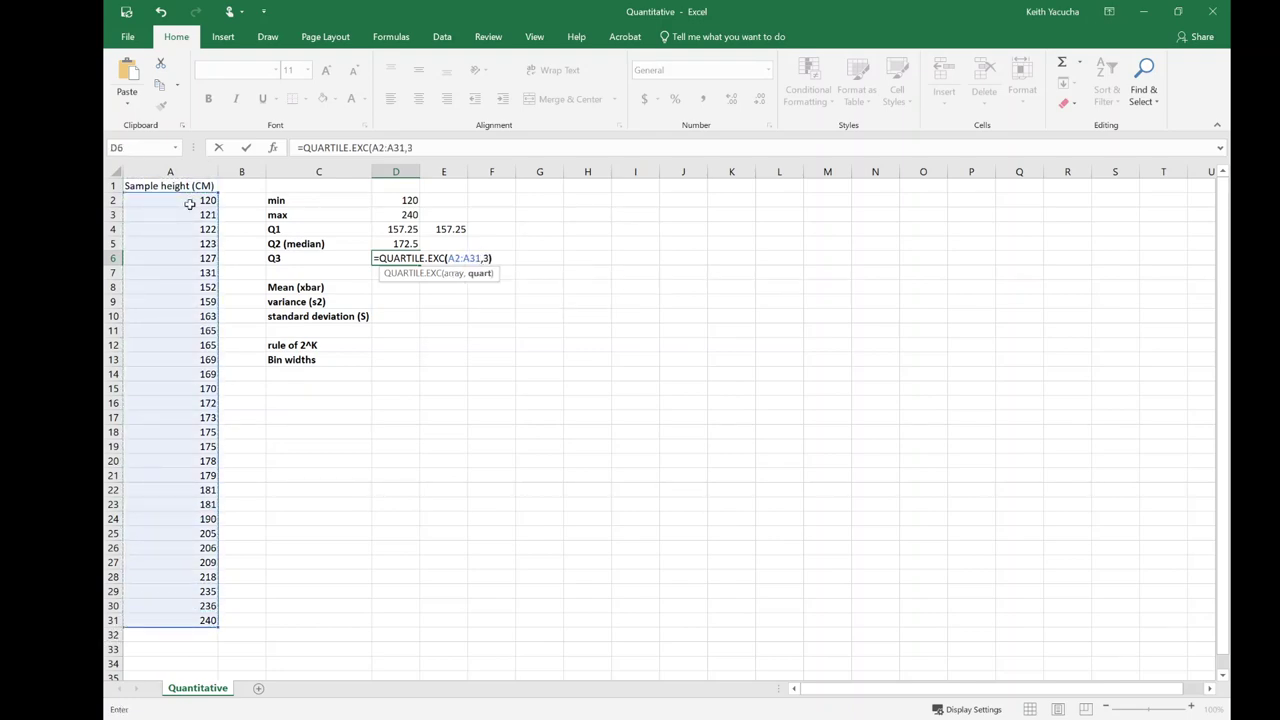
key("Return")
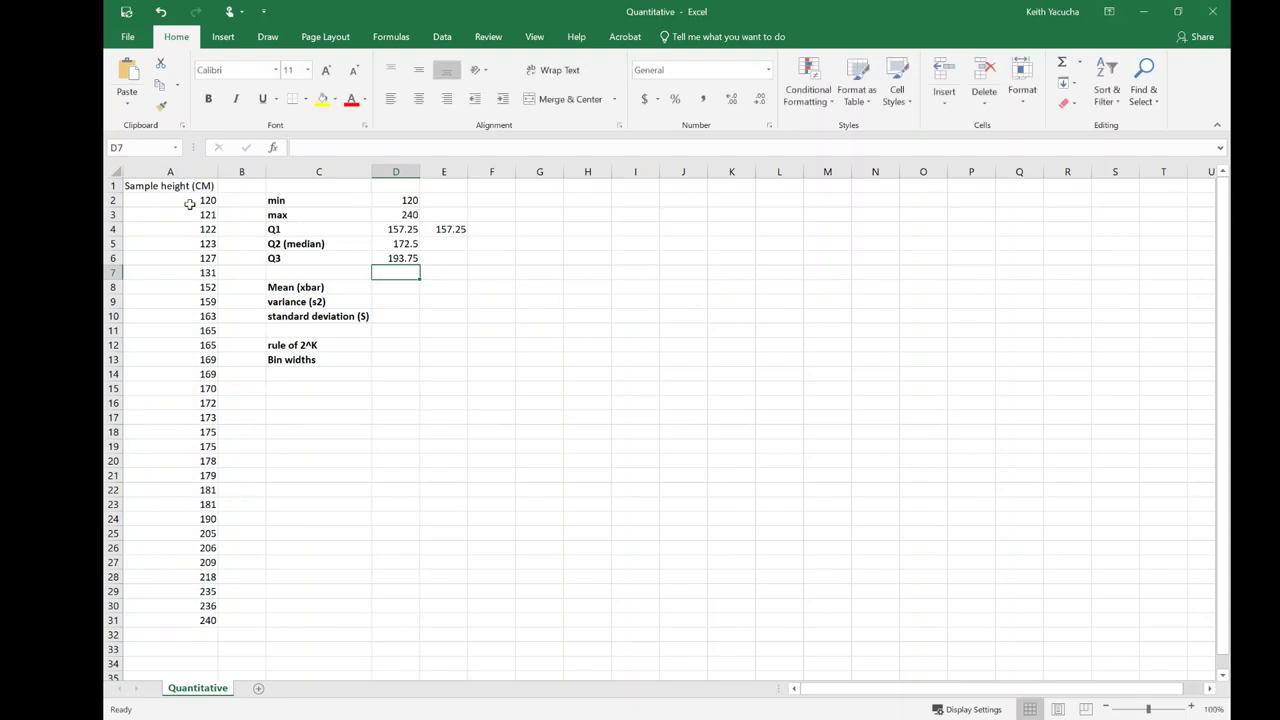
key("Up")
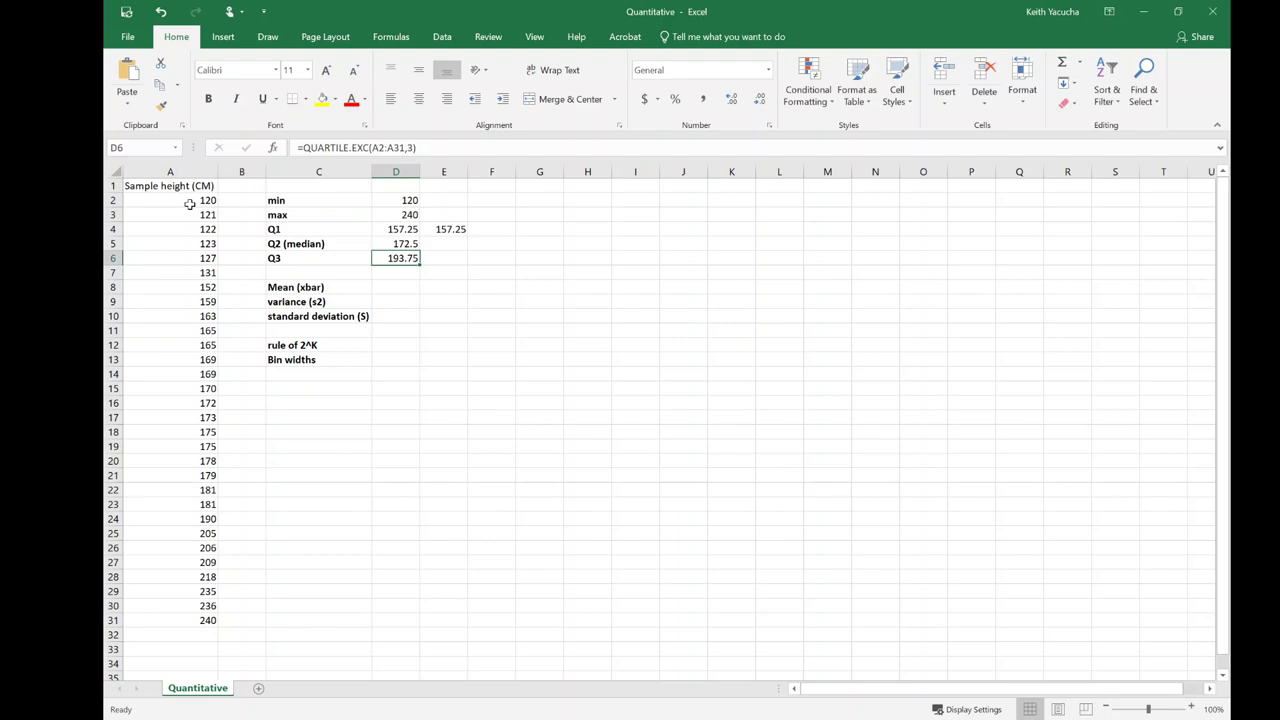
key("Up")
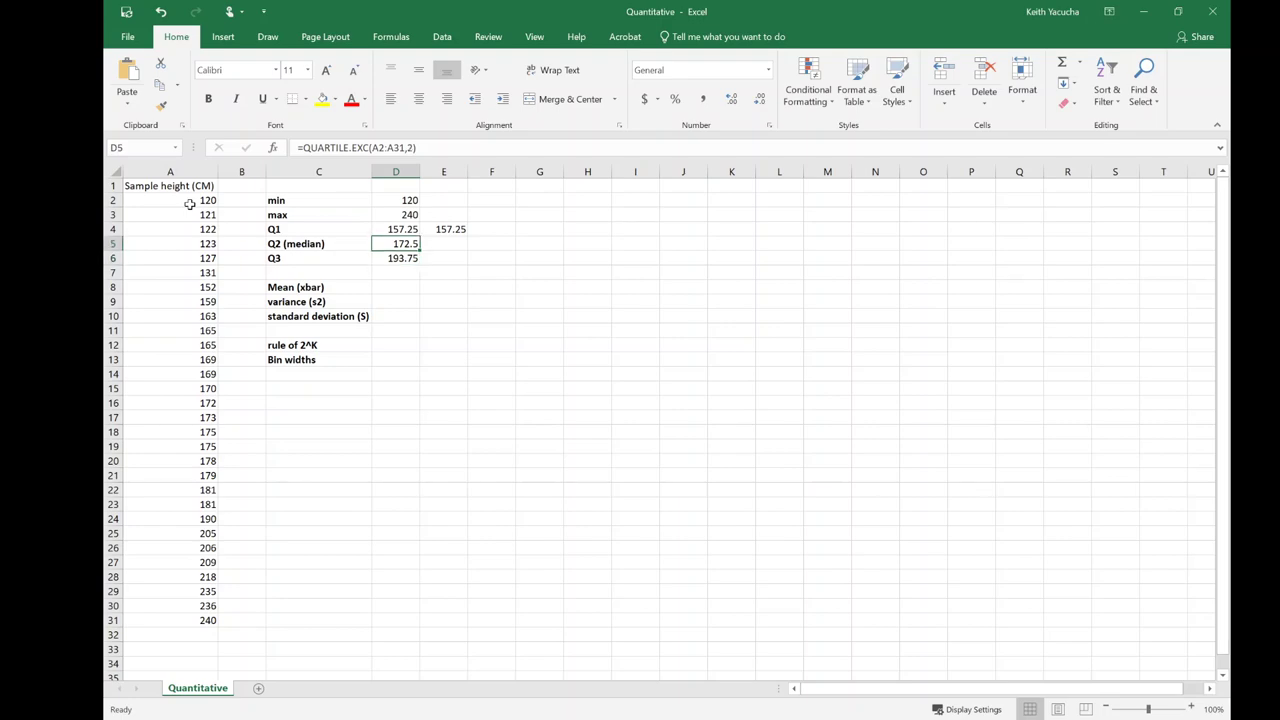
Step: Enter the label "70% are shorter" in C7, below the Q3 label
key("Down")
key("Down")
key("Left")
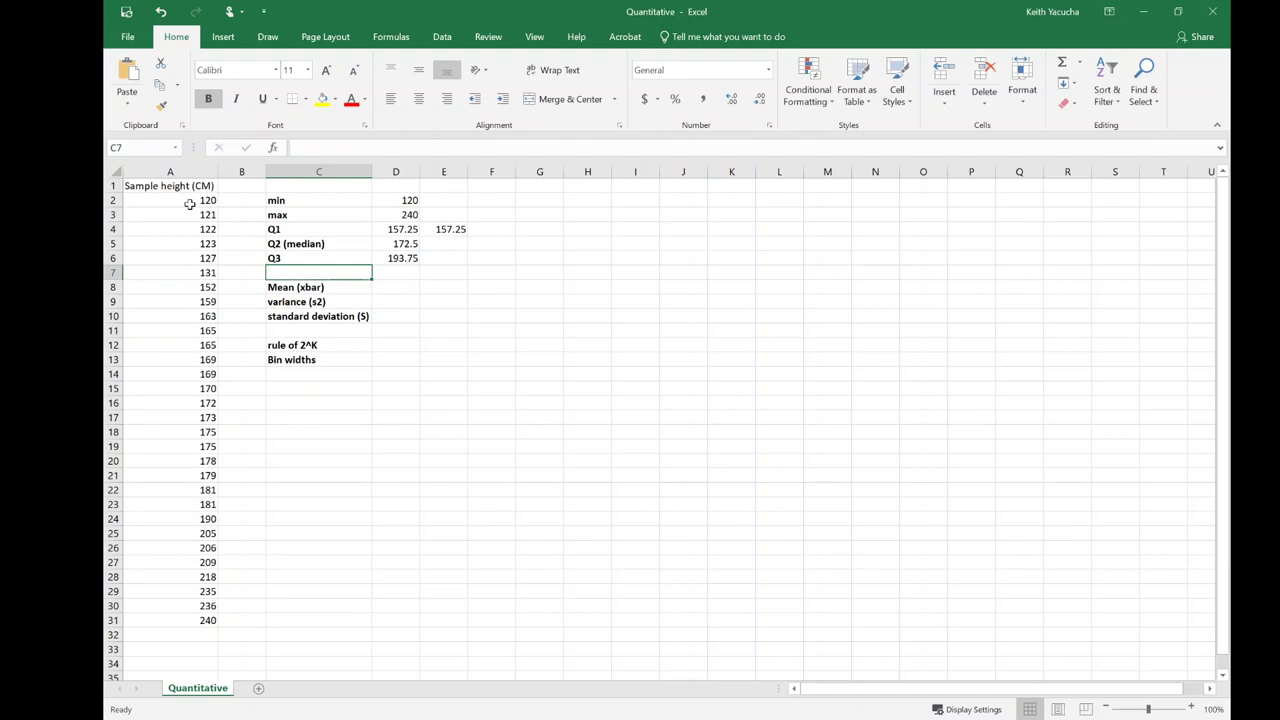
type("7")
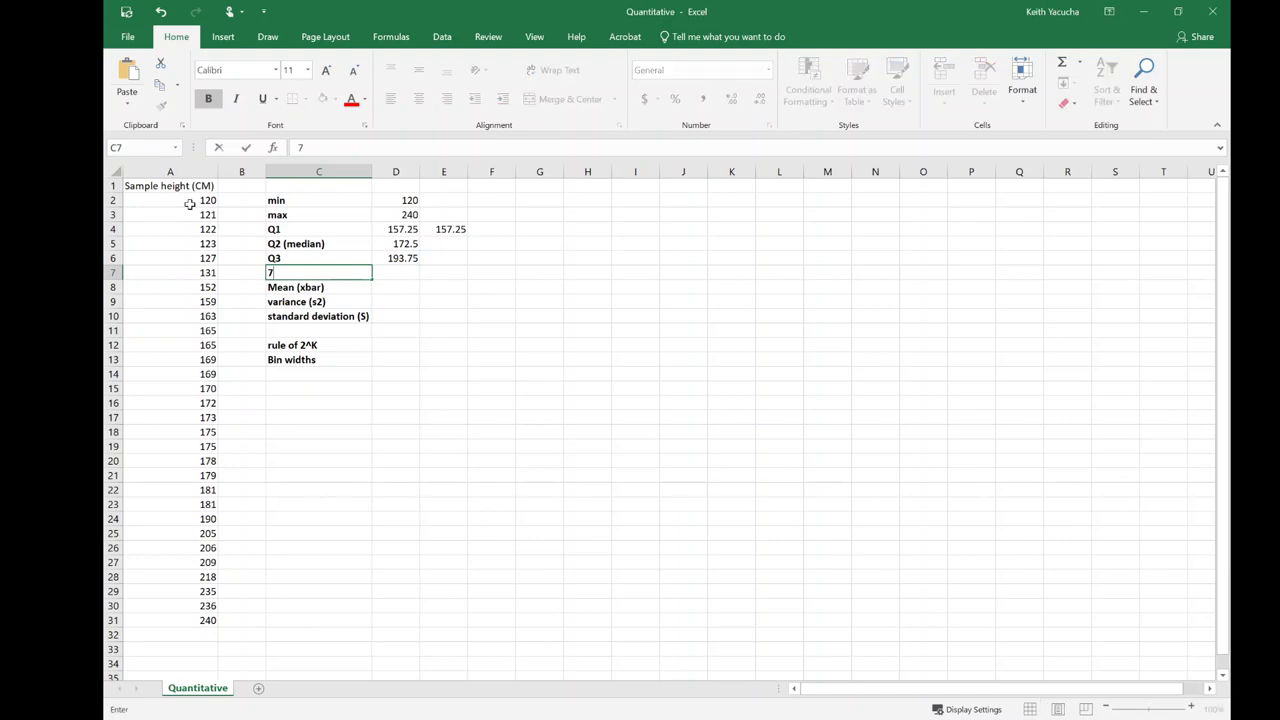
type("0% are shorter")
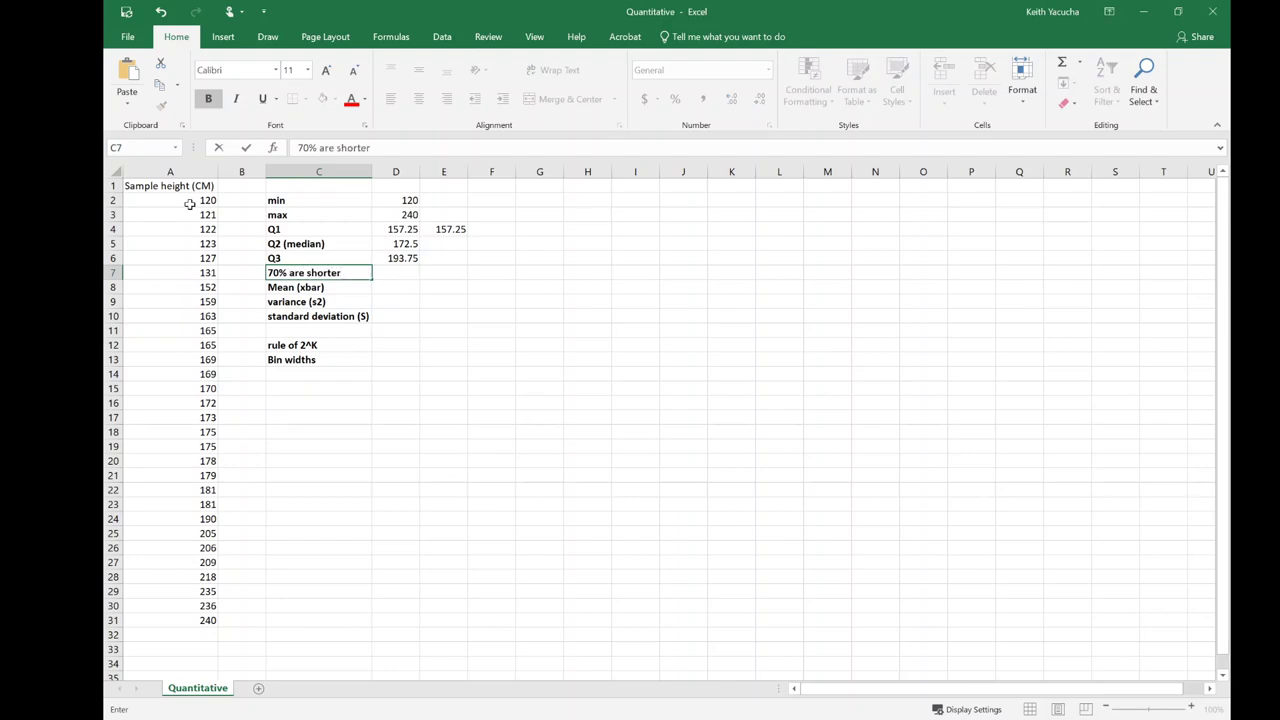
key("Return")
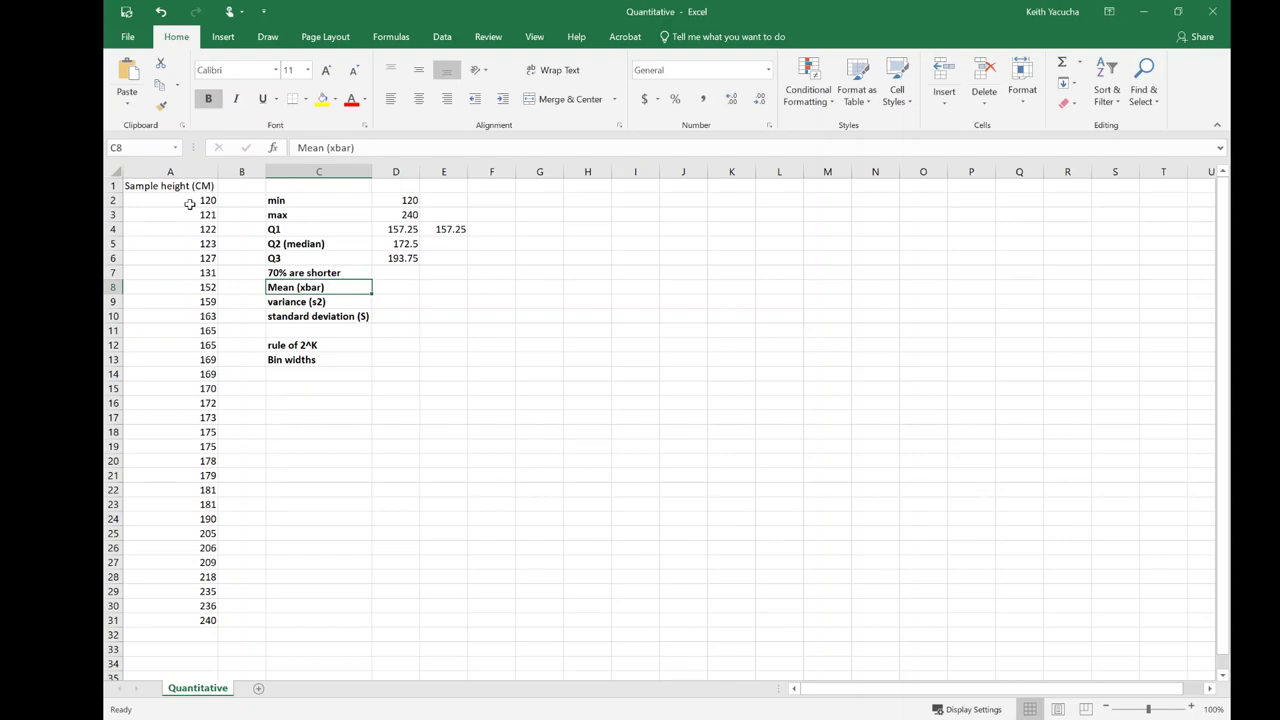
Step: Calculate the 70th percentile of the sample heights in D7 with =PERCENTILE.EXC(A2:A31,0.7)
key("Up")
key("Right")
type("=per")
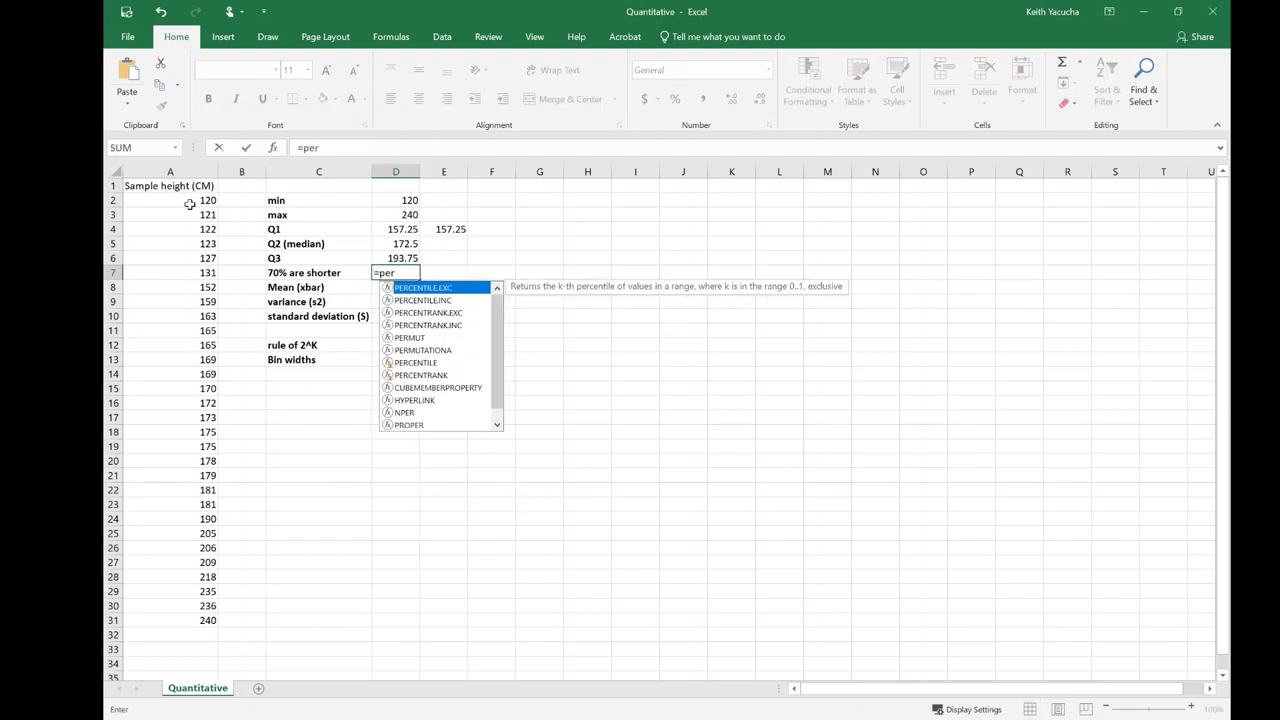
key("Tab")
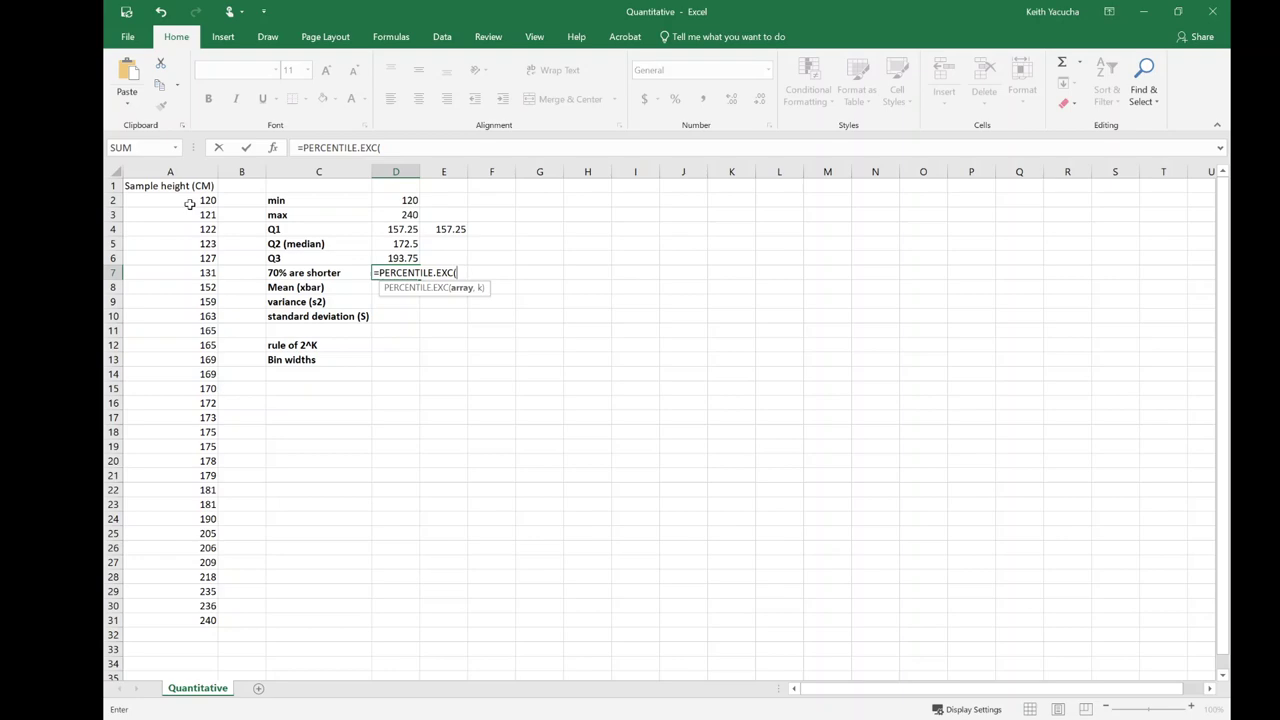
left_click_drag(189, 204, 194, 616)
type(",0")
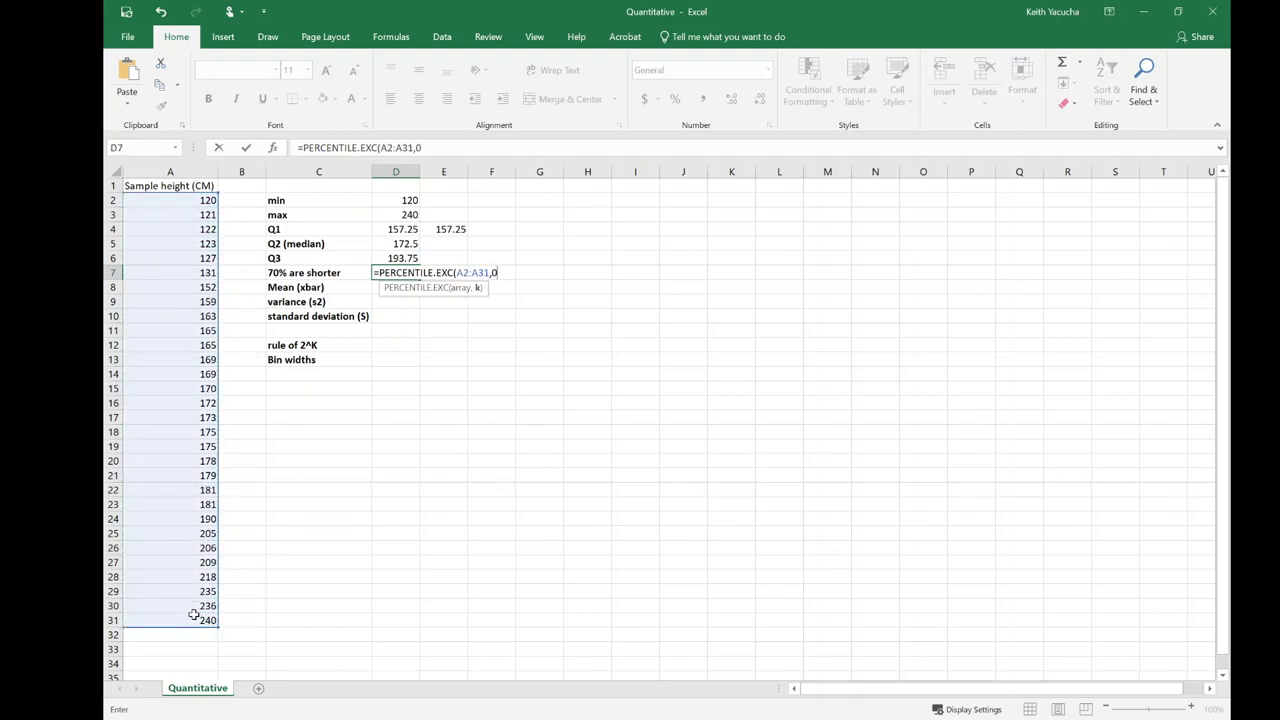
type(".7")
key("Return")
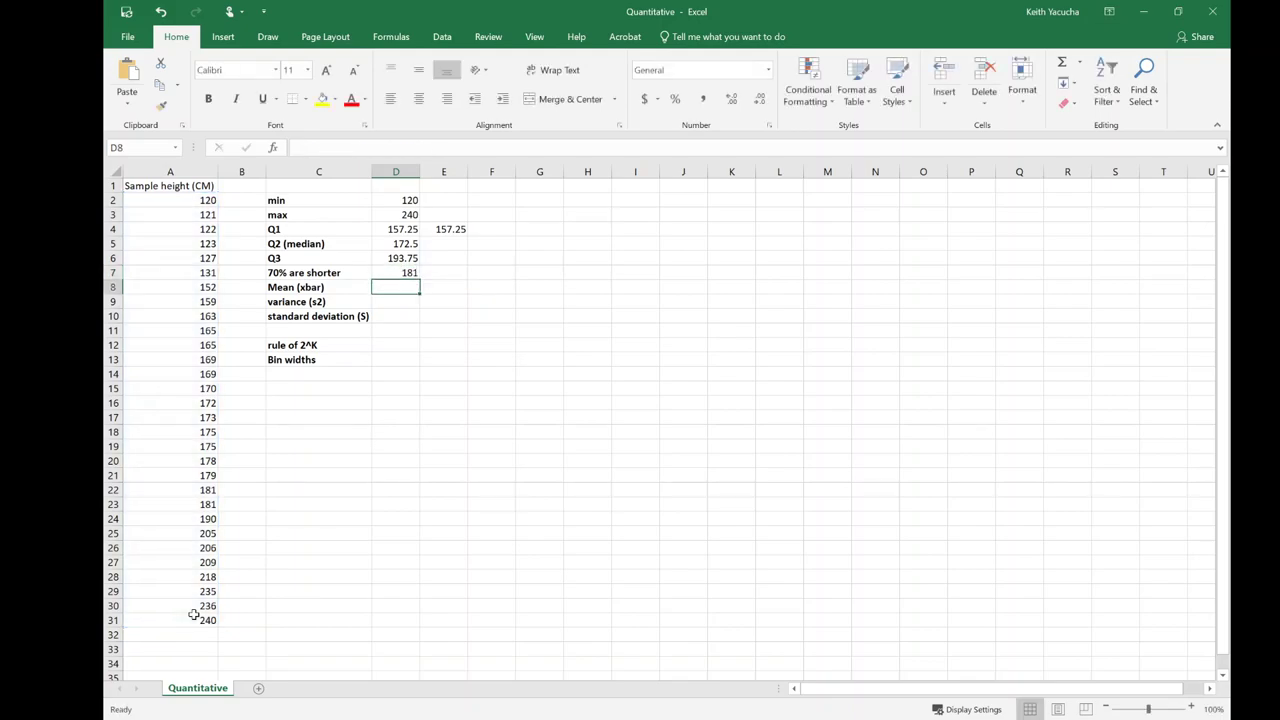
Step: Clear the "70% are shorter" label and its percentile formula from C7:D7
key("Up")
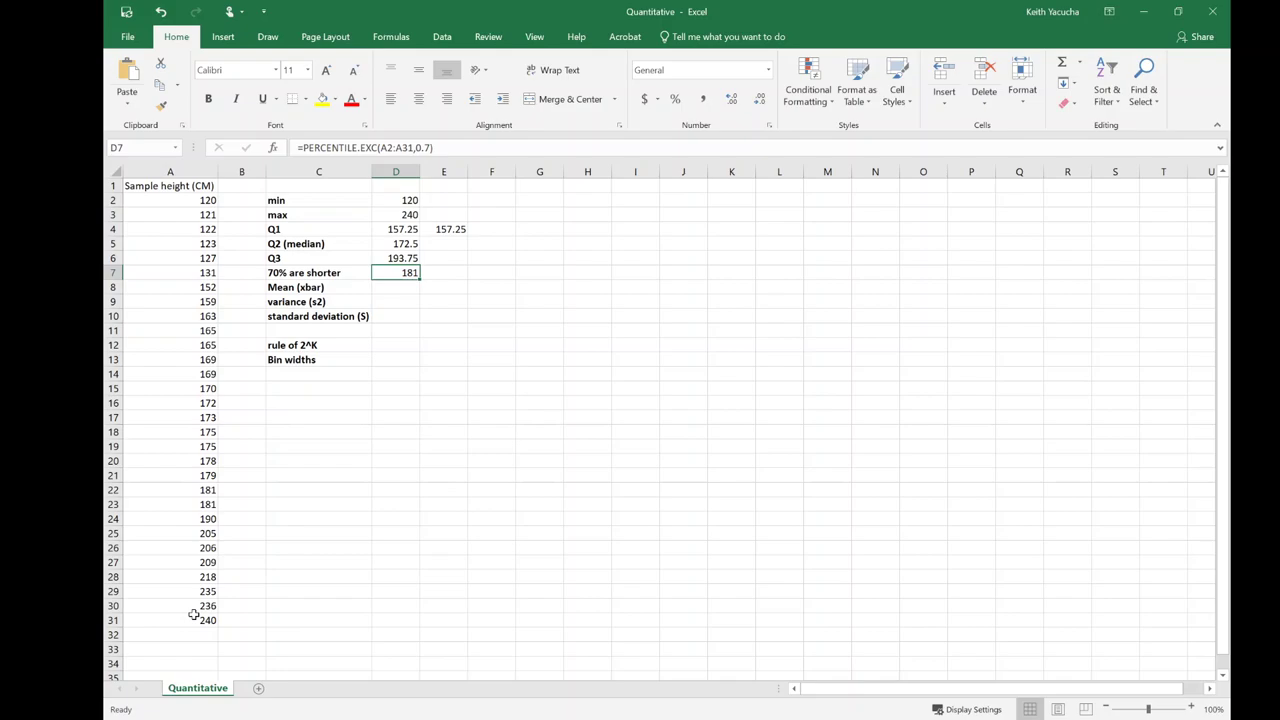
key("Left")
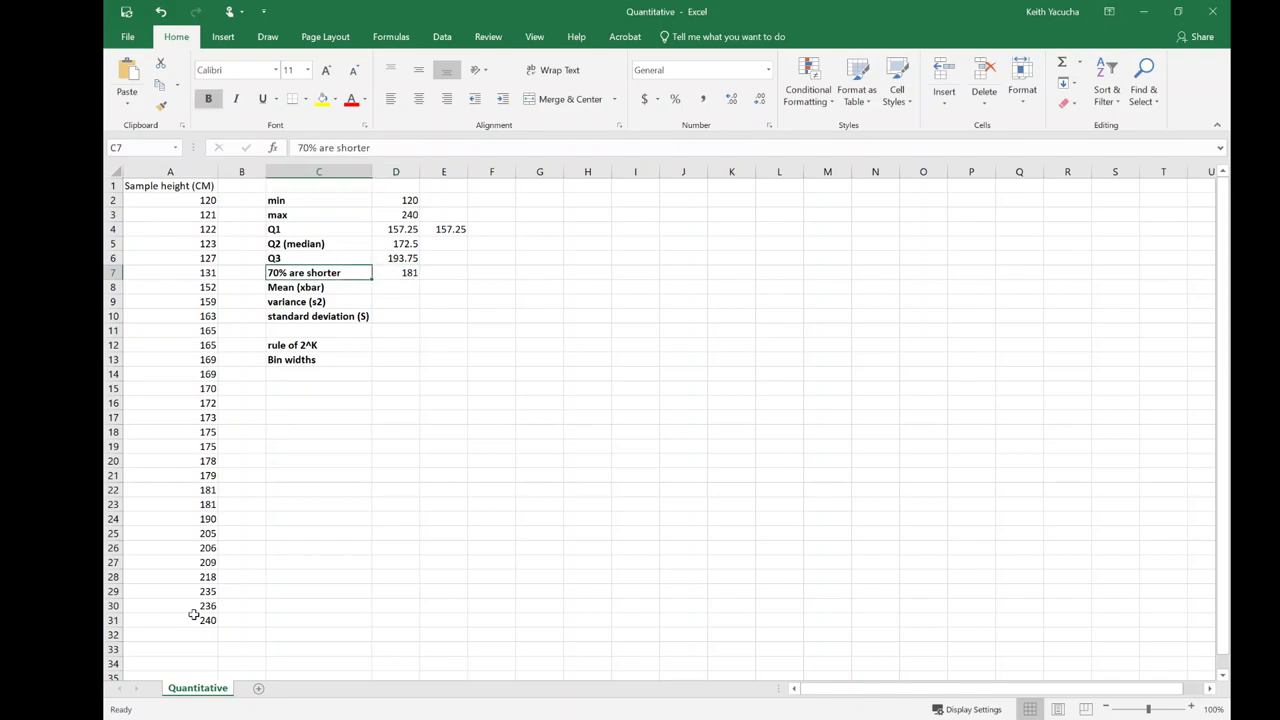
key("Right")
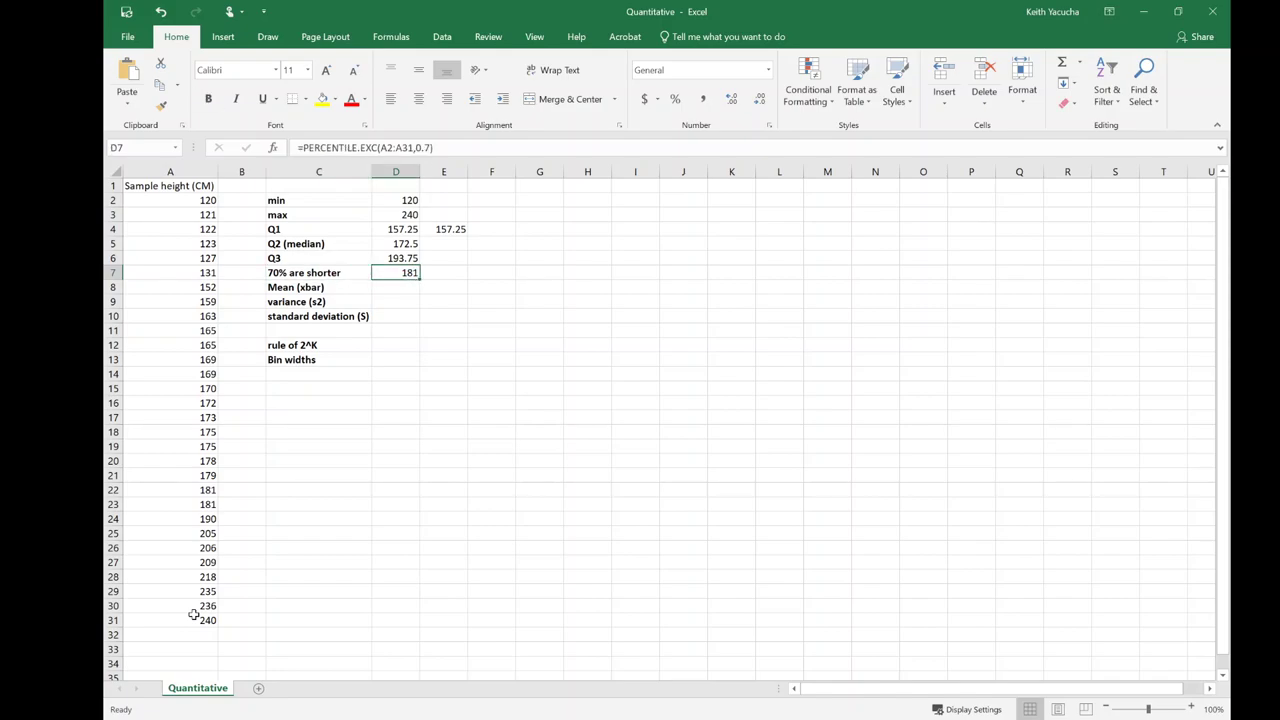
key("shift+Left")
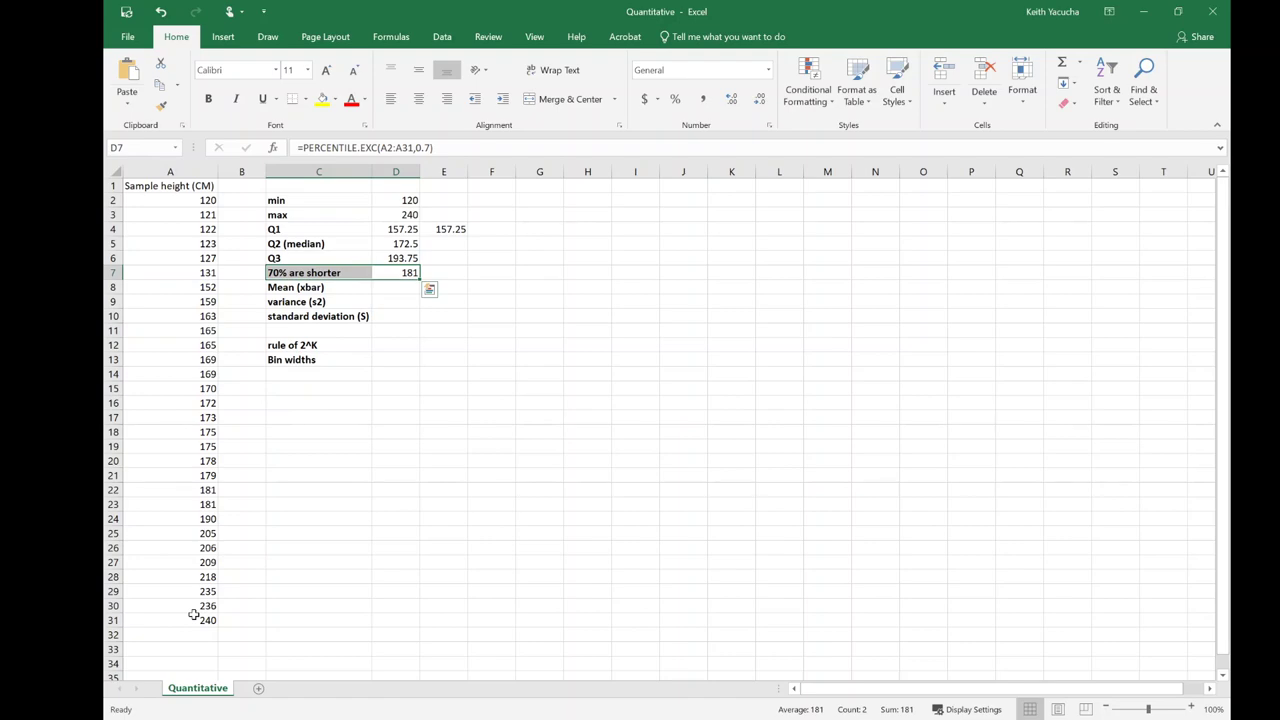
key("Delete")
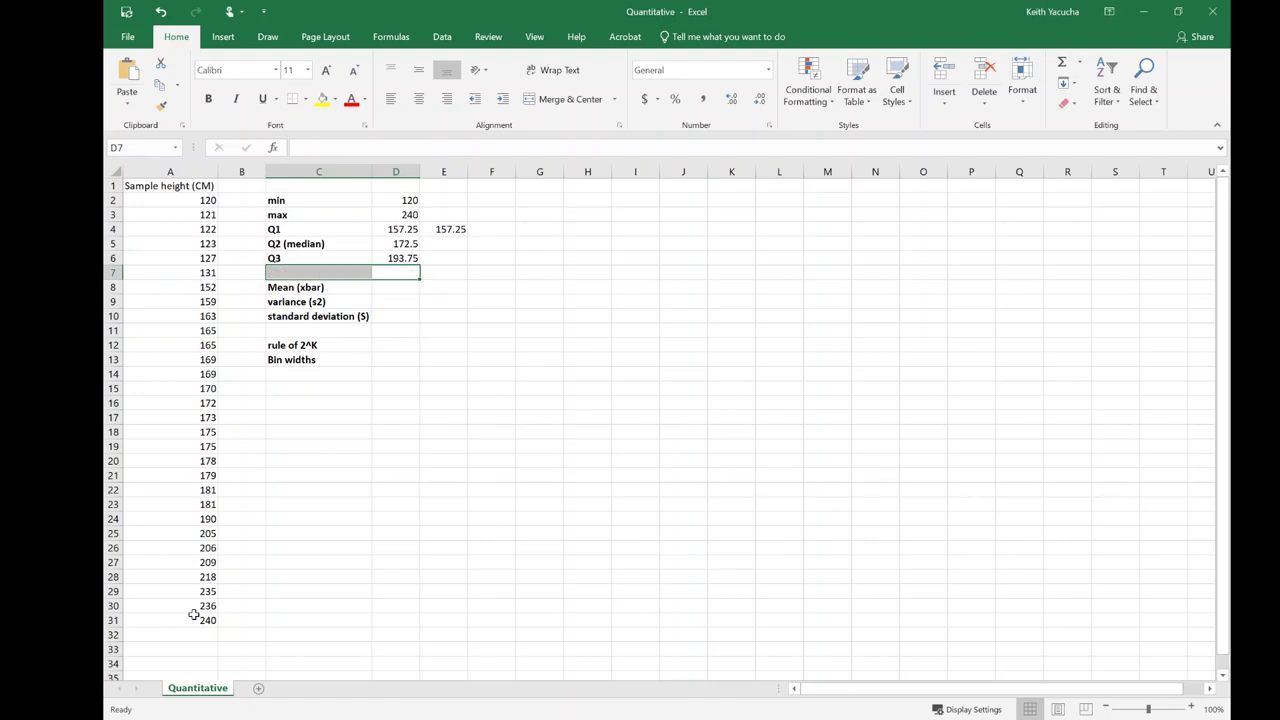
Step: Calculate the mean of the sample heights in D8 with =AVERAGE(A2:A31)
key("Right")
key("Down")
key("Left")
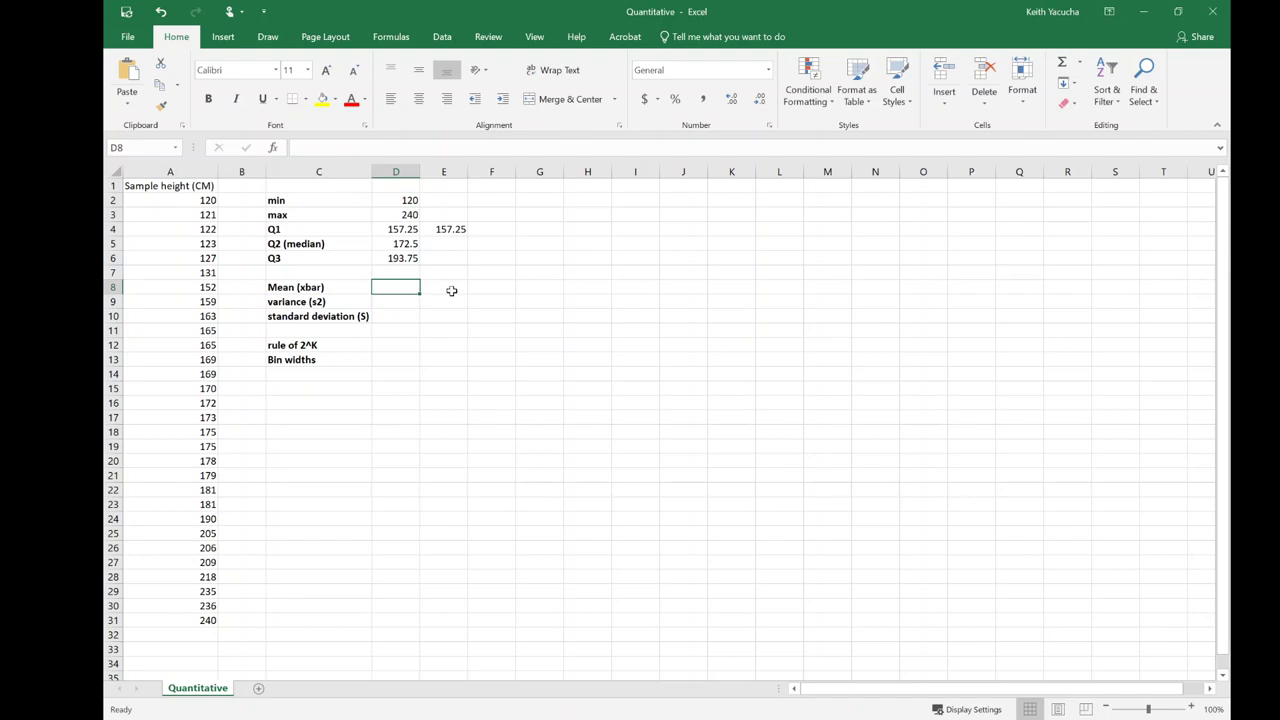
type("=")
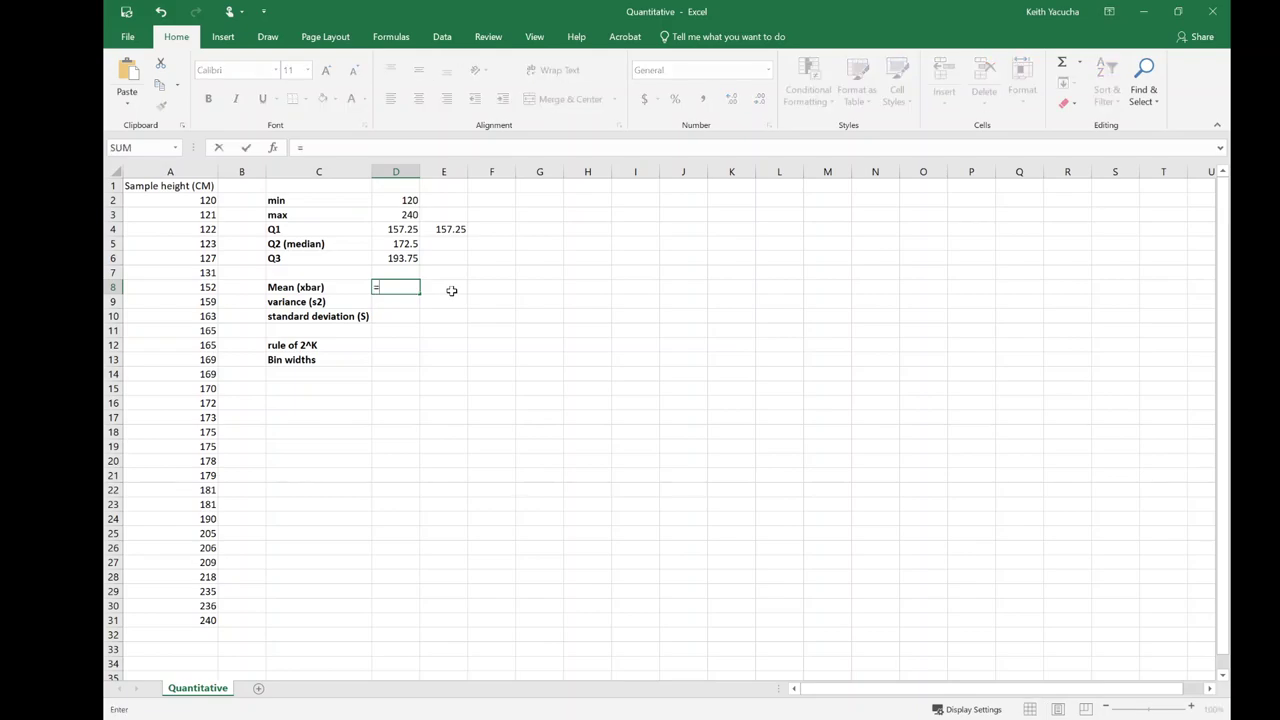
type("avera")
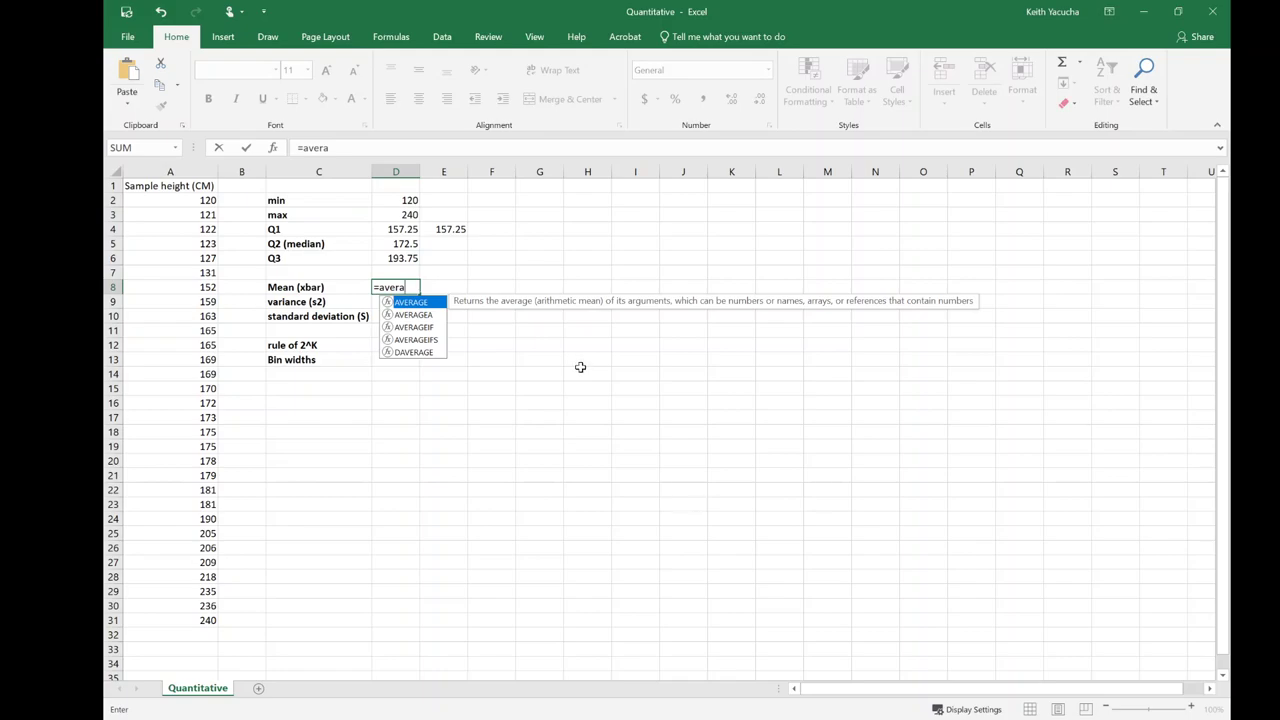
key("Tab")
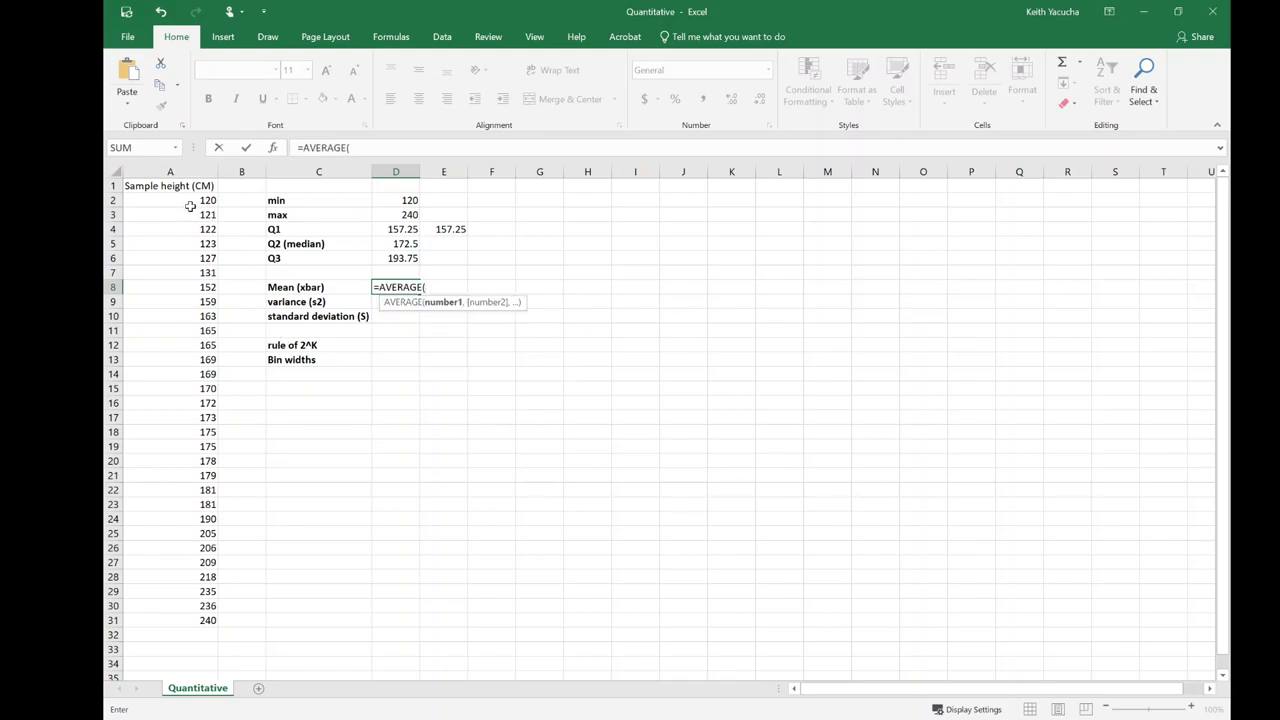
left_click_drag(182, 201, 205, 620)
type(")")
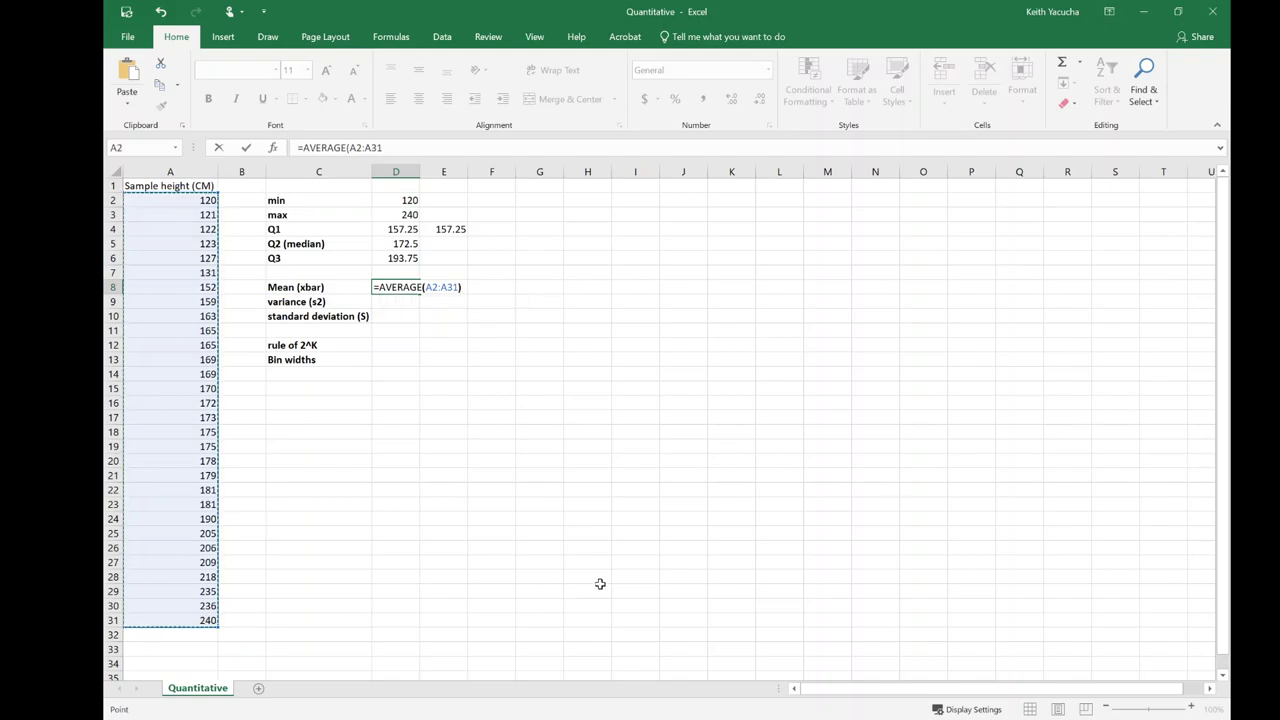
key("Return")
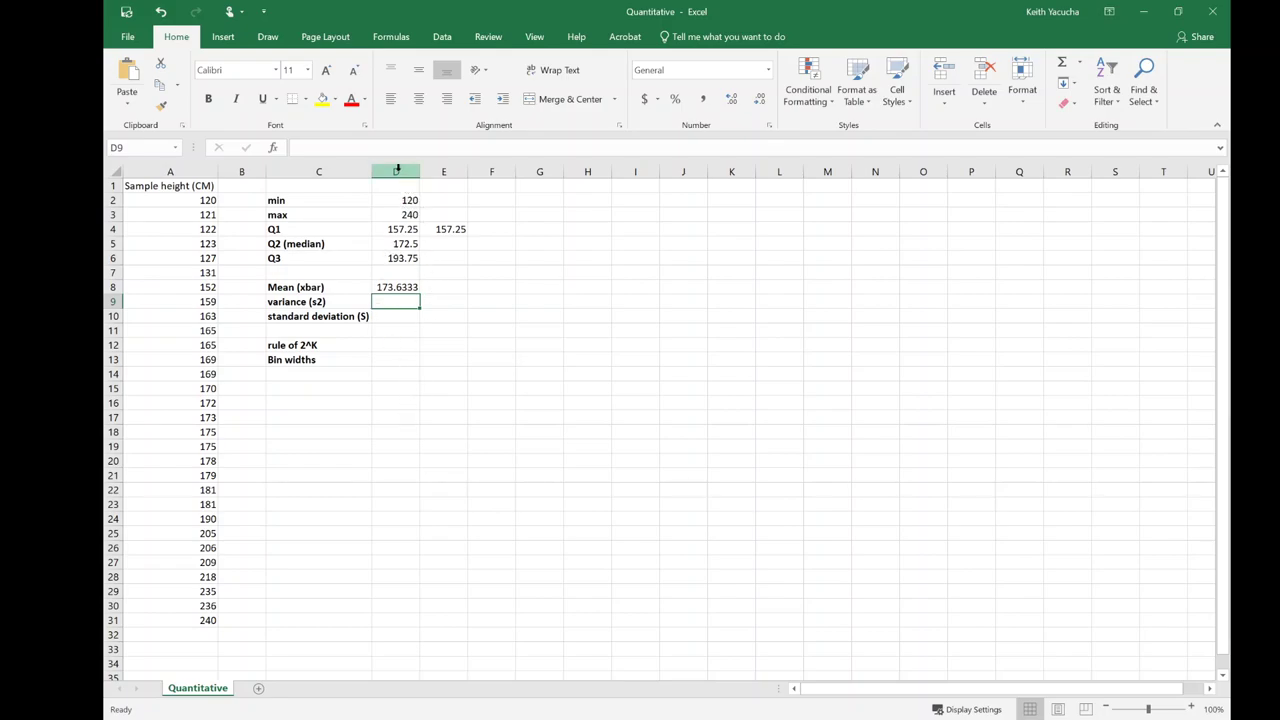
Step: Format the mean in D8 as a Number with 2 decimal places
left_click_drag(397, 170, 446, 170)
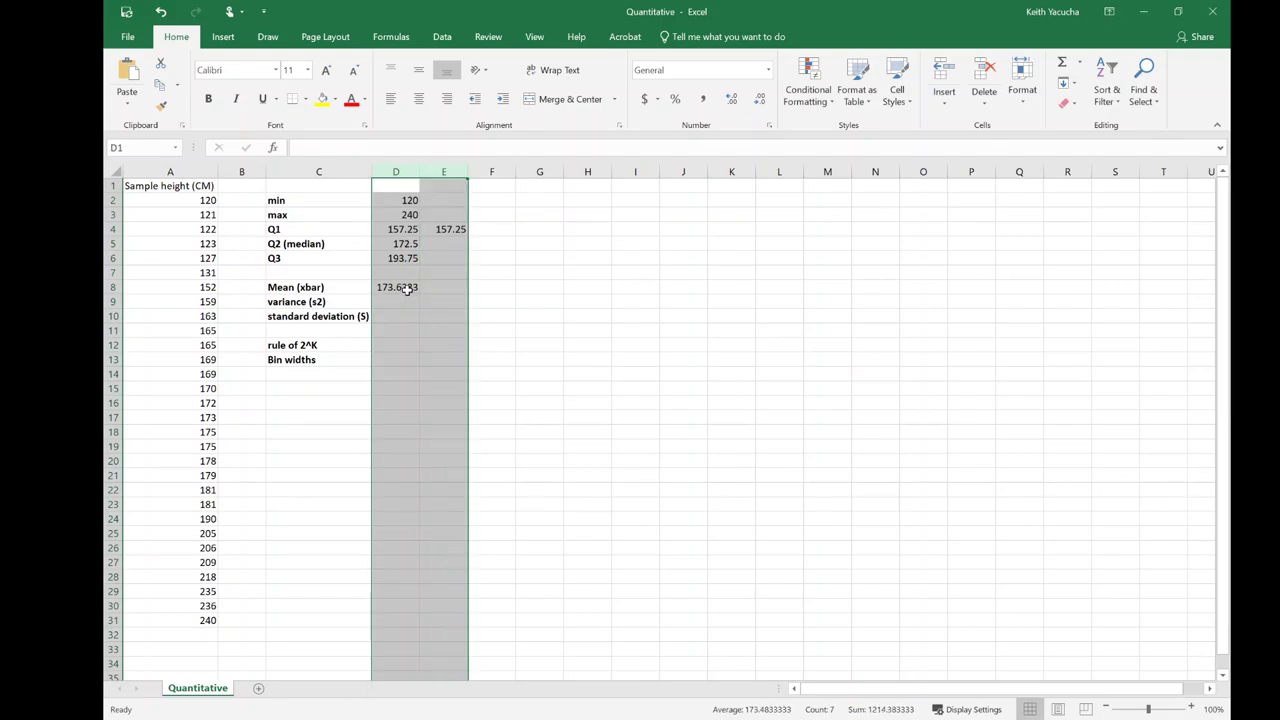
left_click(405, 289)
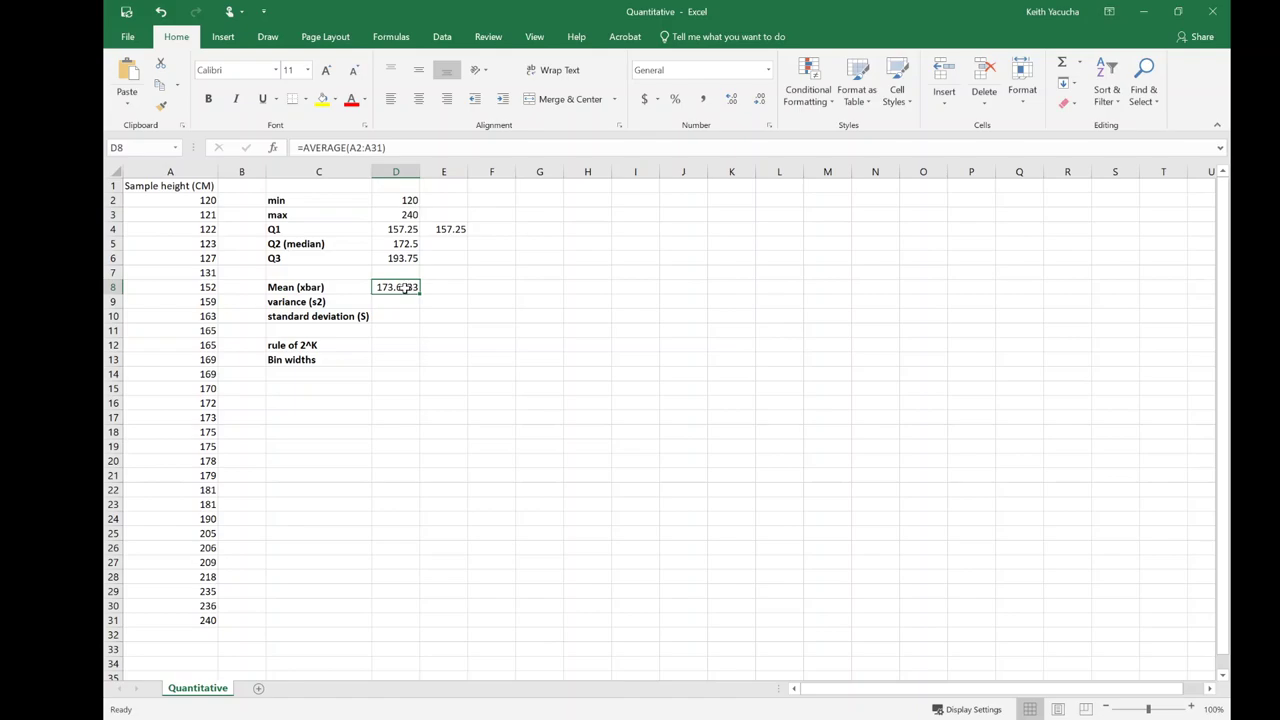
right_click(406, 289)
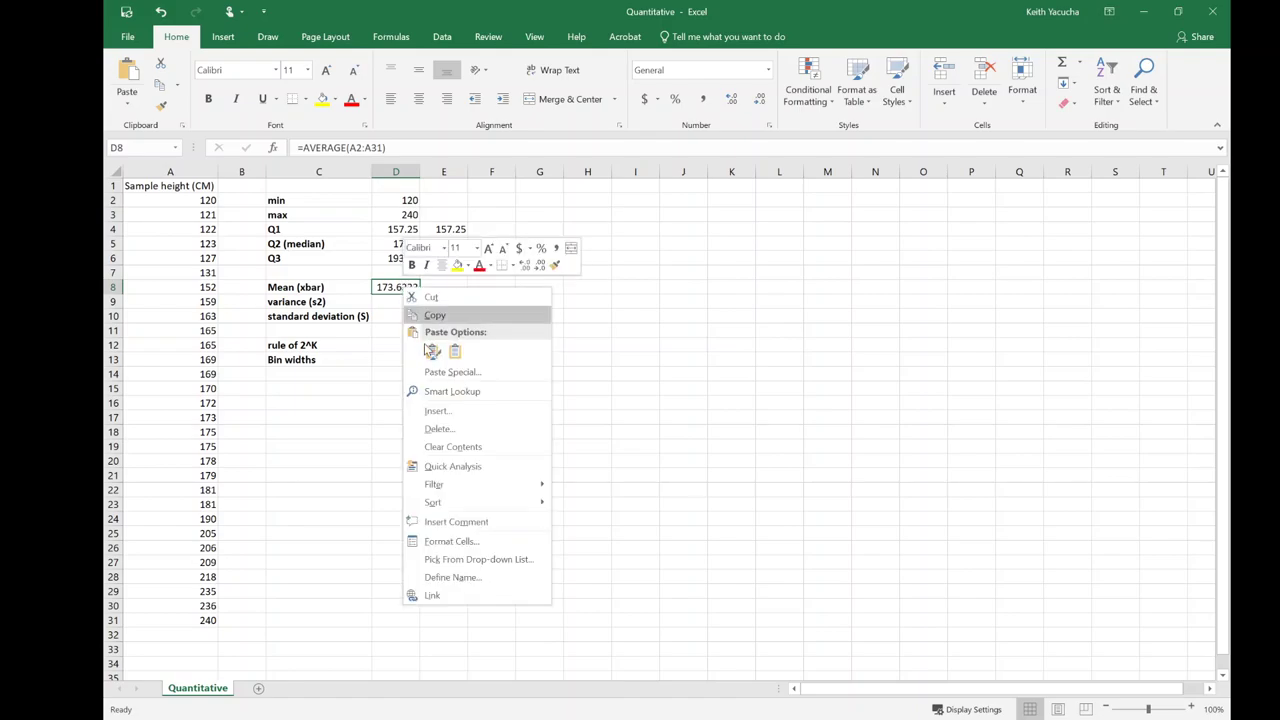
left_click(452, 541)
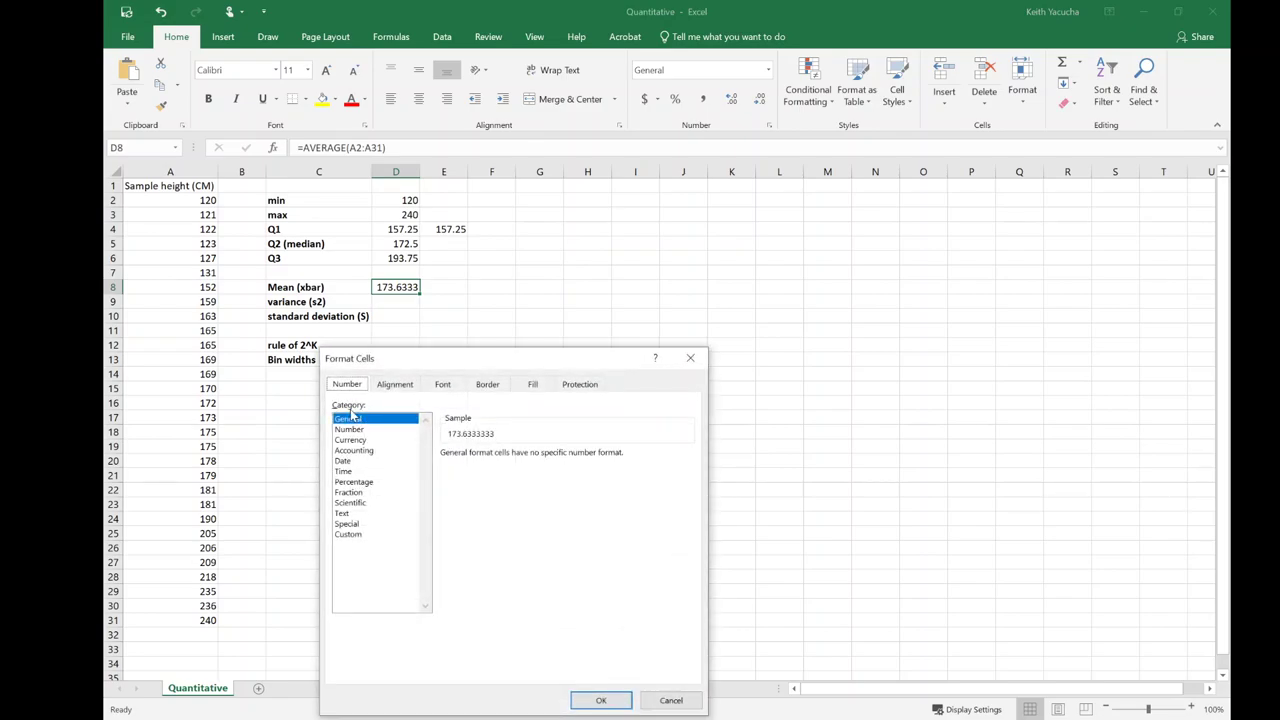
left_click(347, 430)
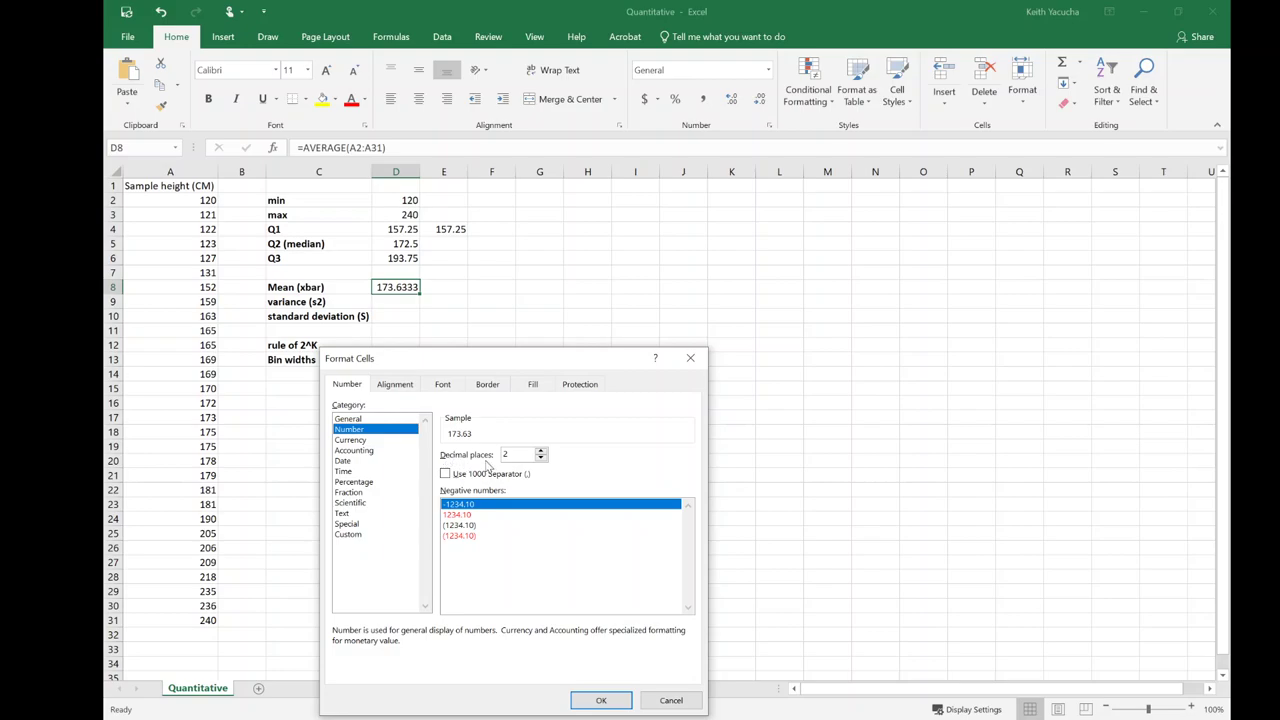
left_click(601, 700)
left_click(486, 450)
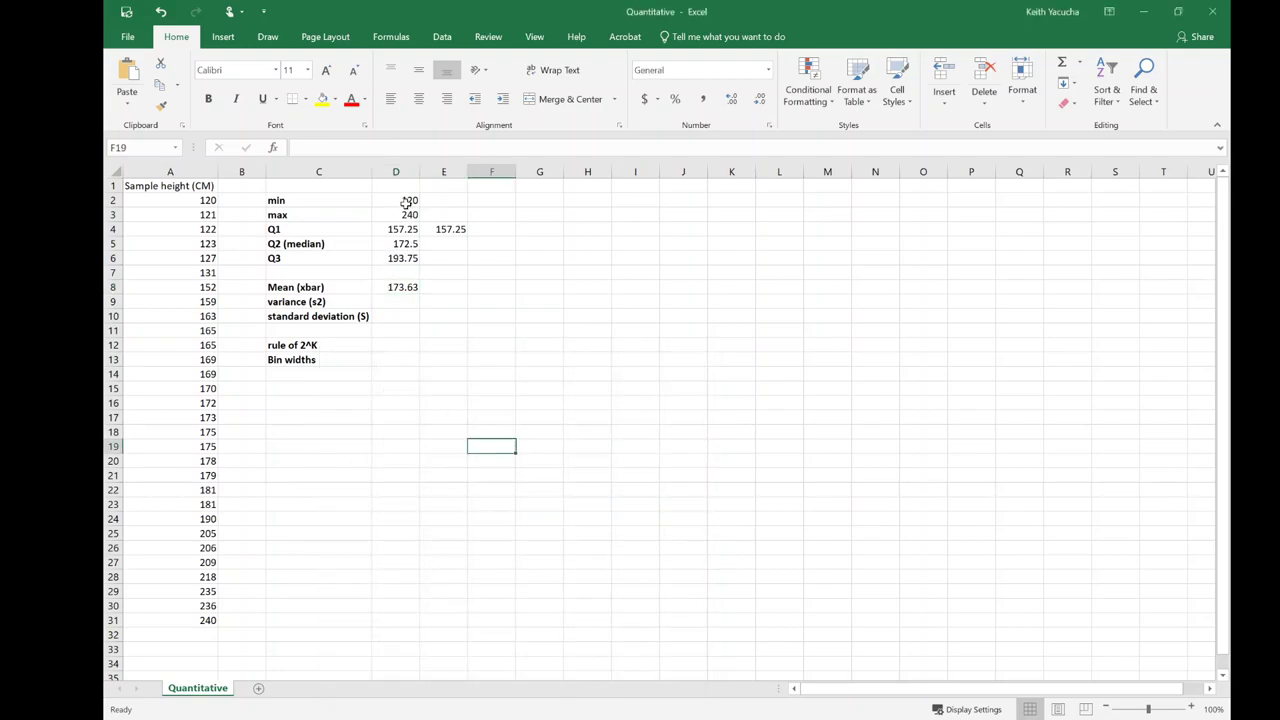
Step: Apply the Number format with 2 decimal places to the statistics range D2:E13
left_click_drag(405, 200, 452, 358)
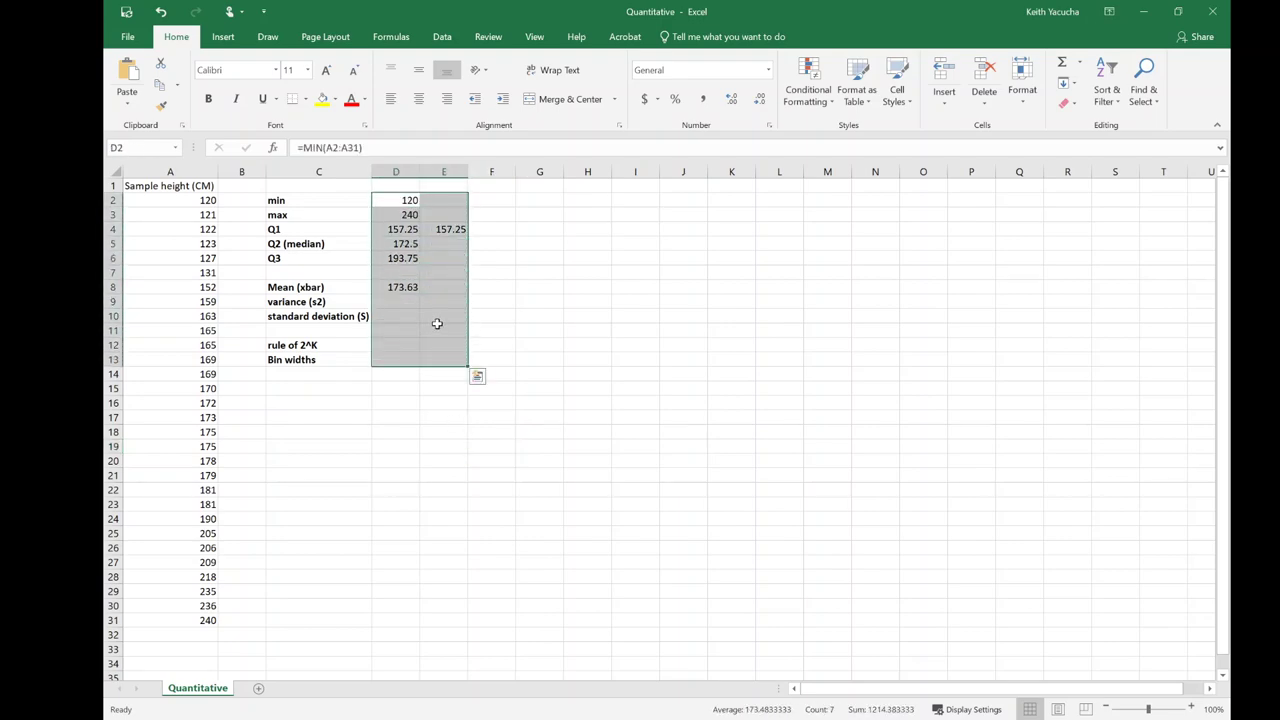
right_click(436, 324)
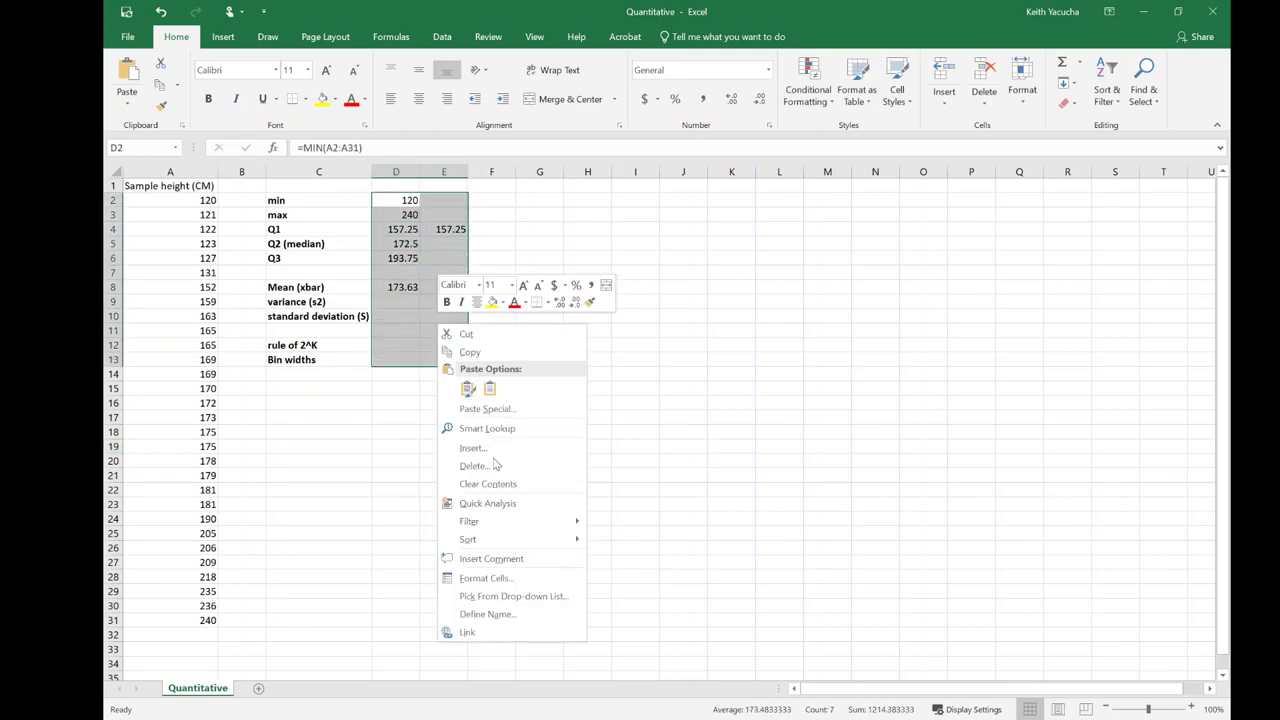
left_click(527, 580)
left_click(385, 430)
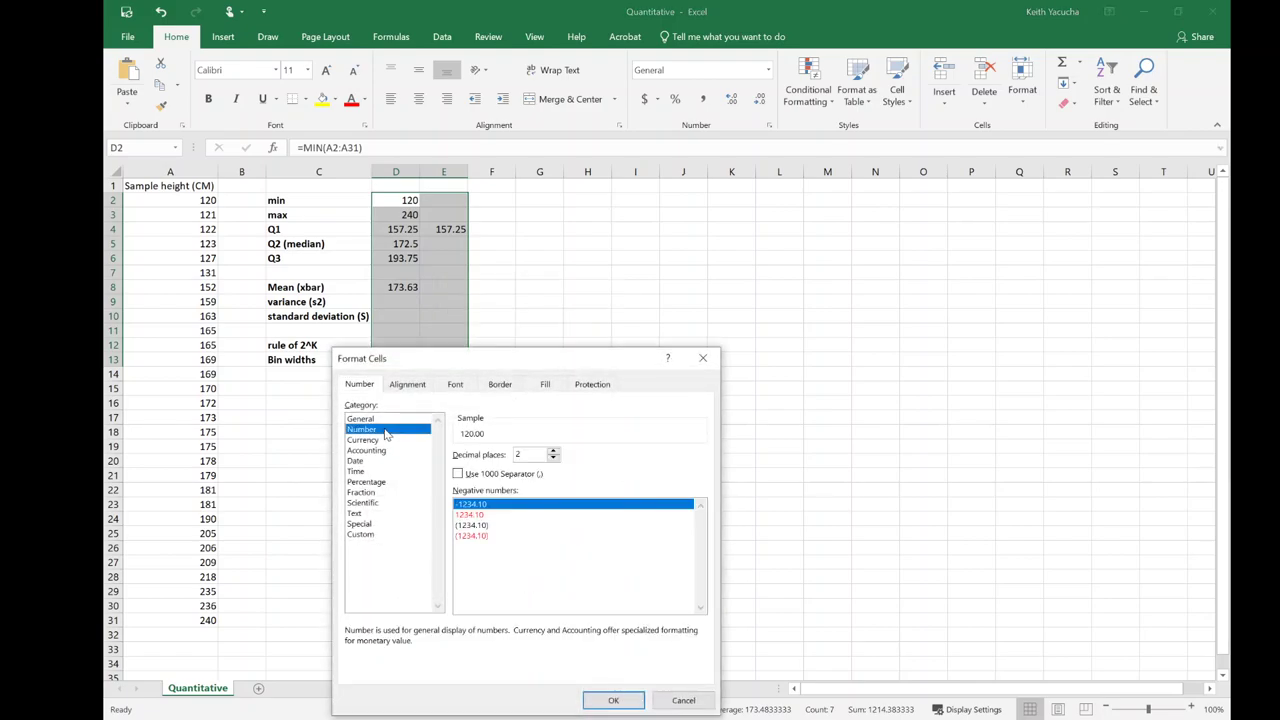
left_click(614, 702)
left_click(539, 576)
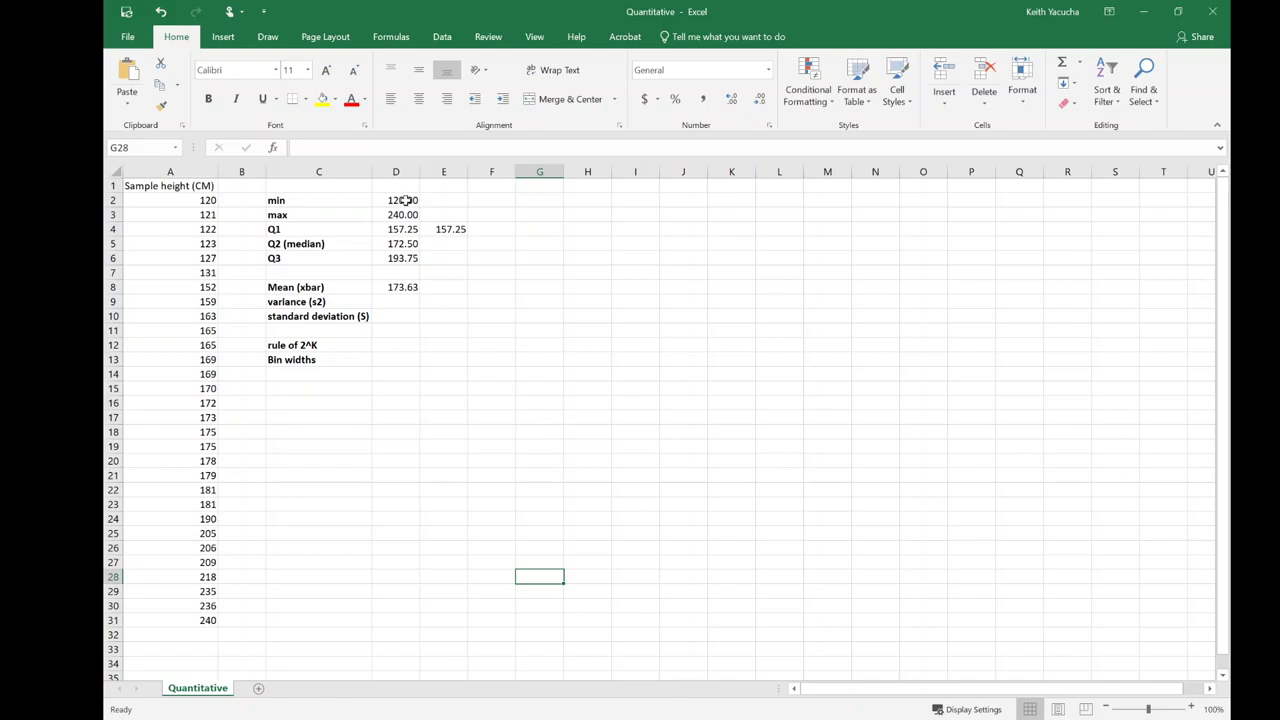
Step: Calculate the sample variance of the heights in D9 with =VAR.S(A2:A31)
left_click(394, 304)
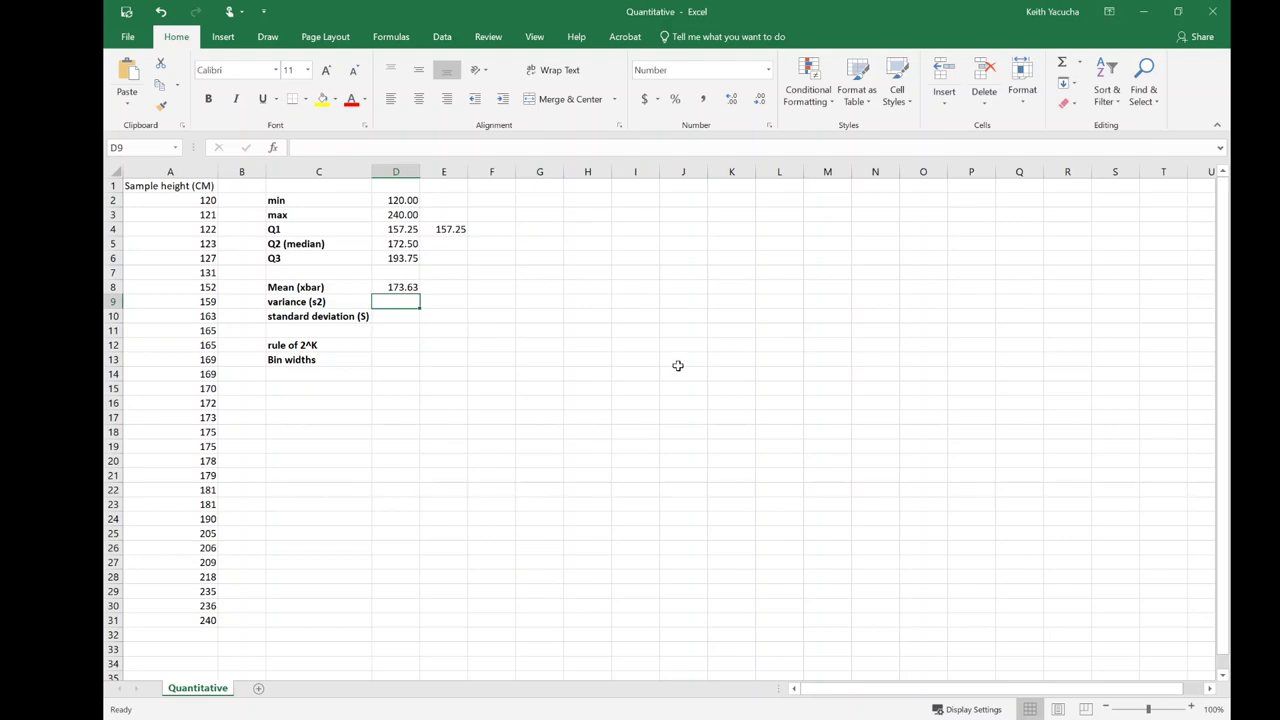
type("=")
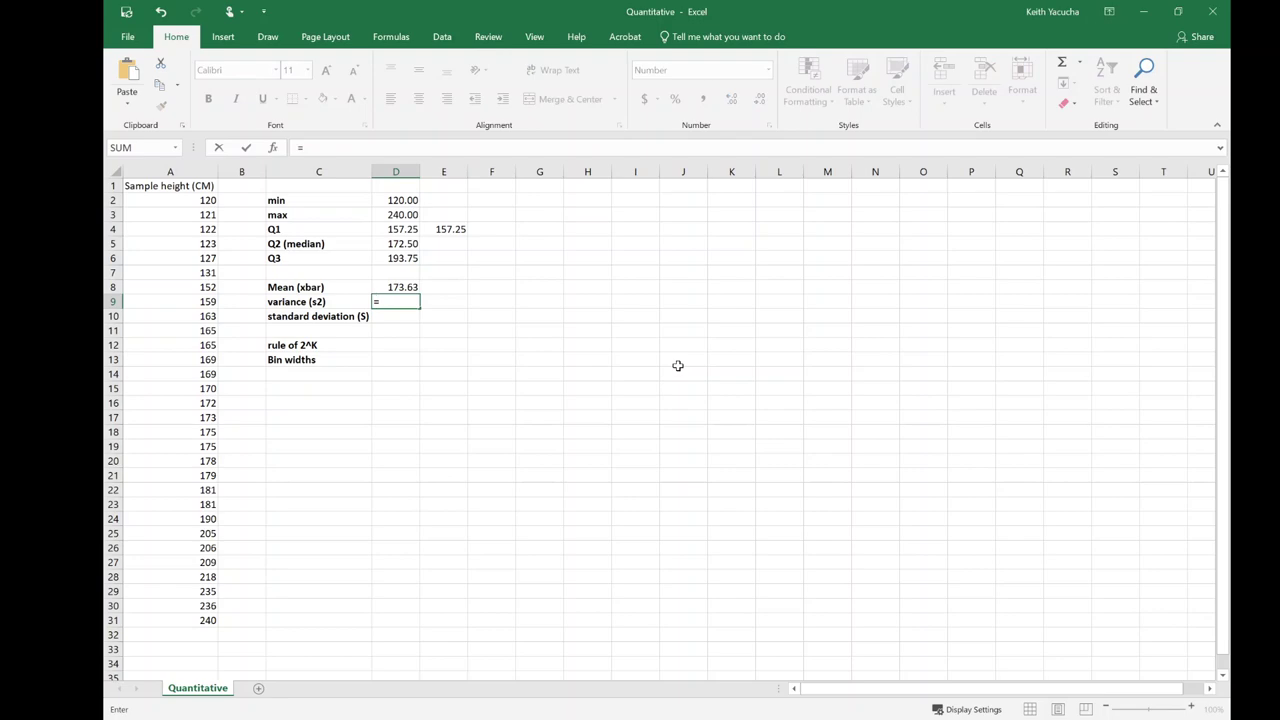
type("var")
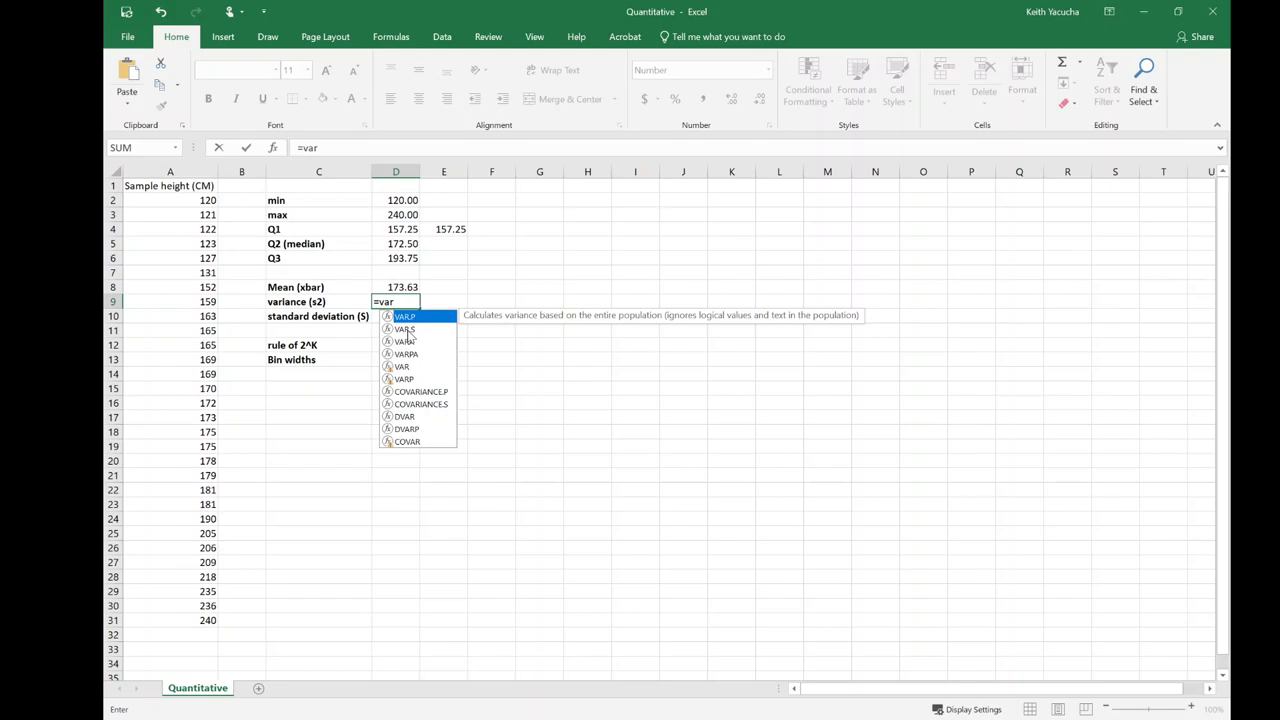
left_click(407, 332)
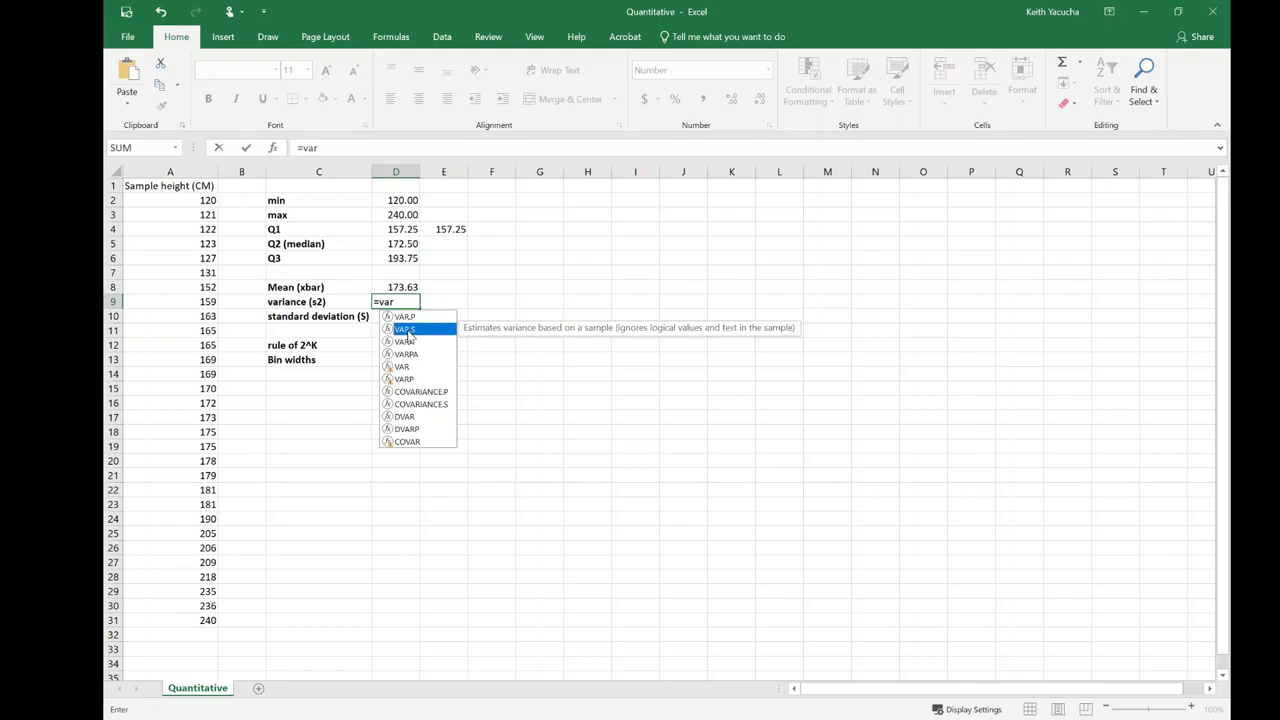
double_click(407, 332)
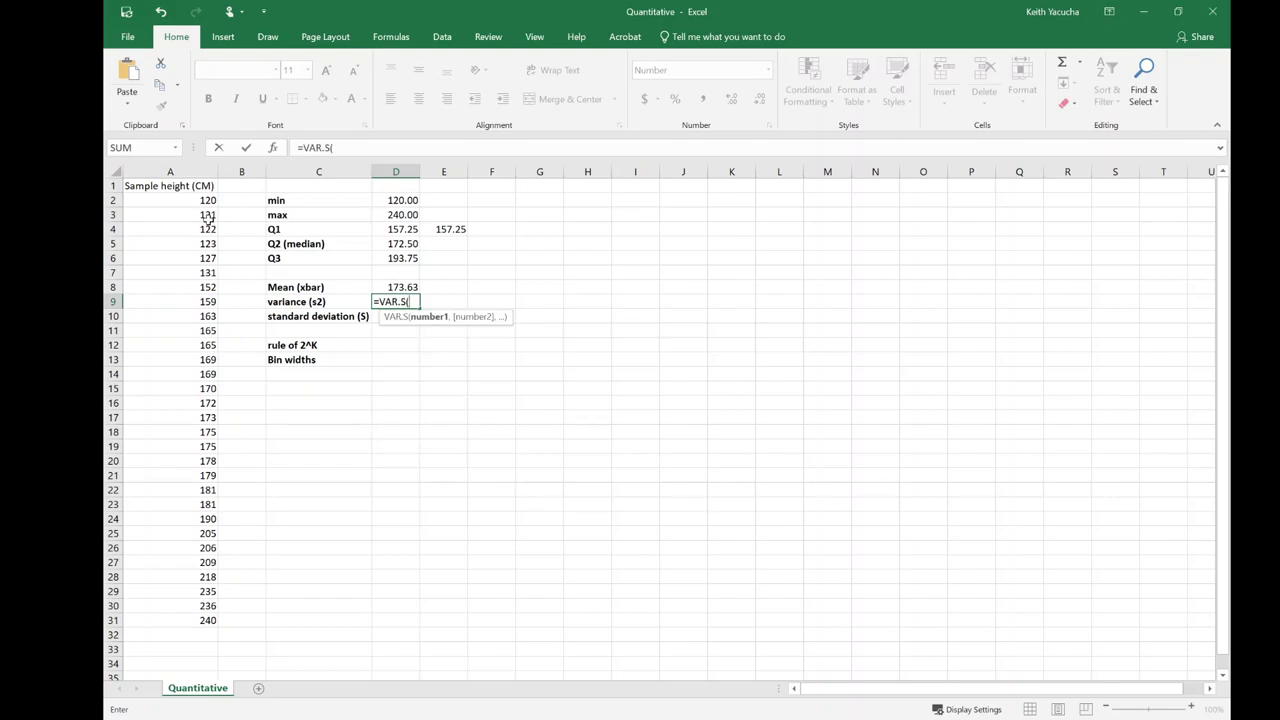
left_click_drag(191, 200, 212, 622)
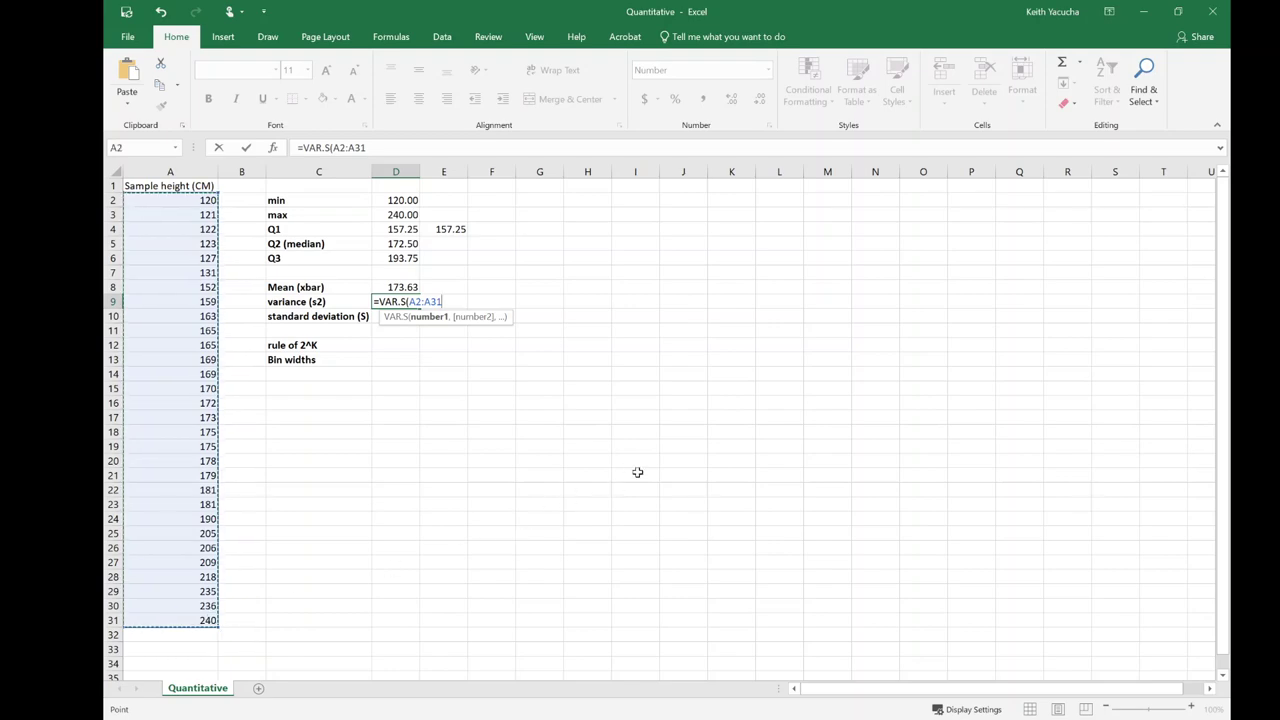
type(")")
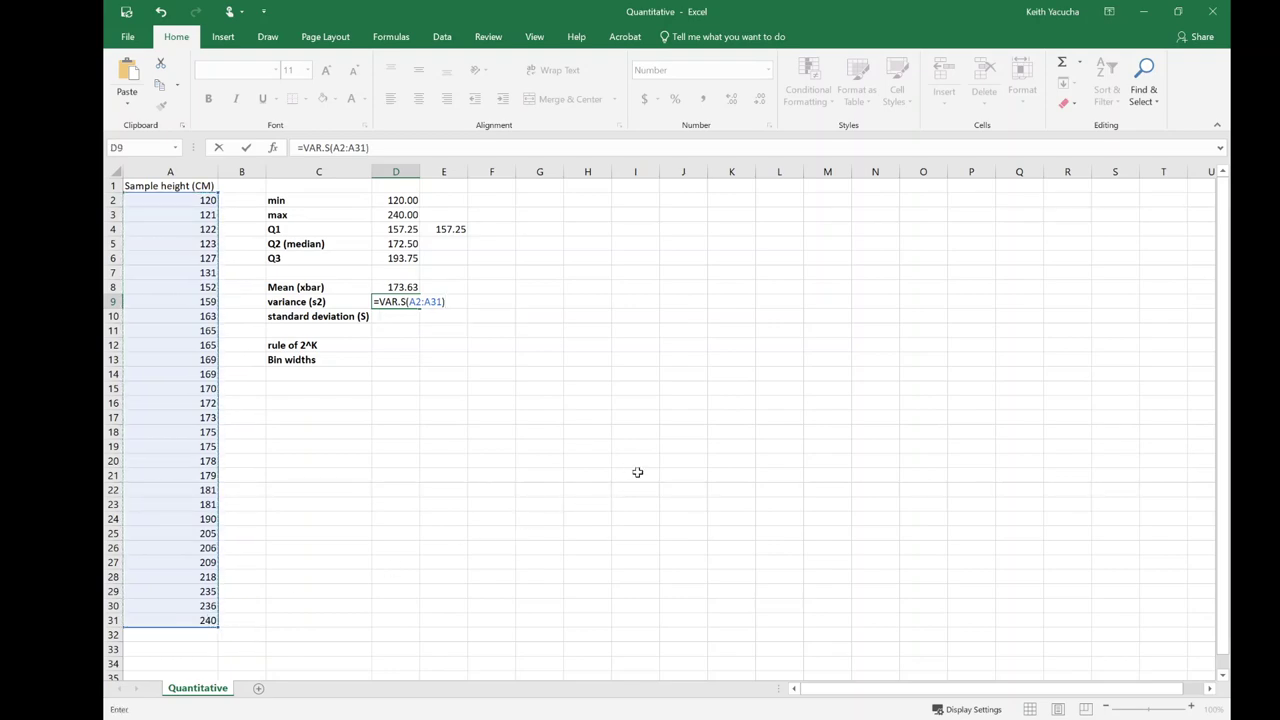
key("Return")
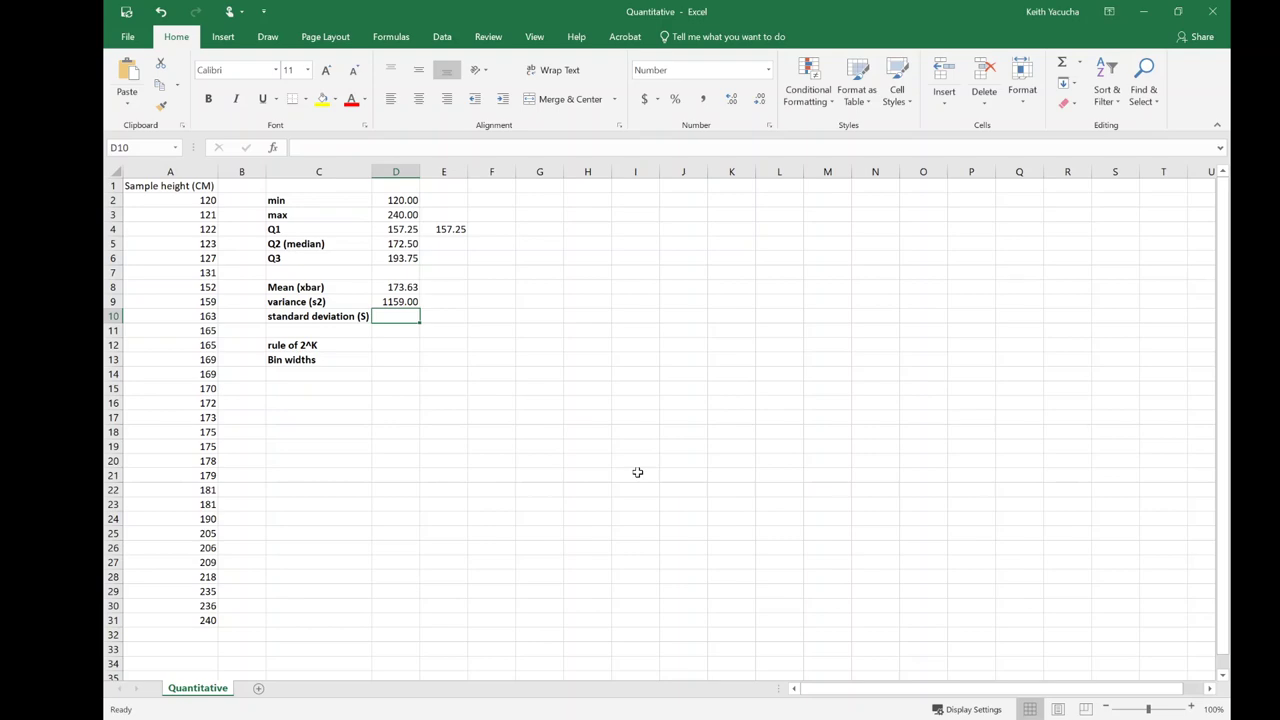
Step: Calculate the standard deviation in D10 as the square root of the variance with =SQRT(D9)
type("=")
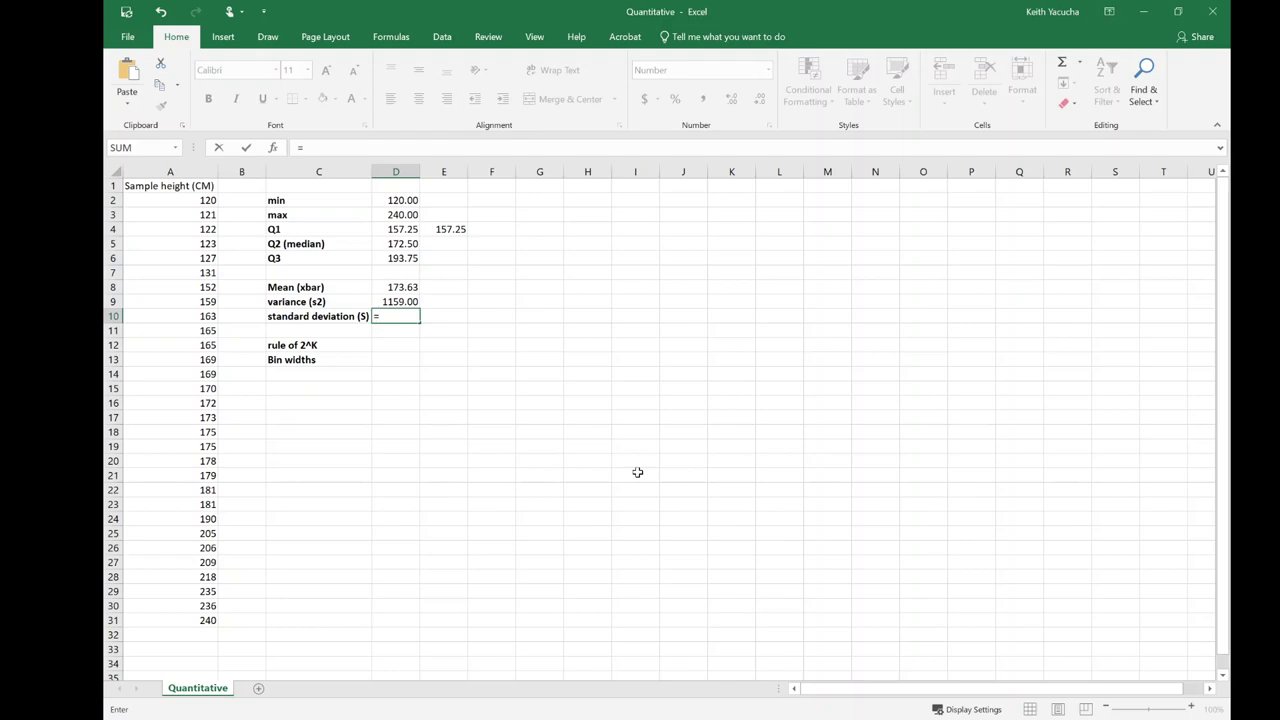
type("sq")
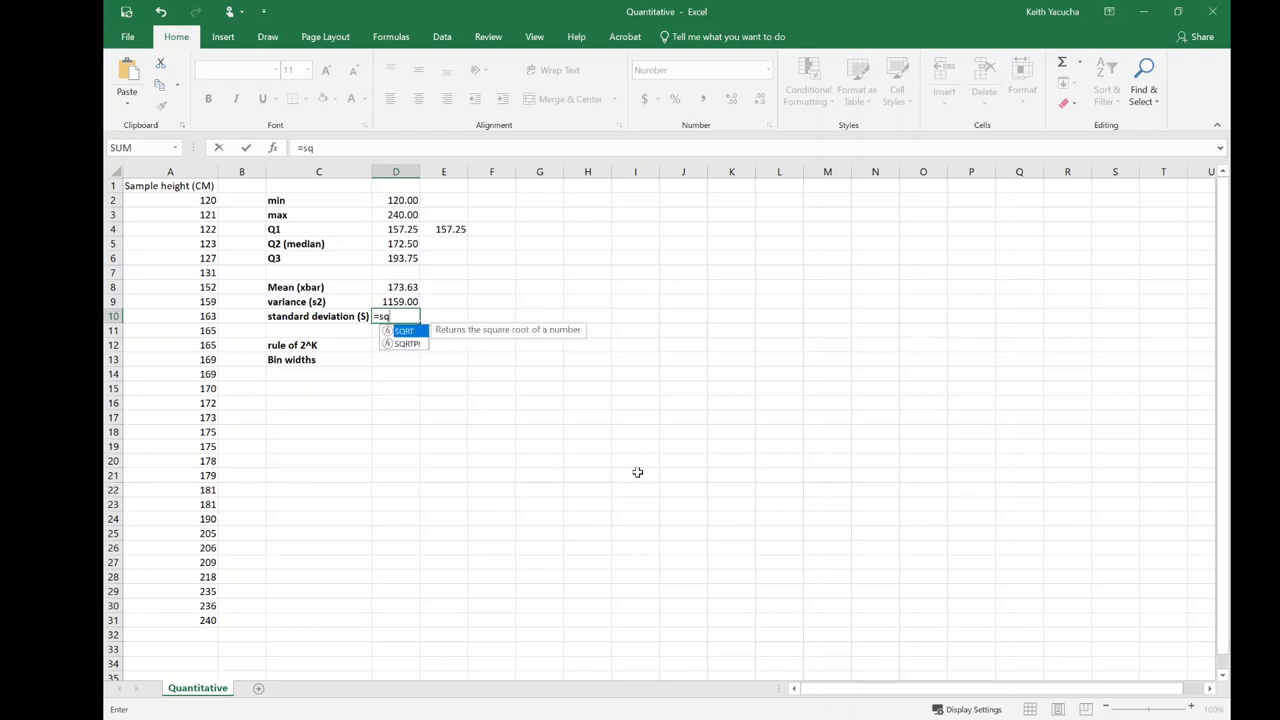
key("Tab")
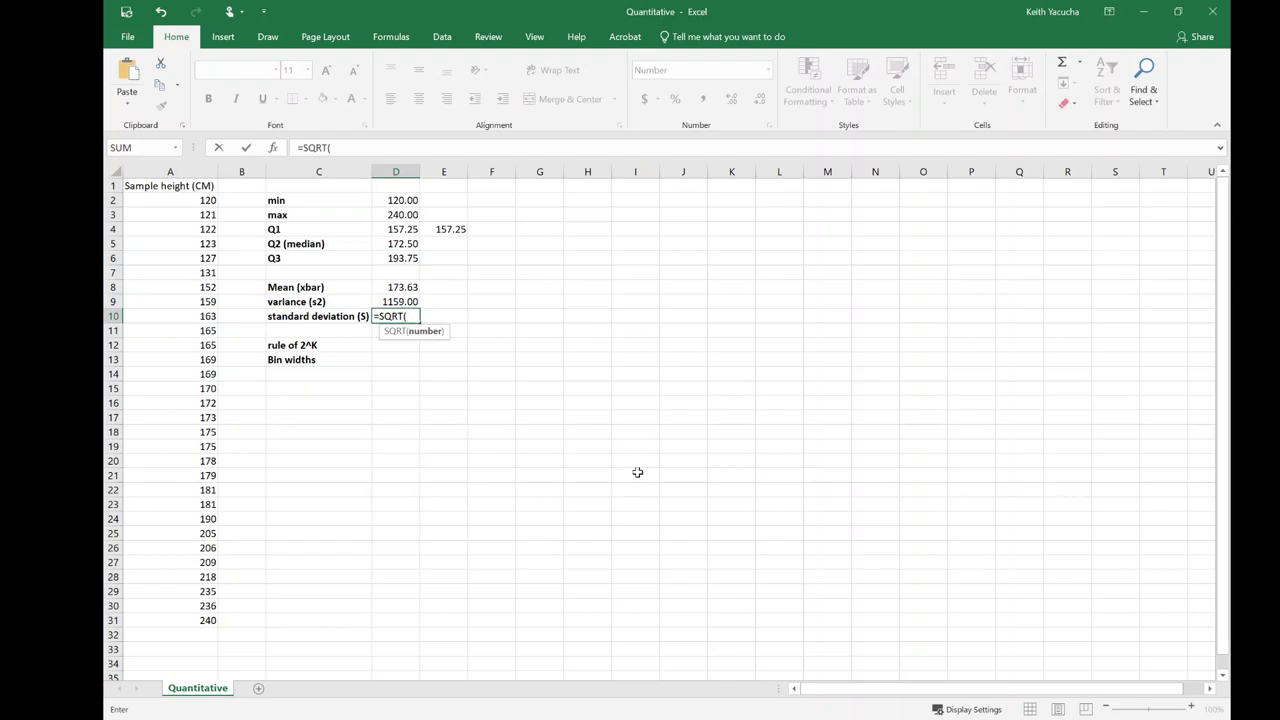
key("Up")
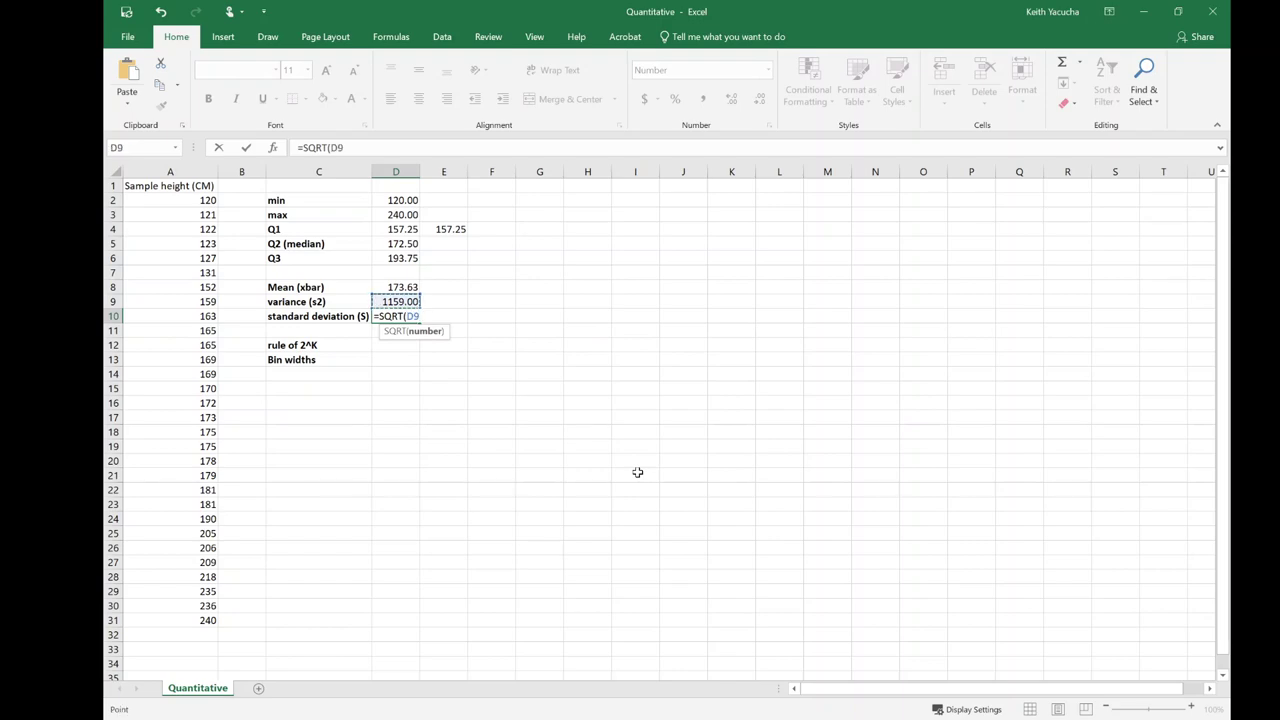
type(")")
key("Return")
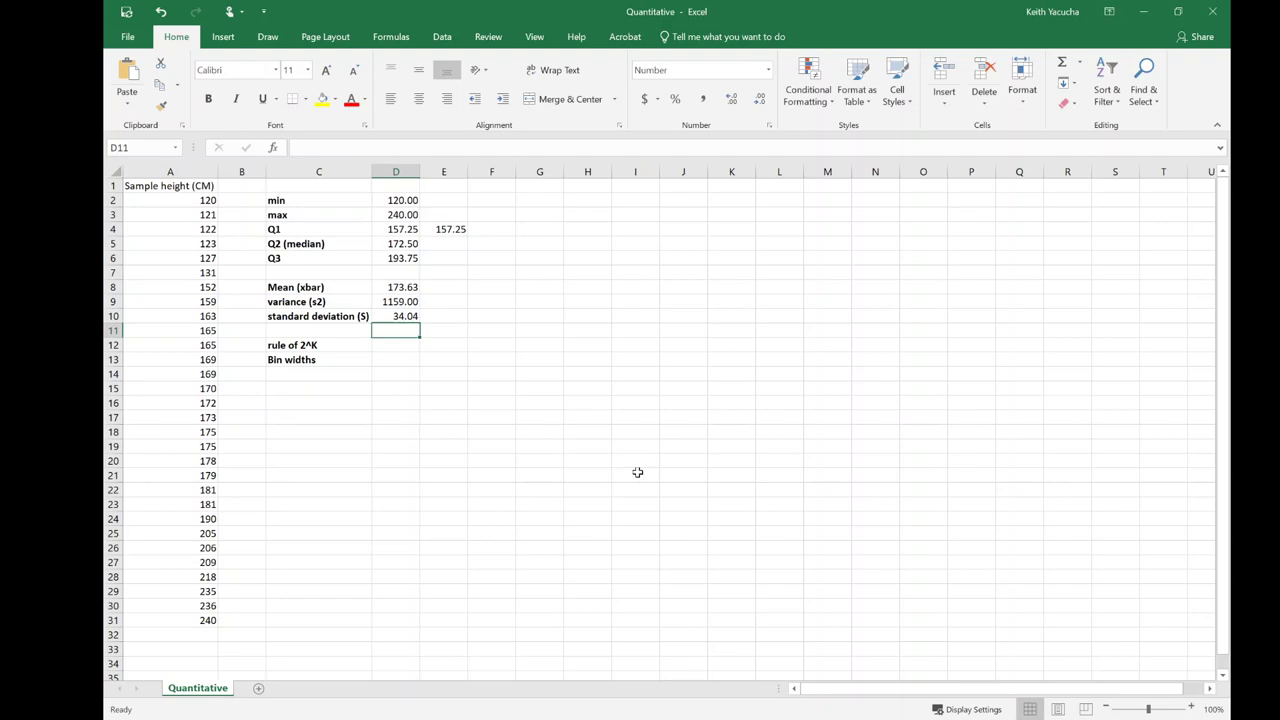
key("Up")
key("Right")
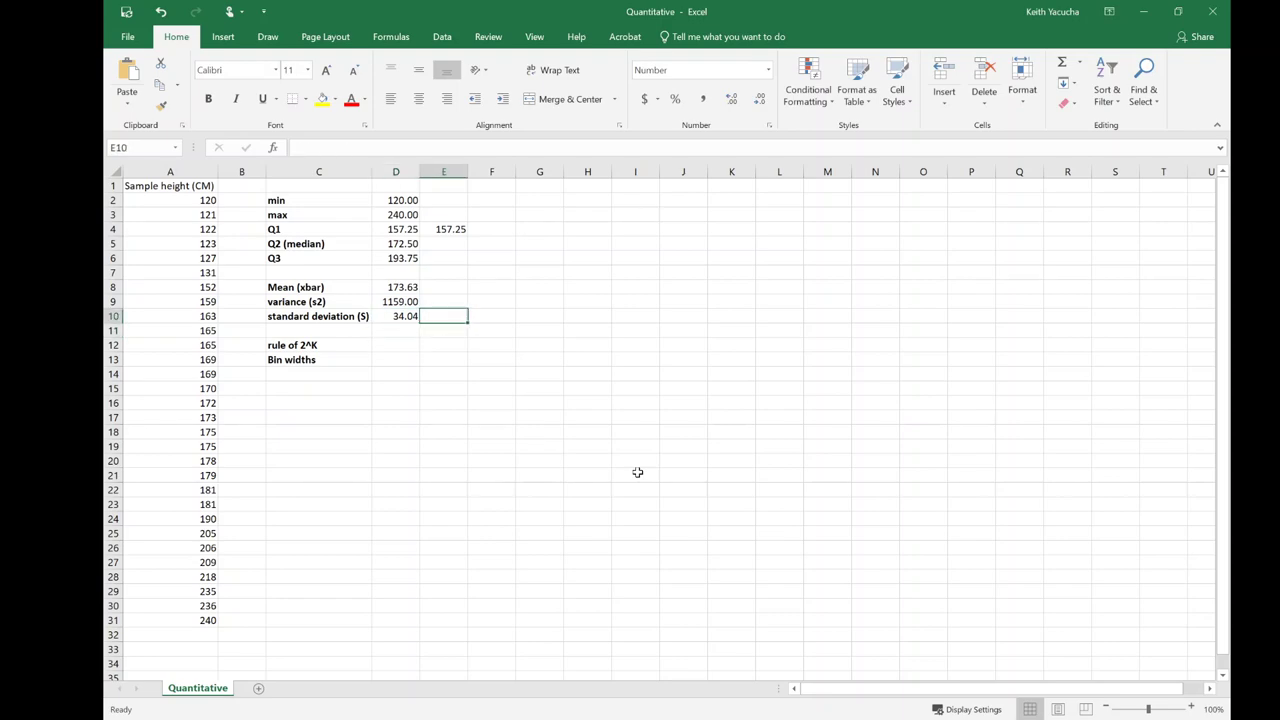
type("=")
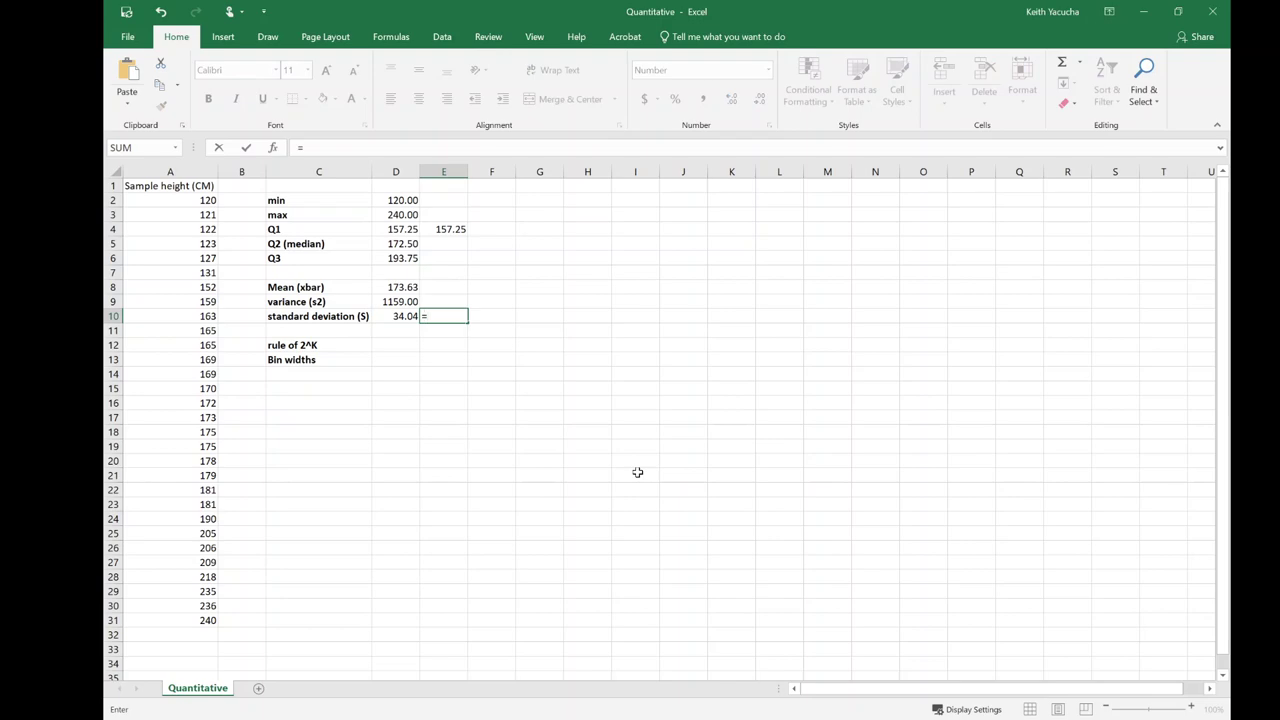
type("st")
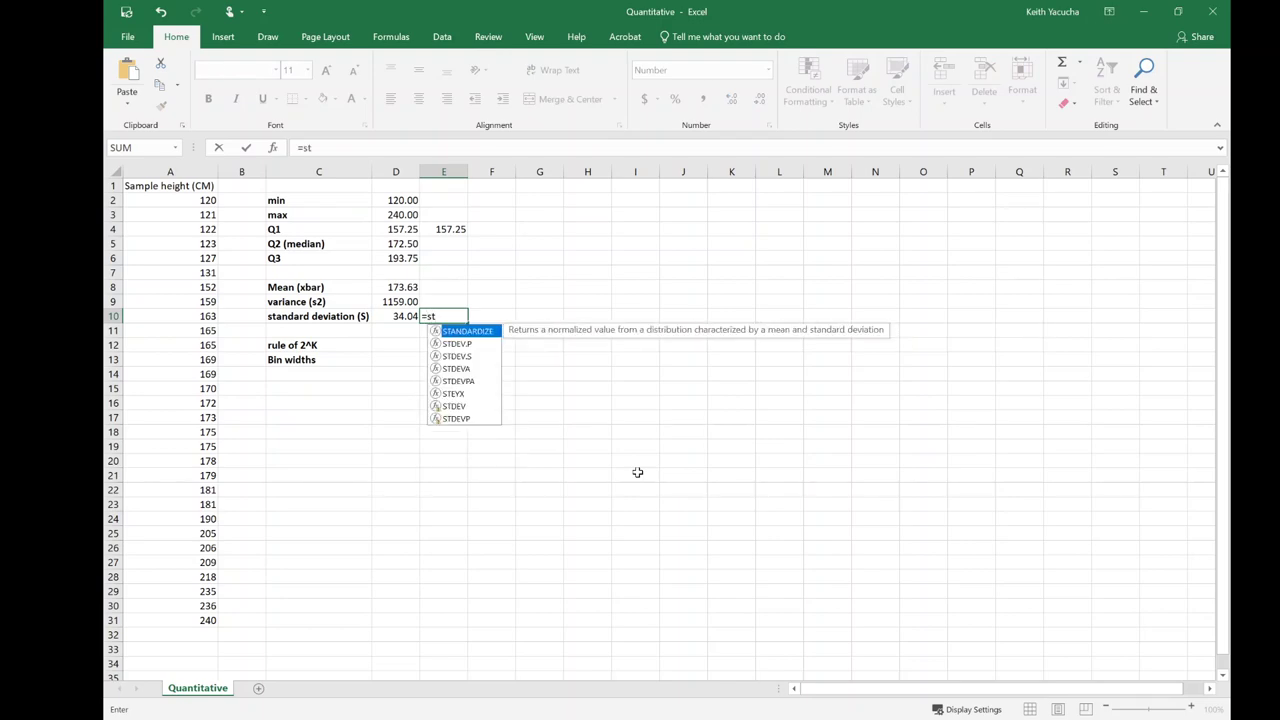
type("d")
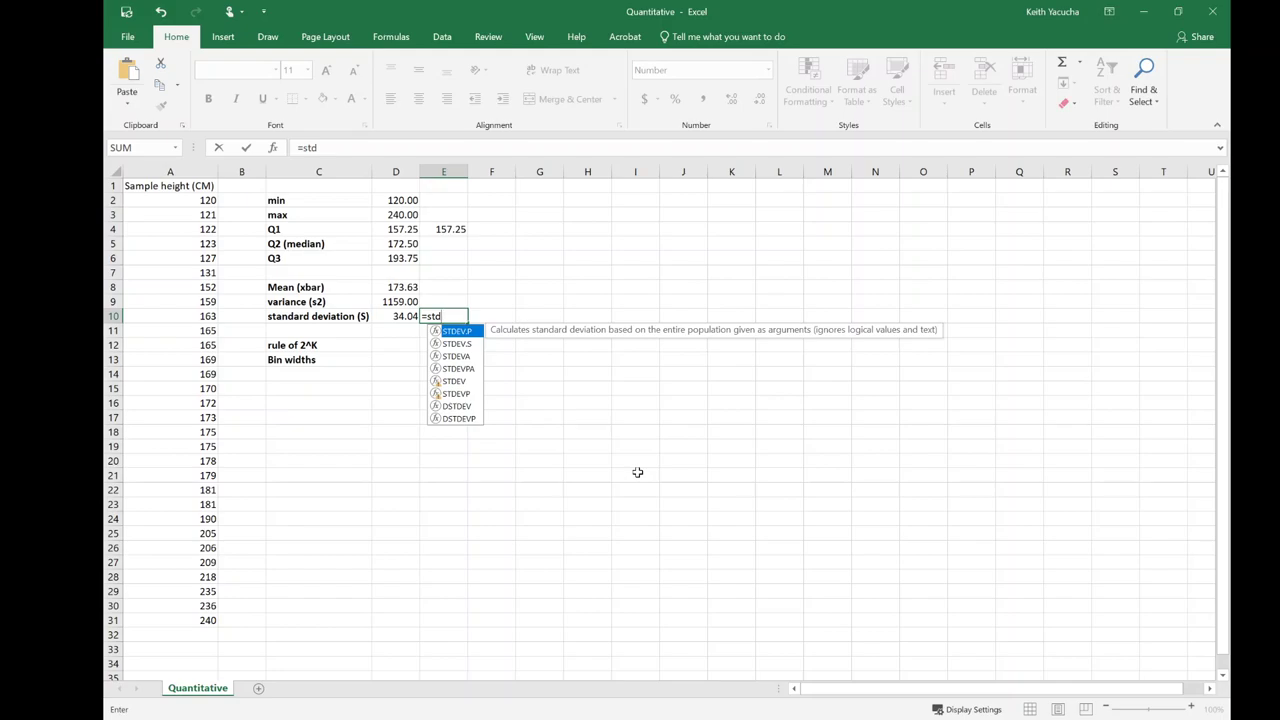
key("Down")
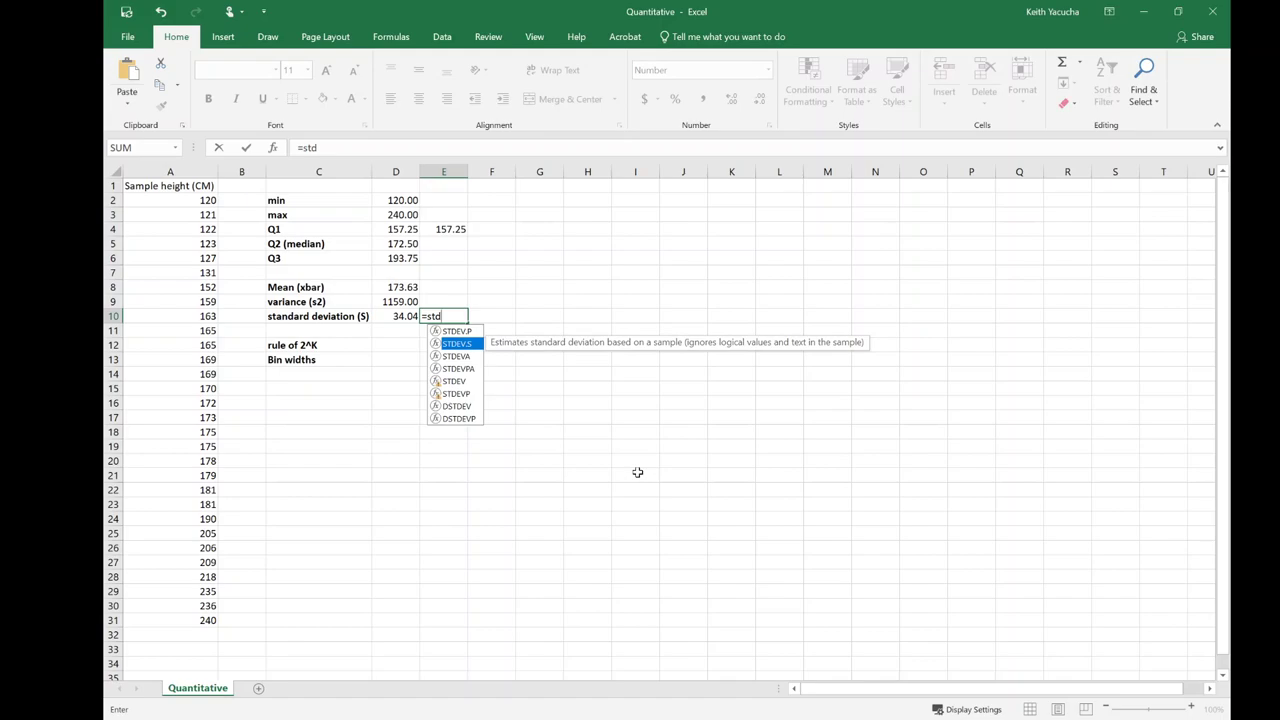
key("Return")
key("Up")
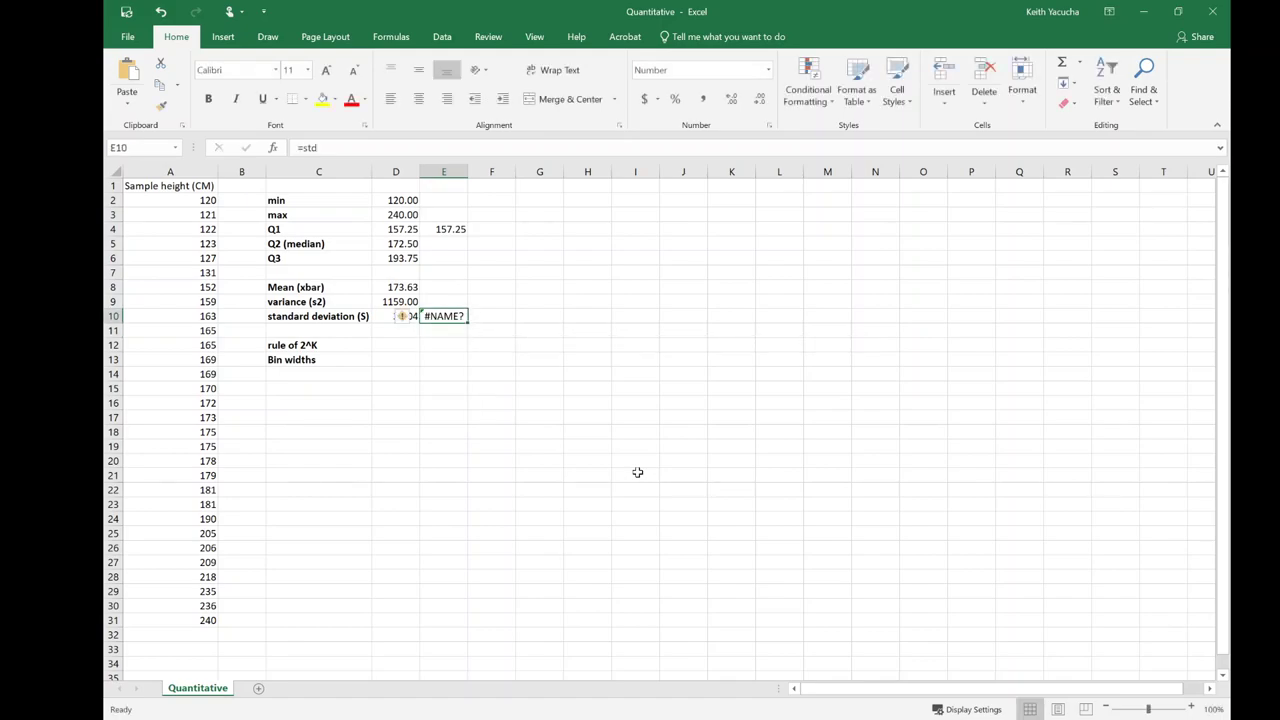
Step: Calculate the sample standard deviation directly from the heights in E10 with =STDEV.S(A2:A31)
type("=std")
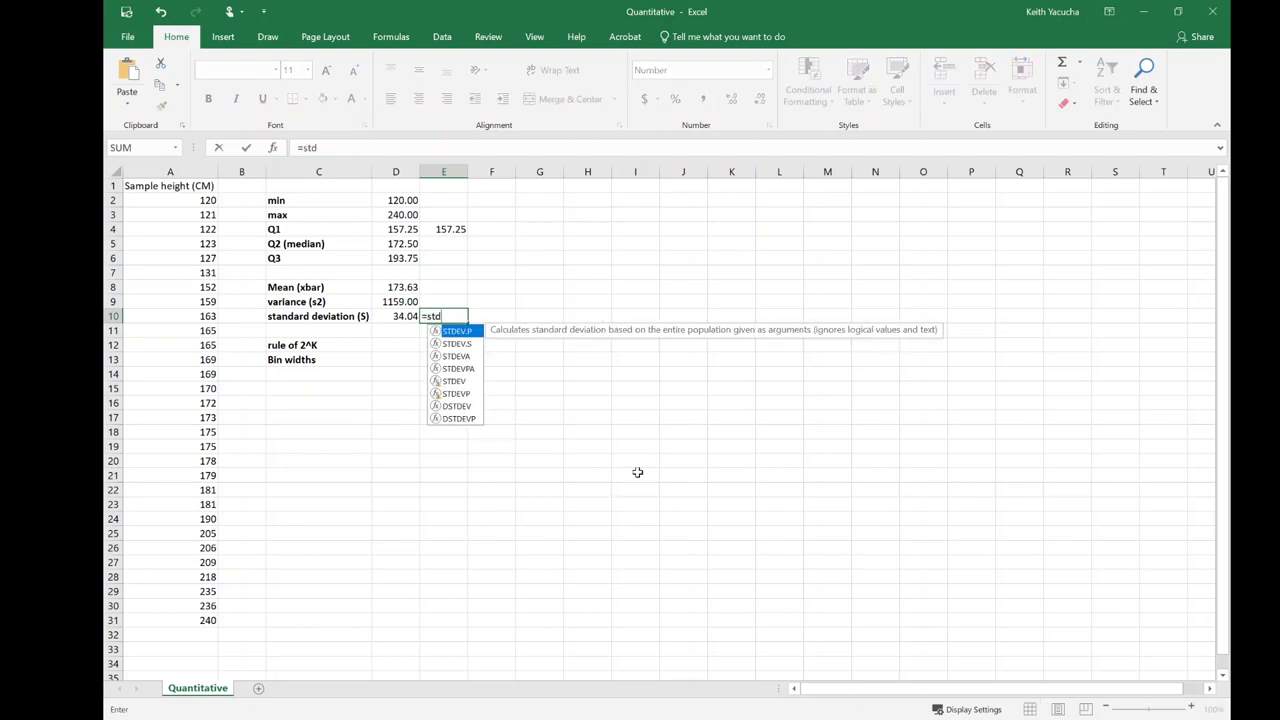
key("Down")
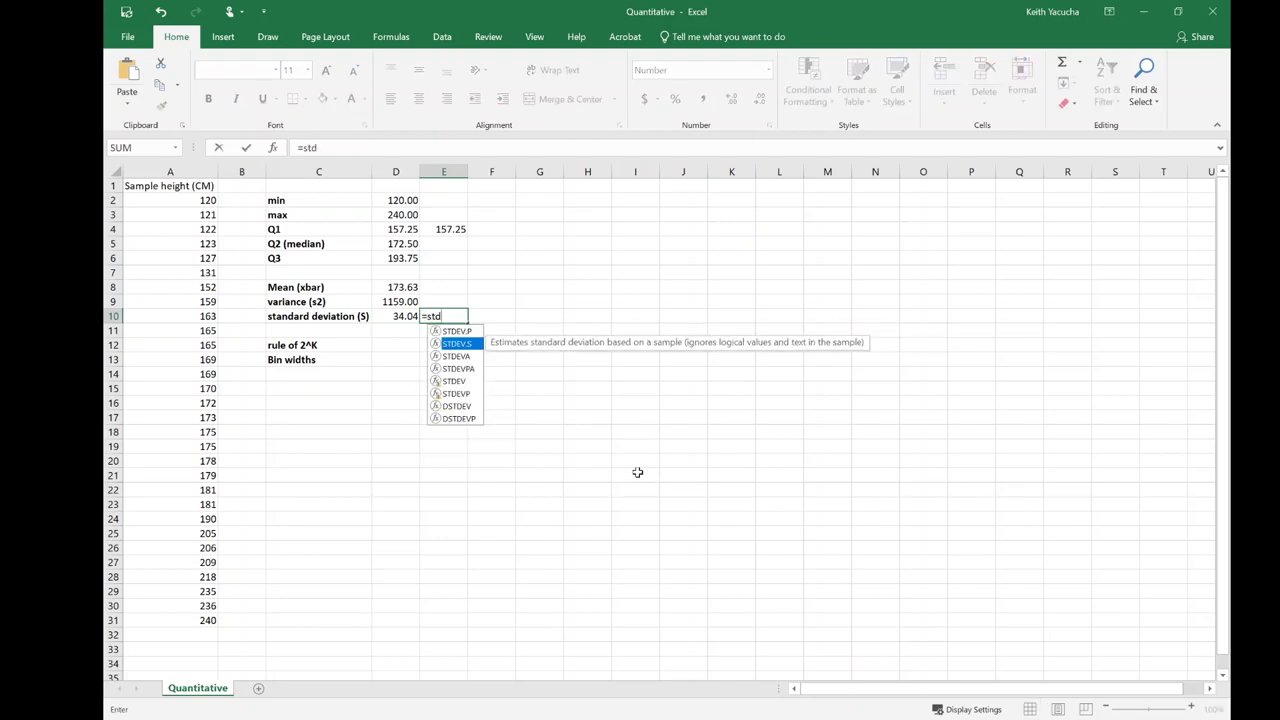
key("Tab")
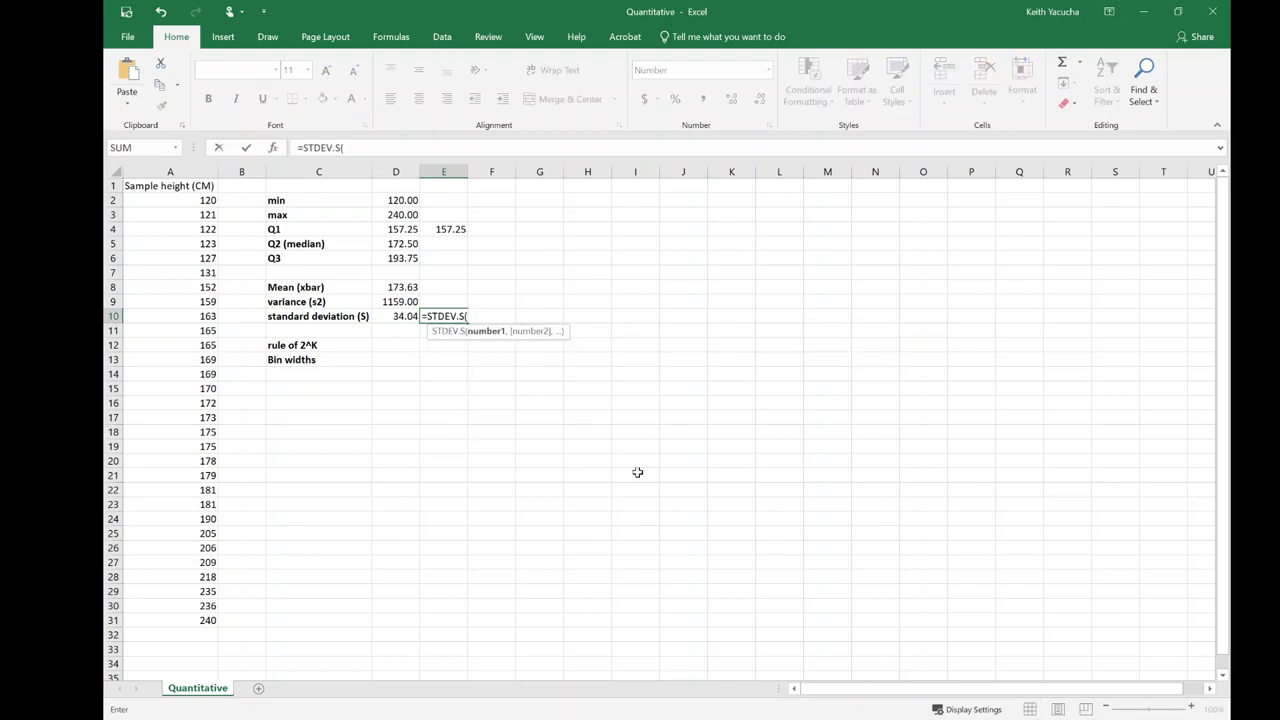
left_click_drag(172, 208, 193, 621)
type(")")
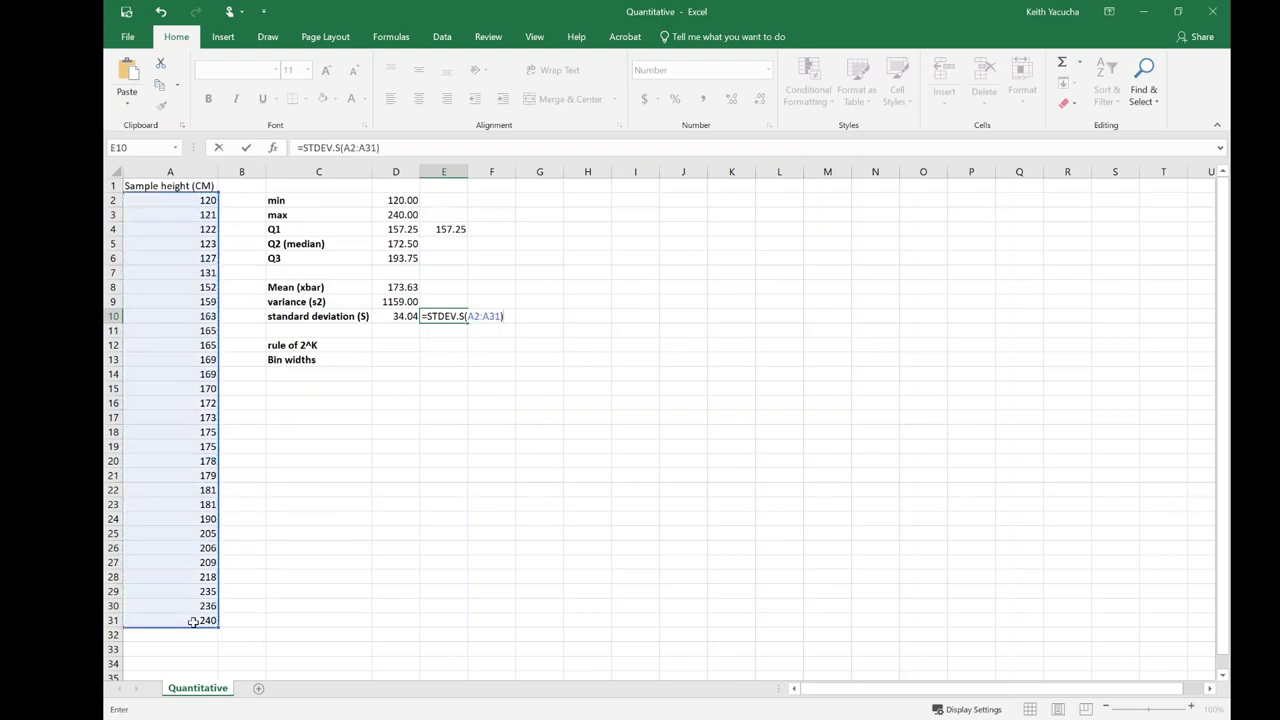
key("Return")
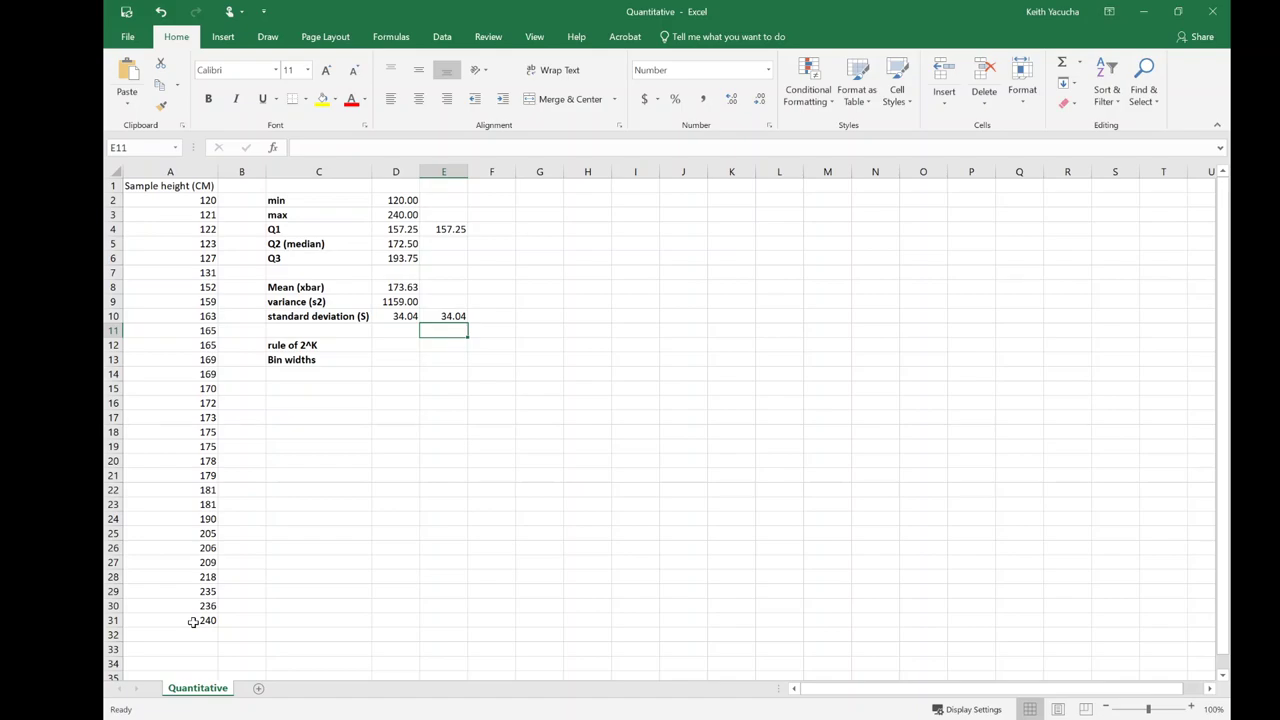
key("Down")
key("Left")
key("Left")
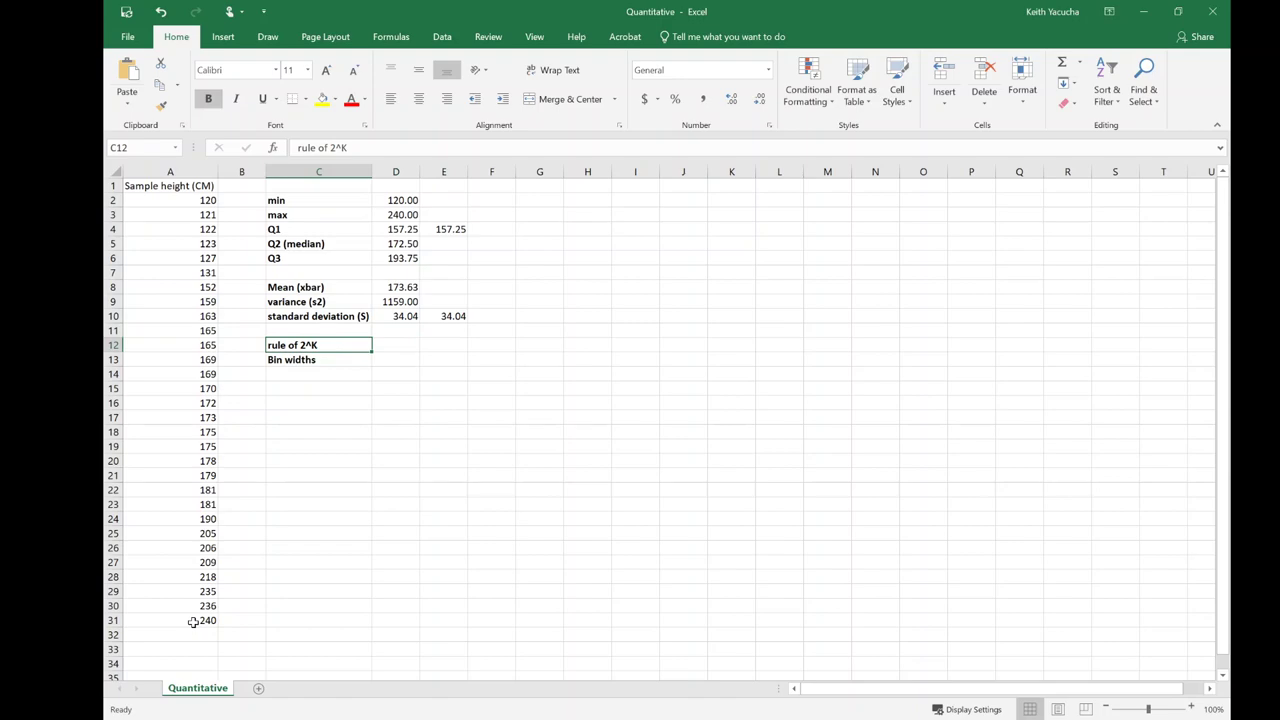
key("Down")
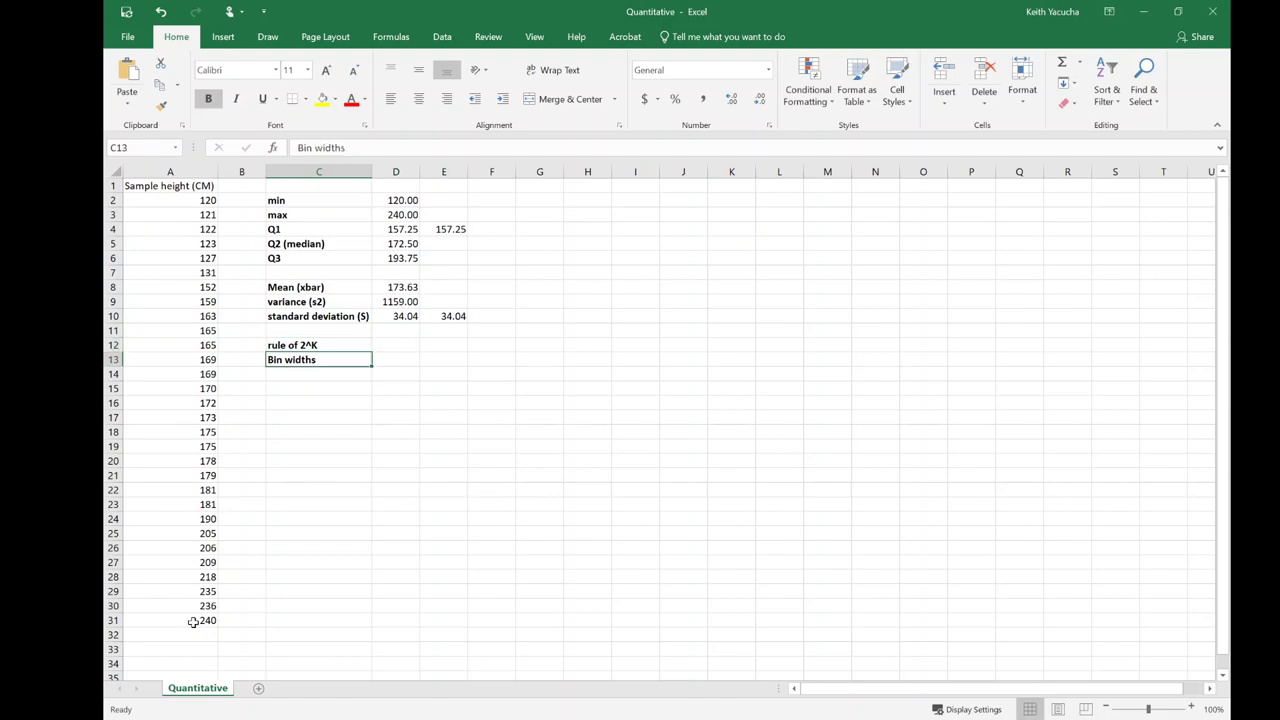
key("Up")
key("Right")
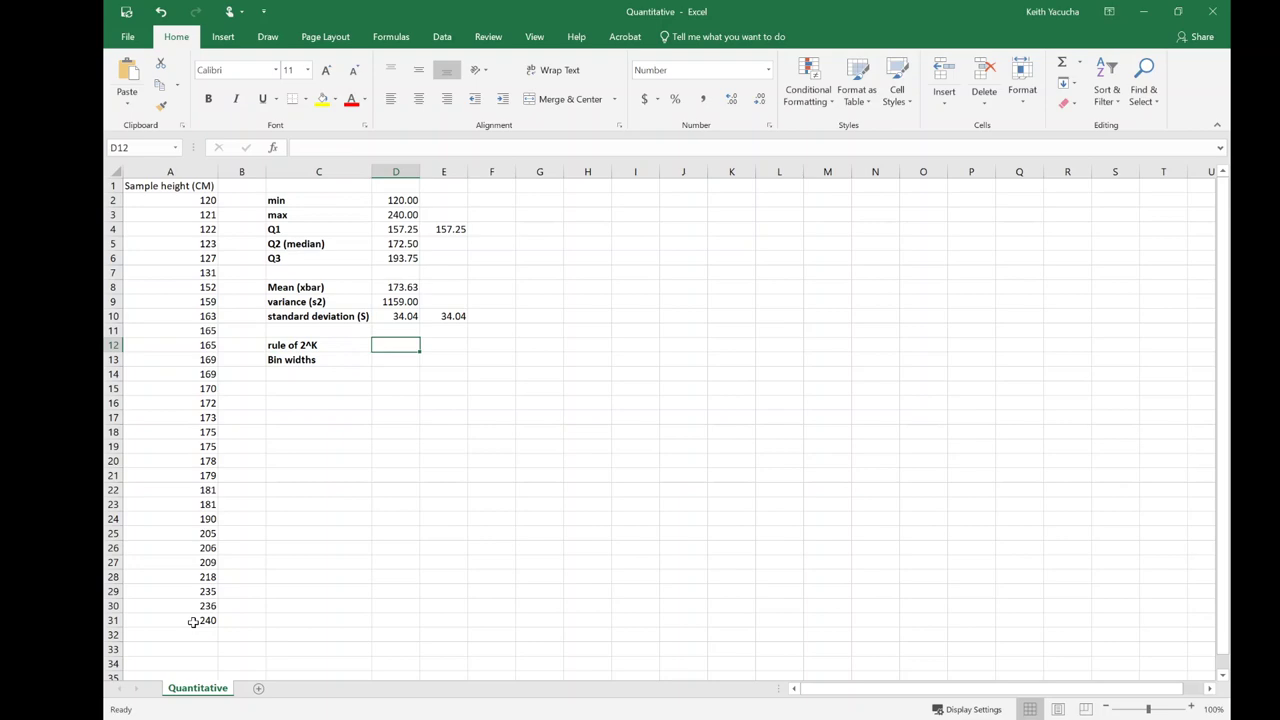
key("Left")
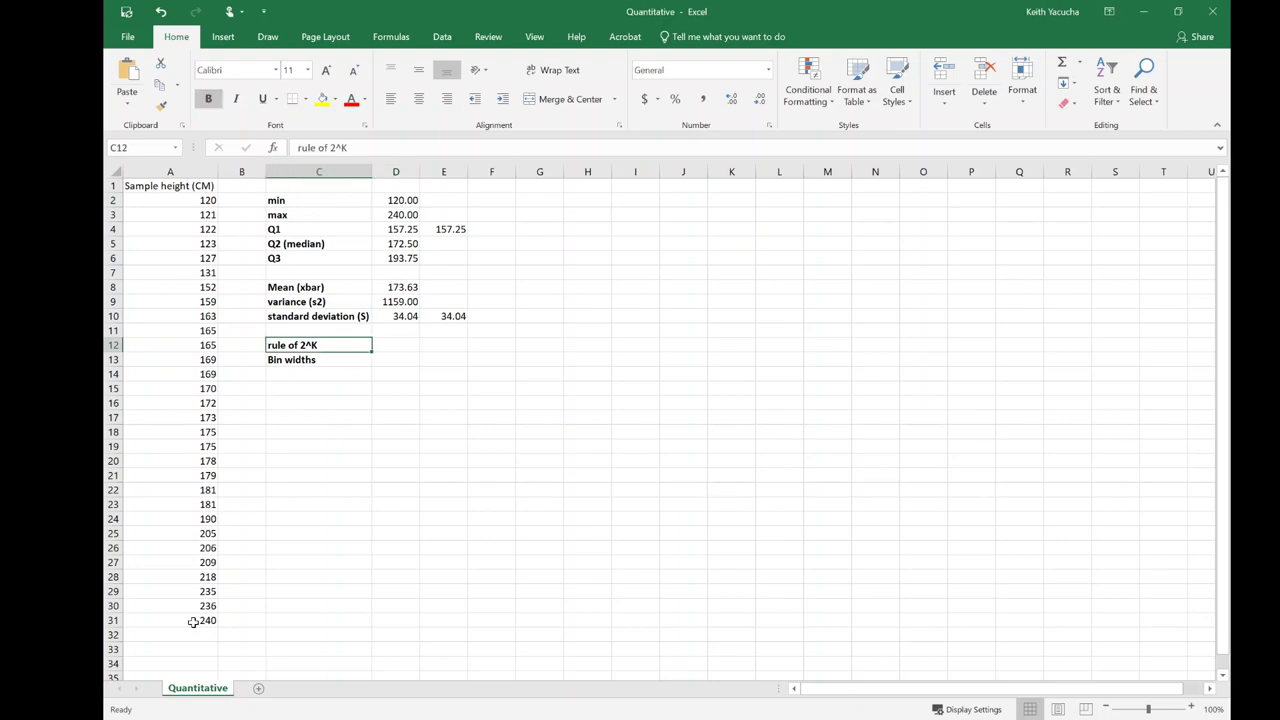
key("Right")
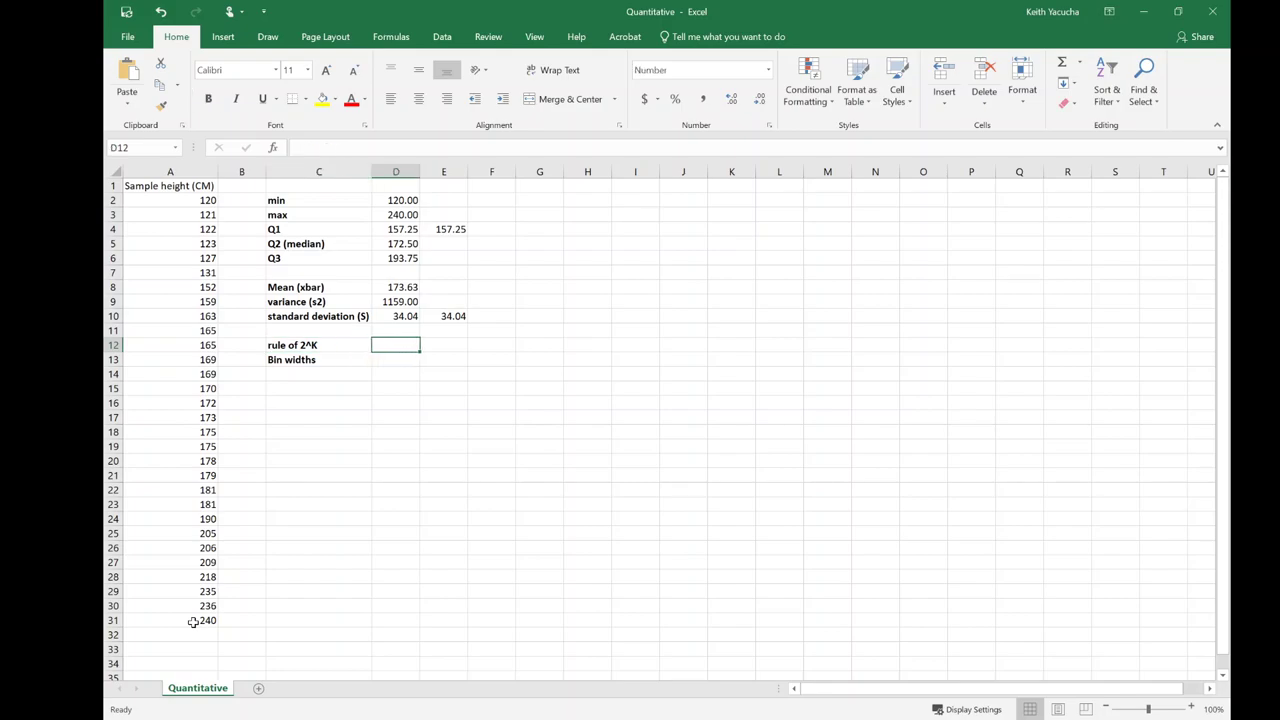
Step: Enter the candidate K values 3, 4, 5 and 6 across cells D11 to G11
key("Up")
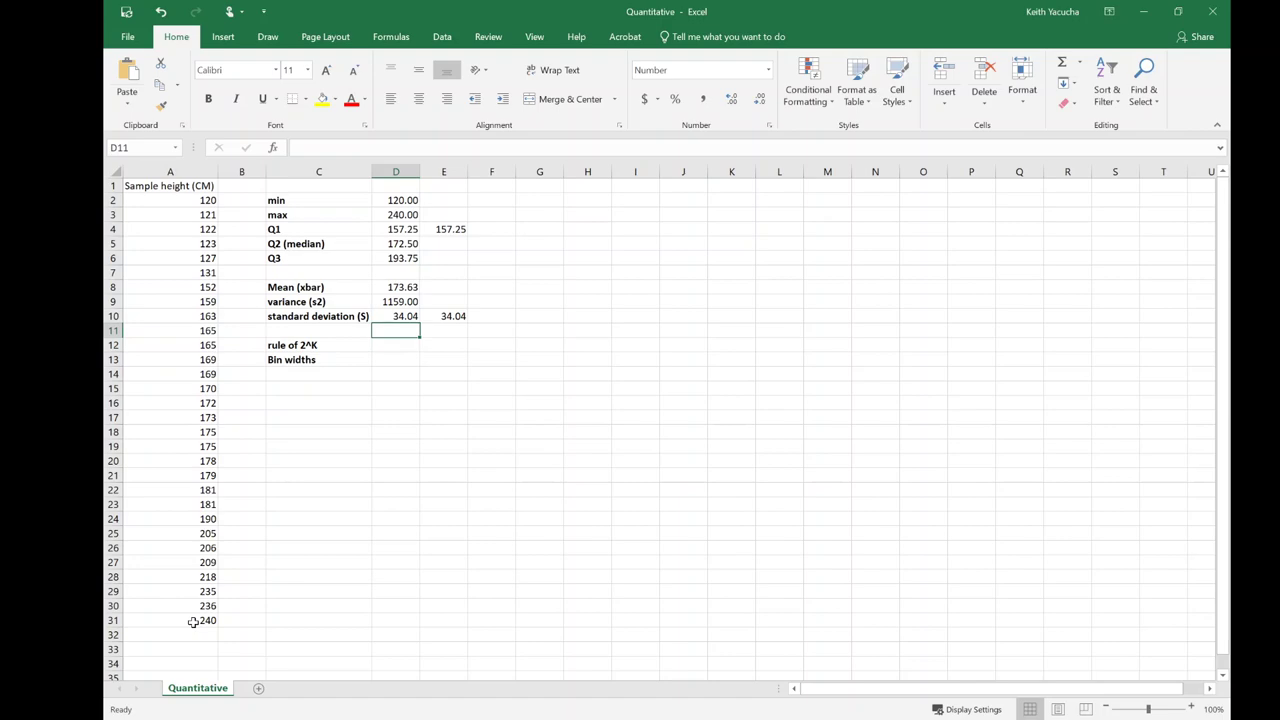
type("3")
key("Tab")
type("4")
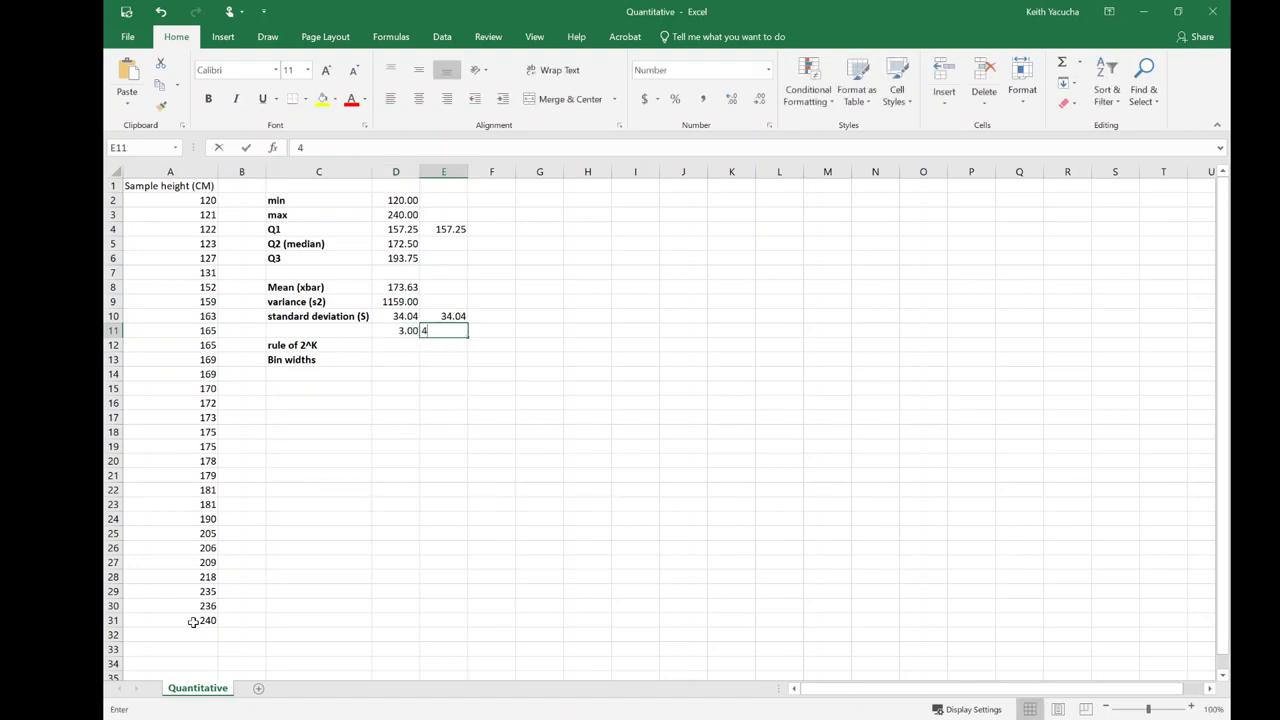
key("Tab")
type("5")
key("Tab")
type("6")
key("Tab")
Step: Label the row of candidate exponents by entering "K:" in C11
key("Left")
key("Left")
key("Left")
key("Left")
key("Left")
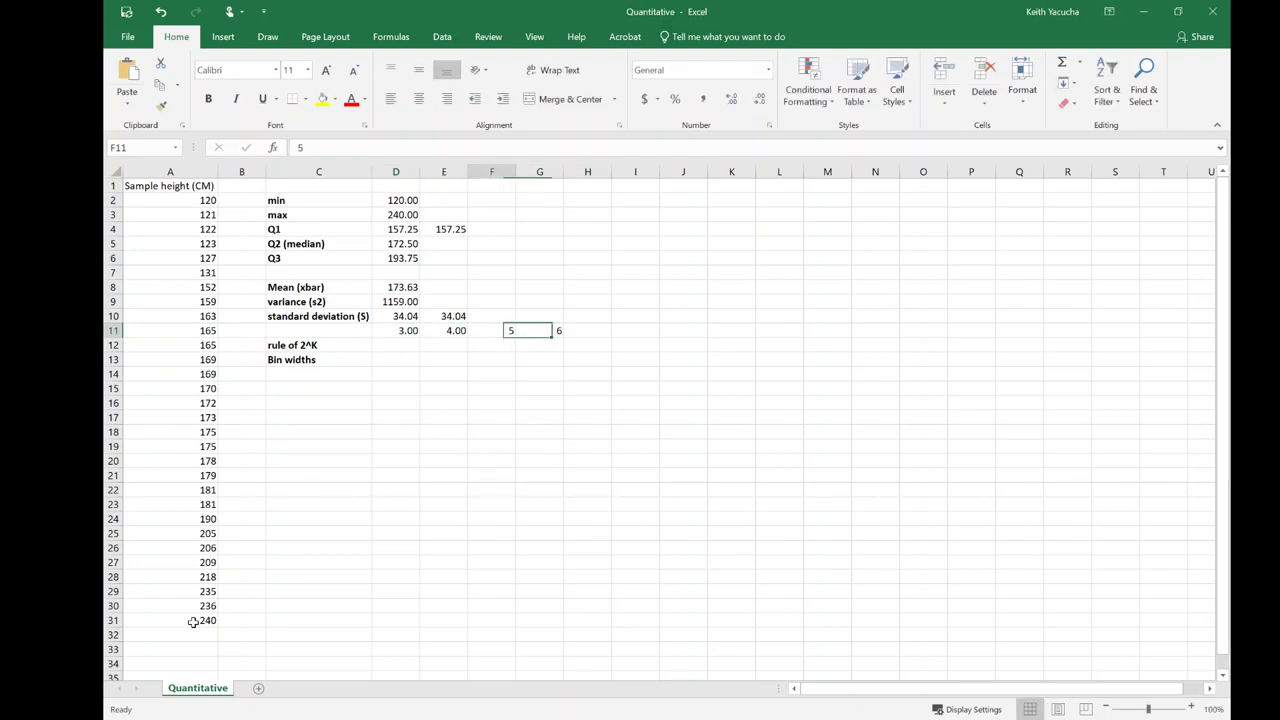
type("K:")
key("Return")
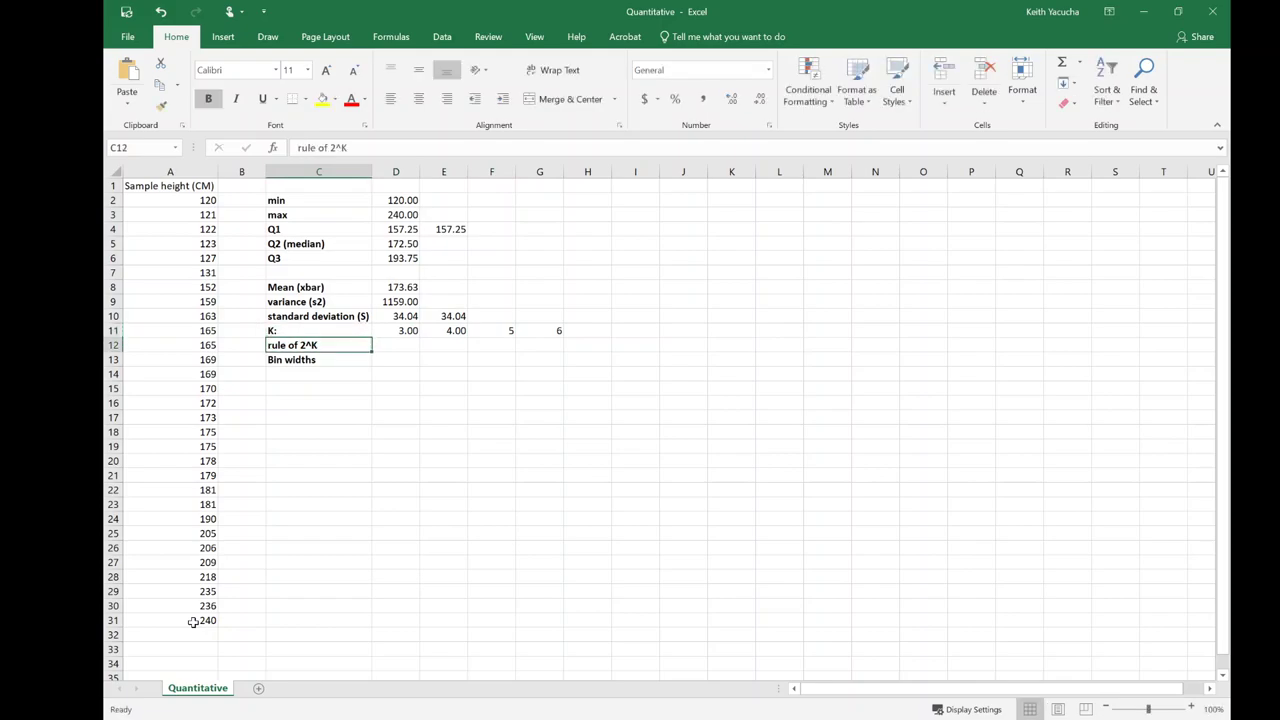
Step: Calculate 2 to the power of K for the first candidate in D12 with =2^D11
key("Right")
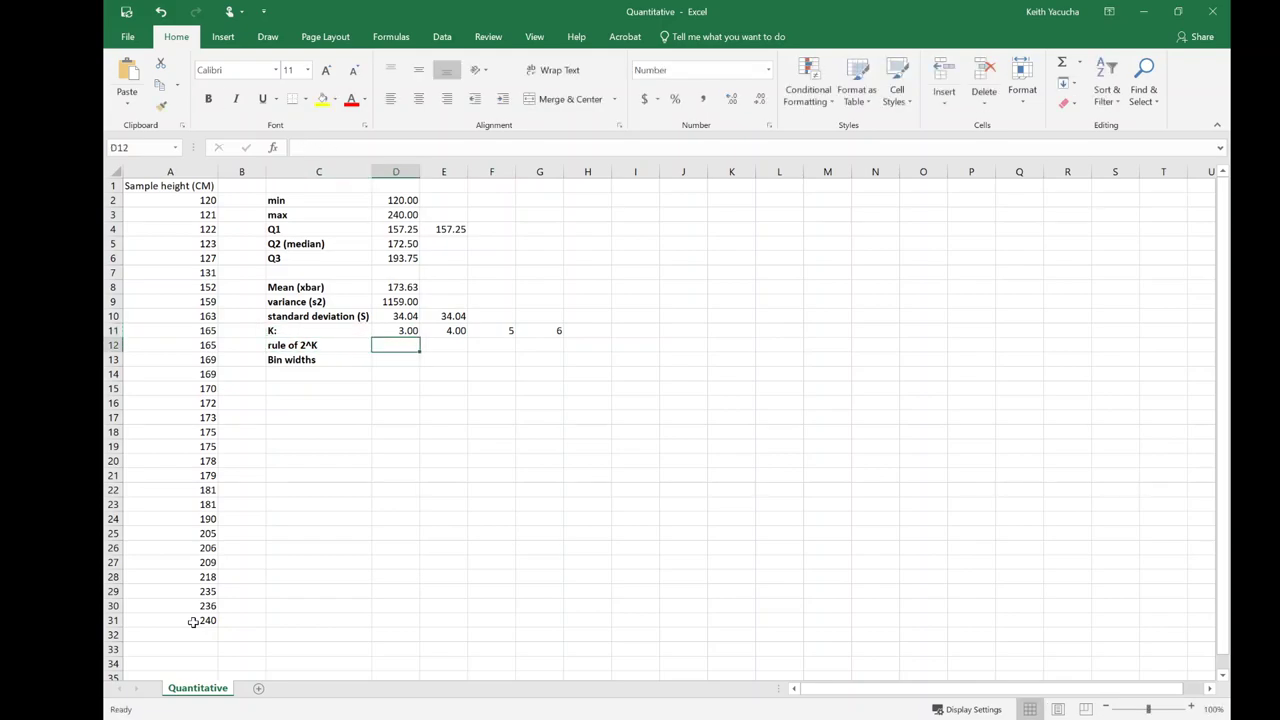
type("=2")
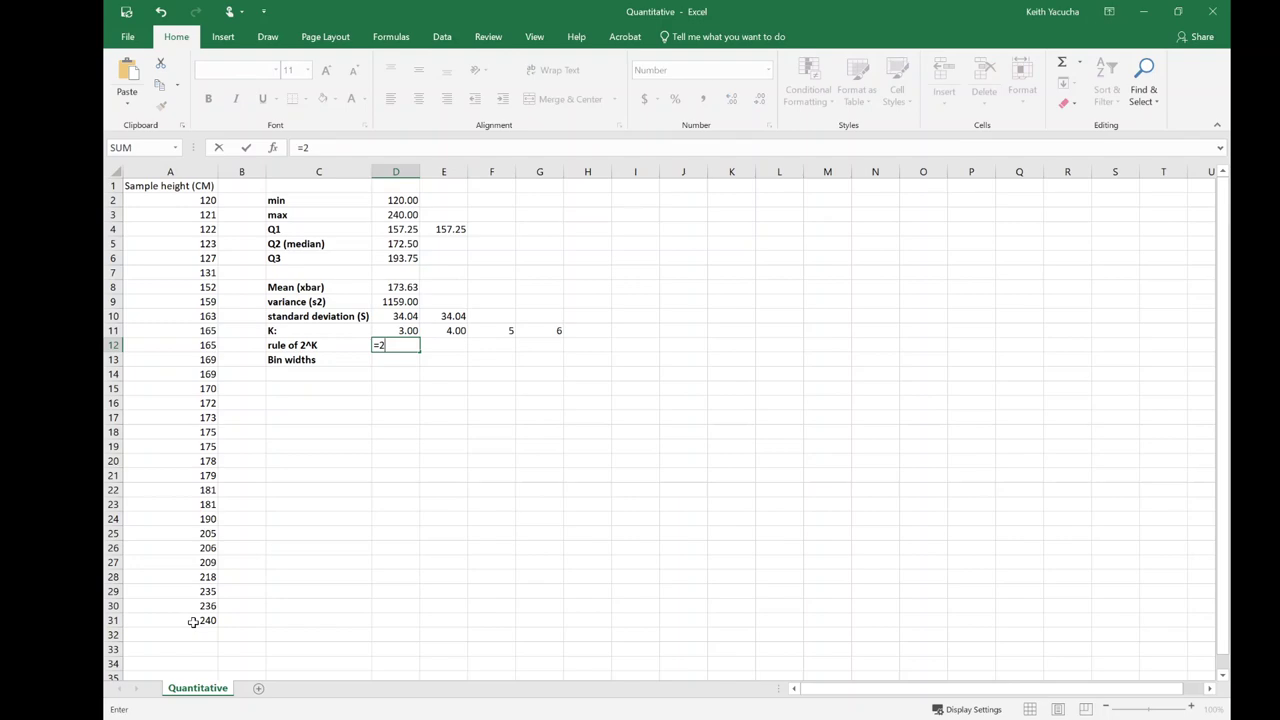
type("^")
key("Up")
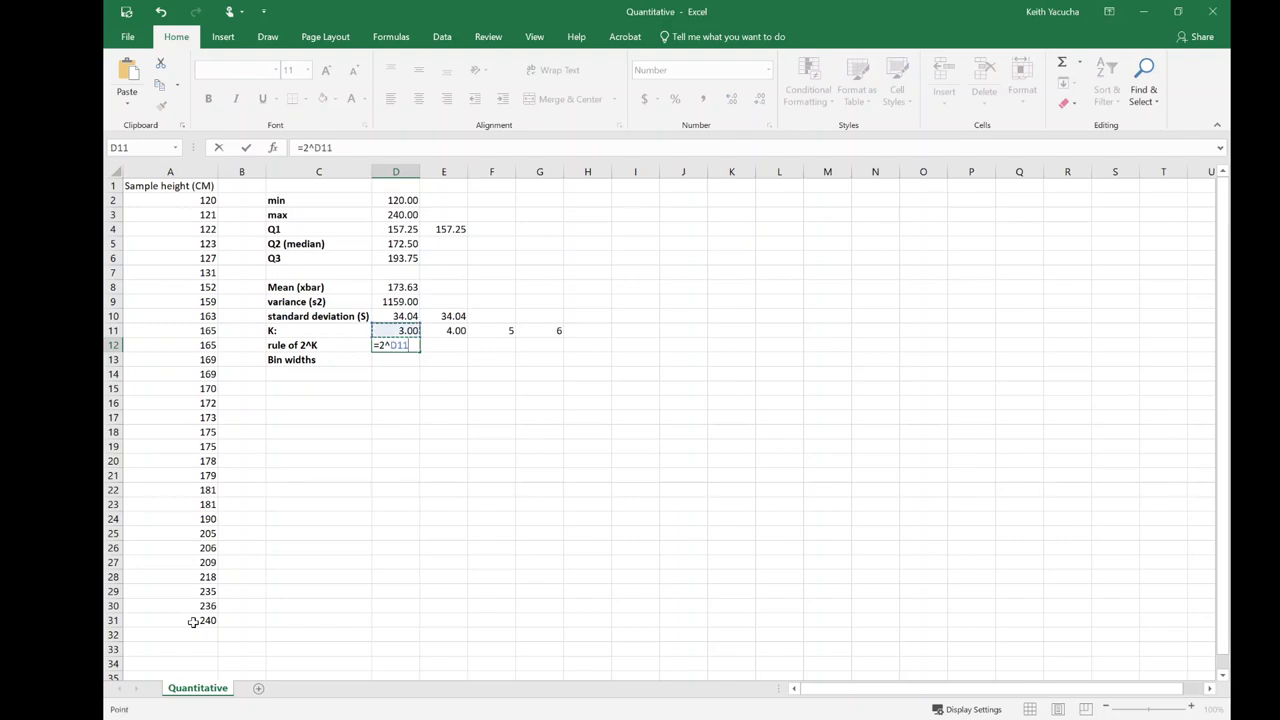
key("Return")
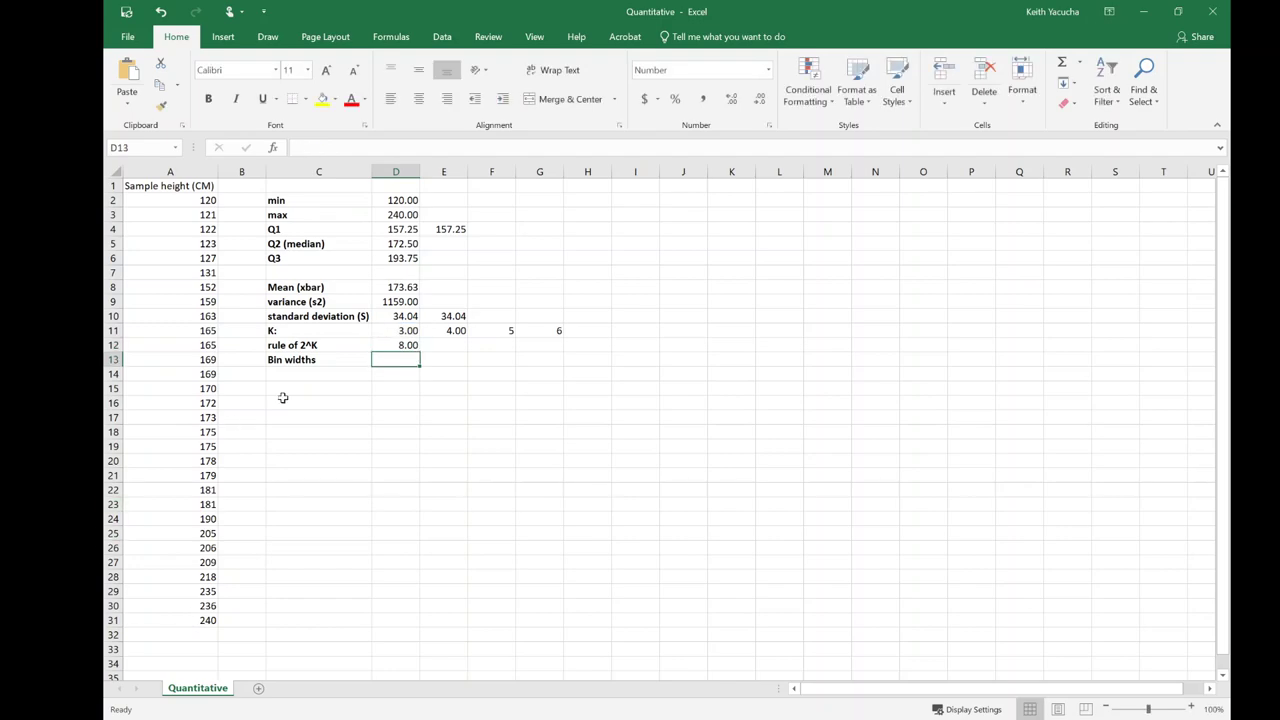
Step: Copy the 2^K formula from D12 across to E12:G12 for the remaining K values
left_click(397, 344)
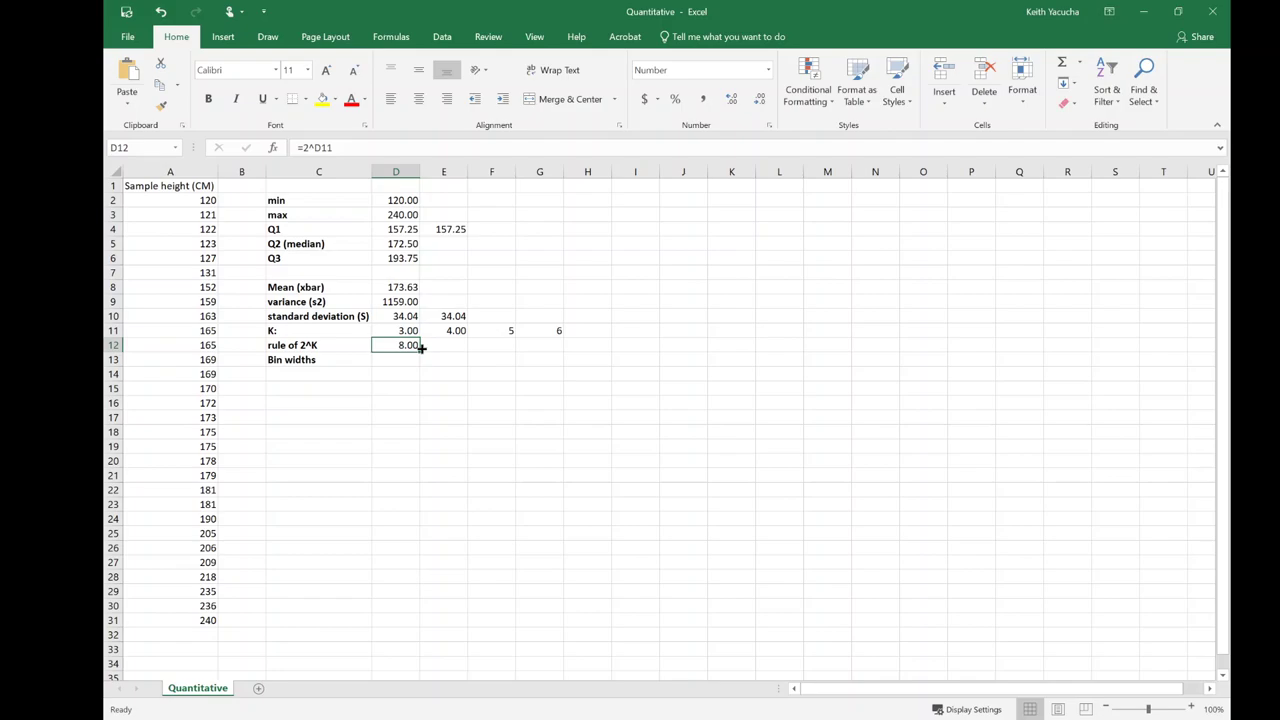
left_click_drag(420, 346, 560, 348)
left_click(525, 423)
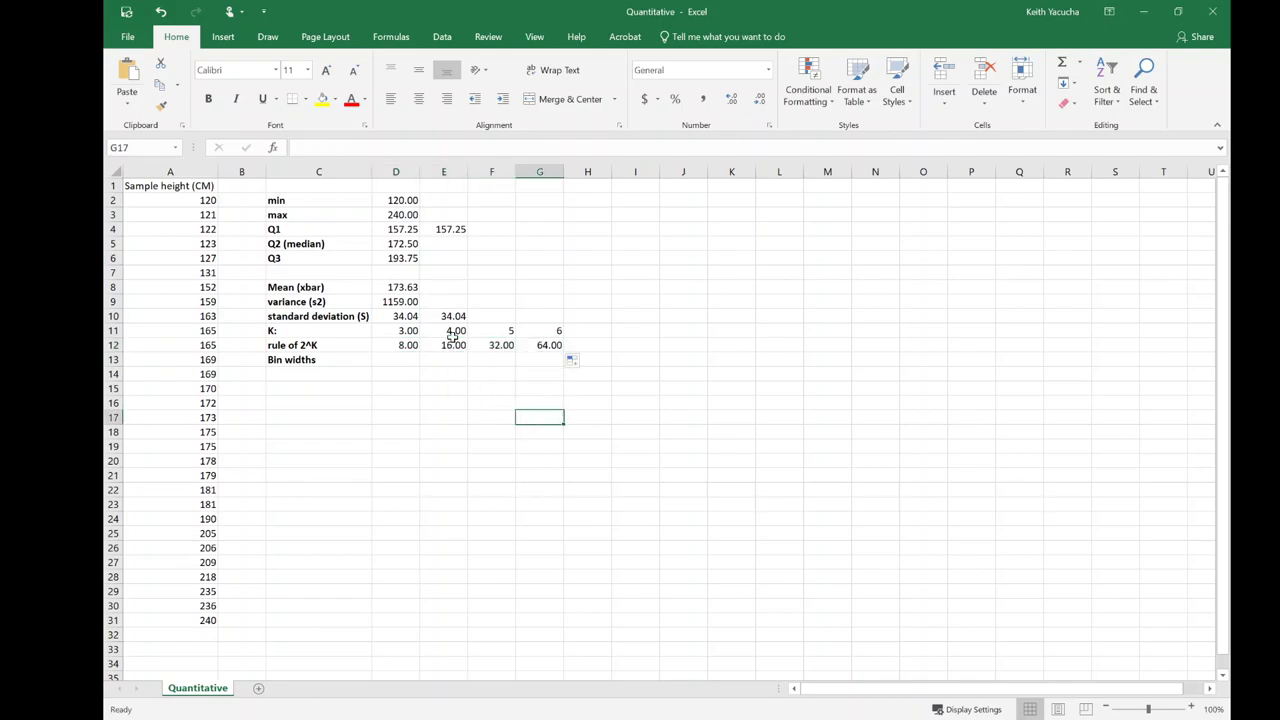
Step: Inspect the copied formulas in E12 and F12 to check which K cells they reference
left_click(452, 344)
double_click(458, 345)
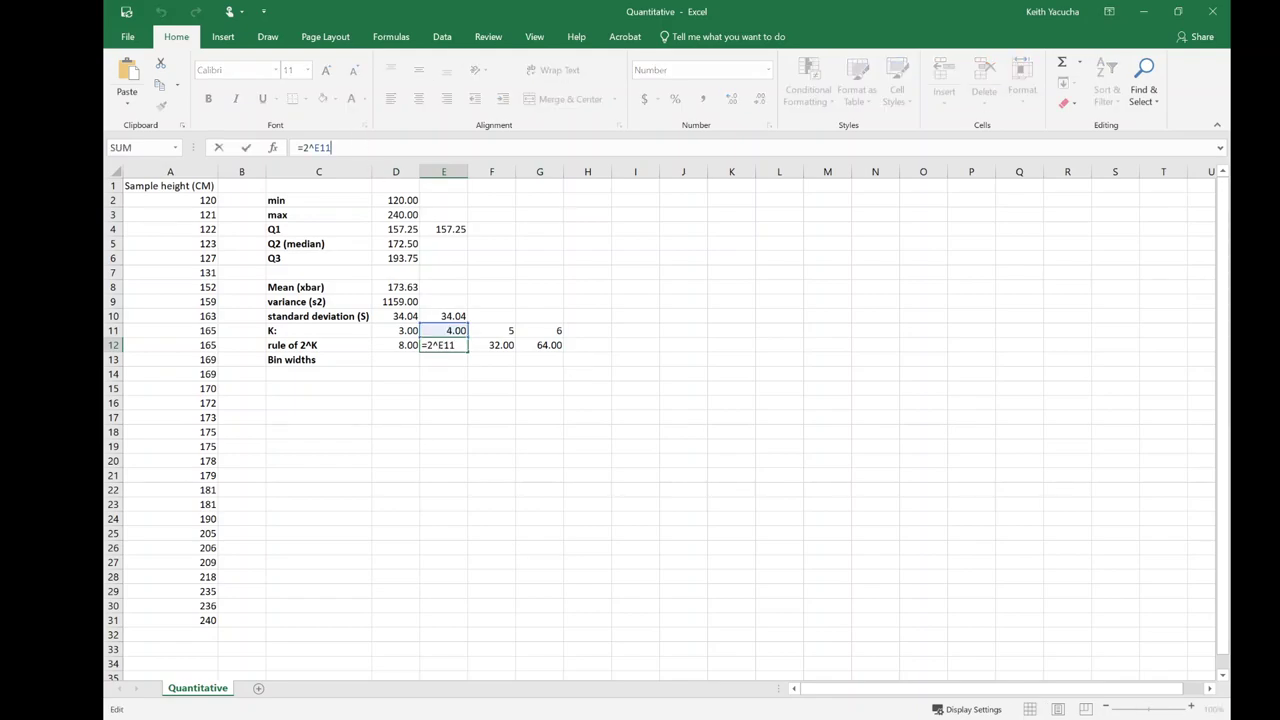
double_click(491, 345)
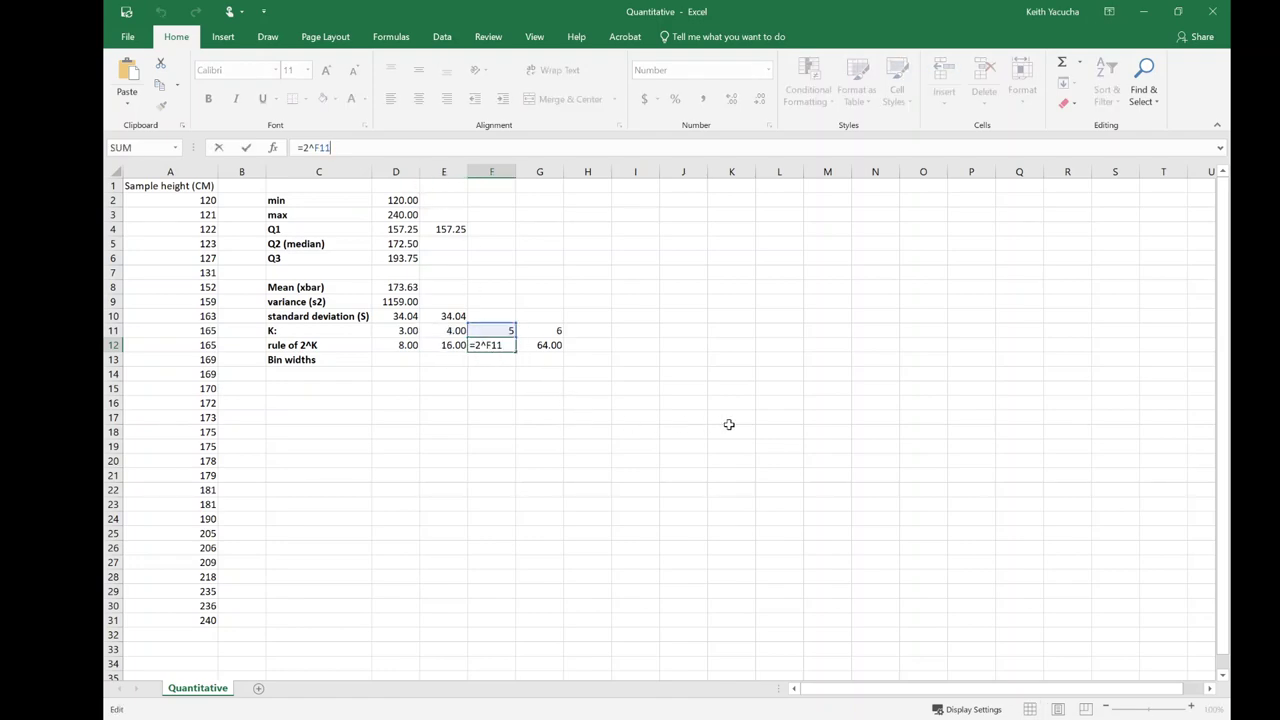
key("Return")
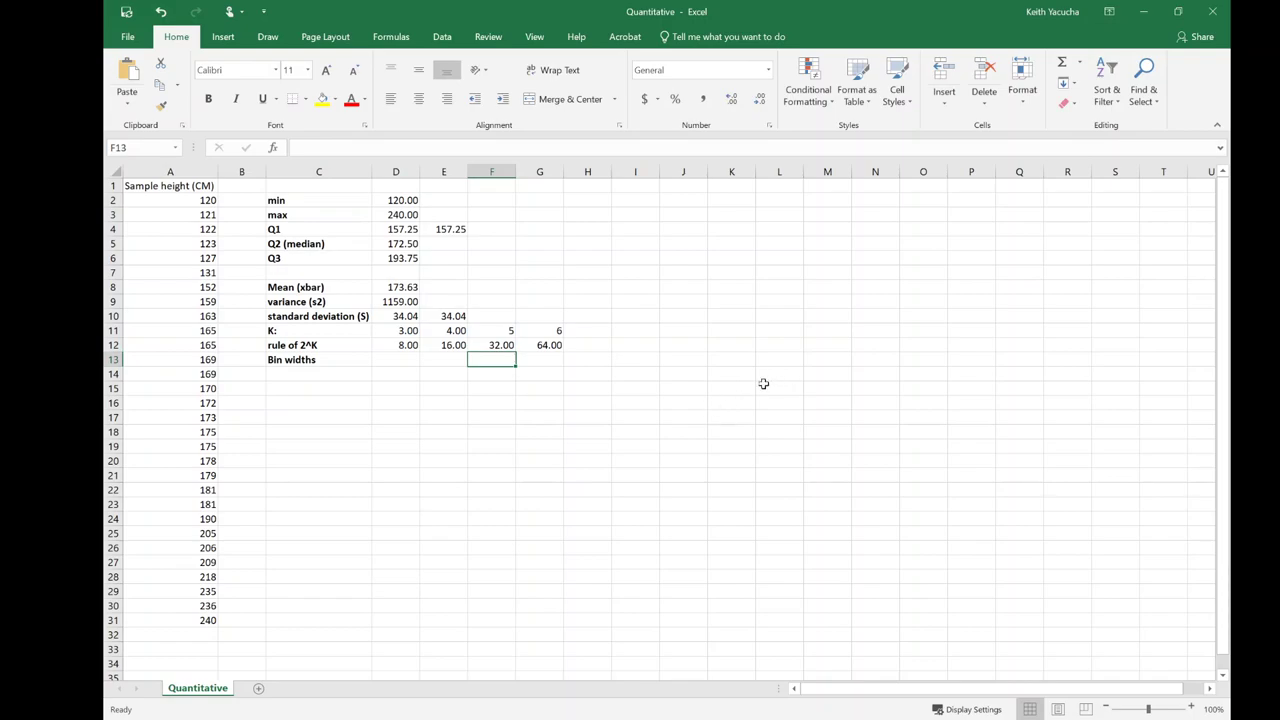
Step: Check the count of heights in A2:A31 against F12, and highlight the K value in F11 with yellow fill
left_click_drag(163, 200, 211, 621)
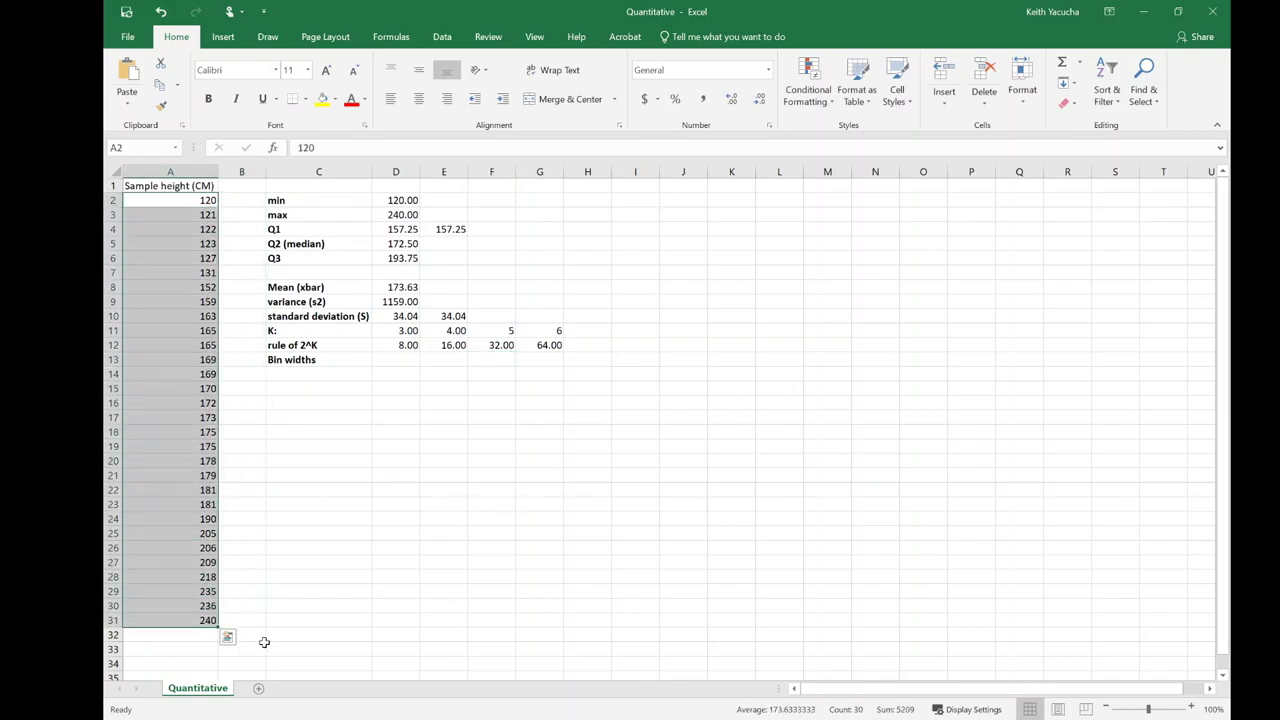
left_click(503, 347)
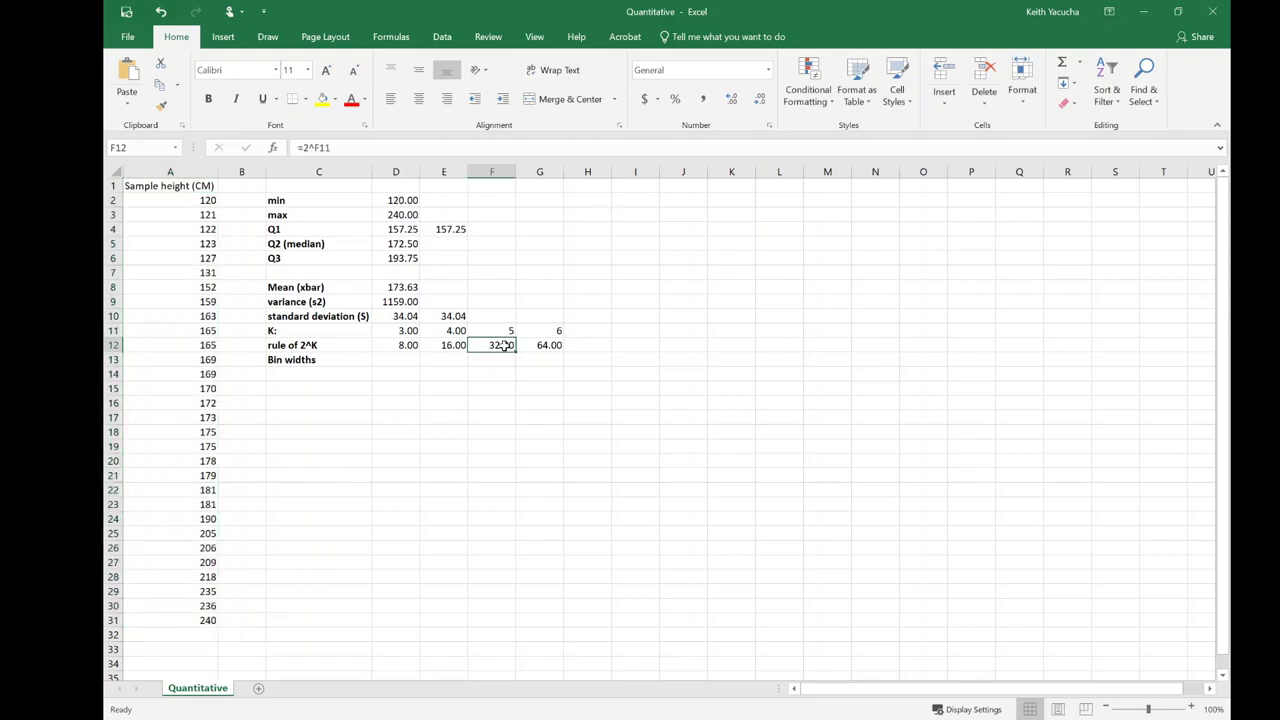
left_click(503, 331)
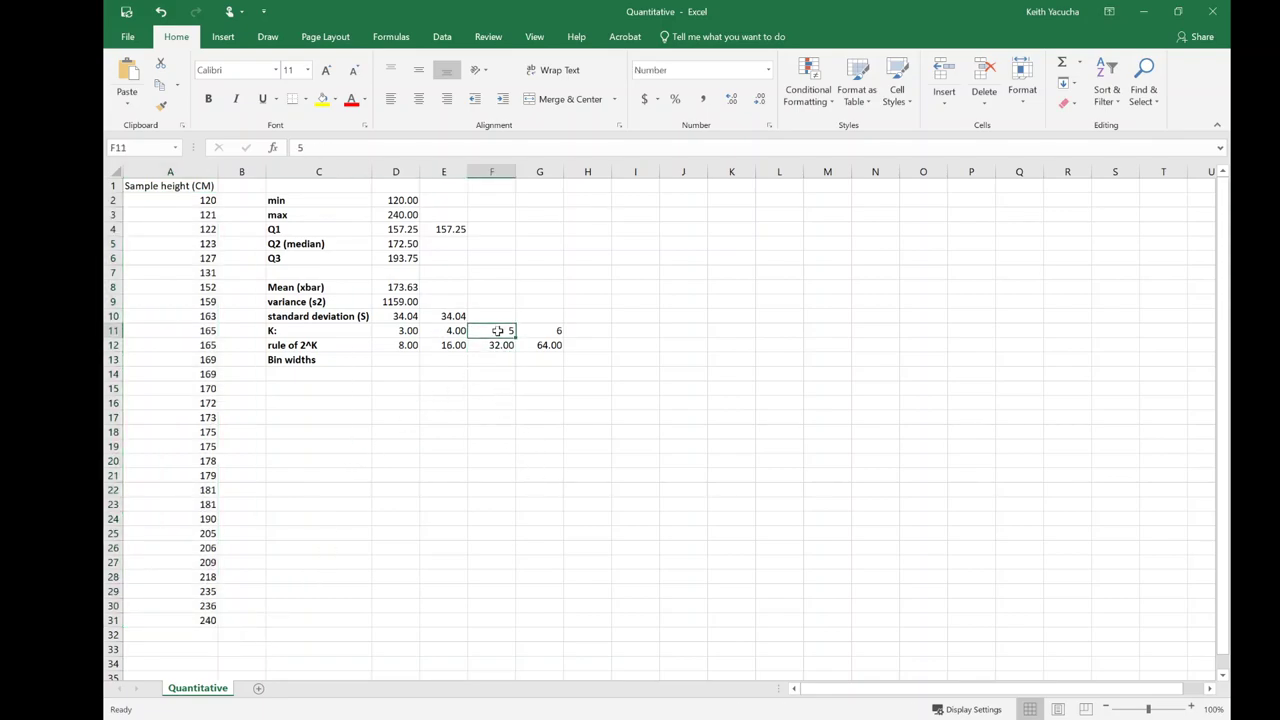
left_click(322, 98)
left_click(636, 460)
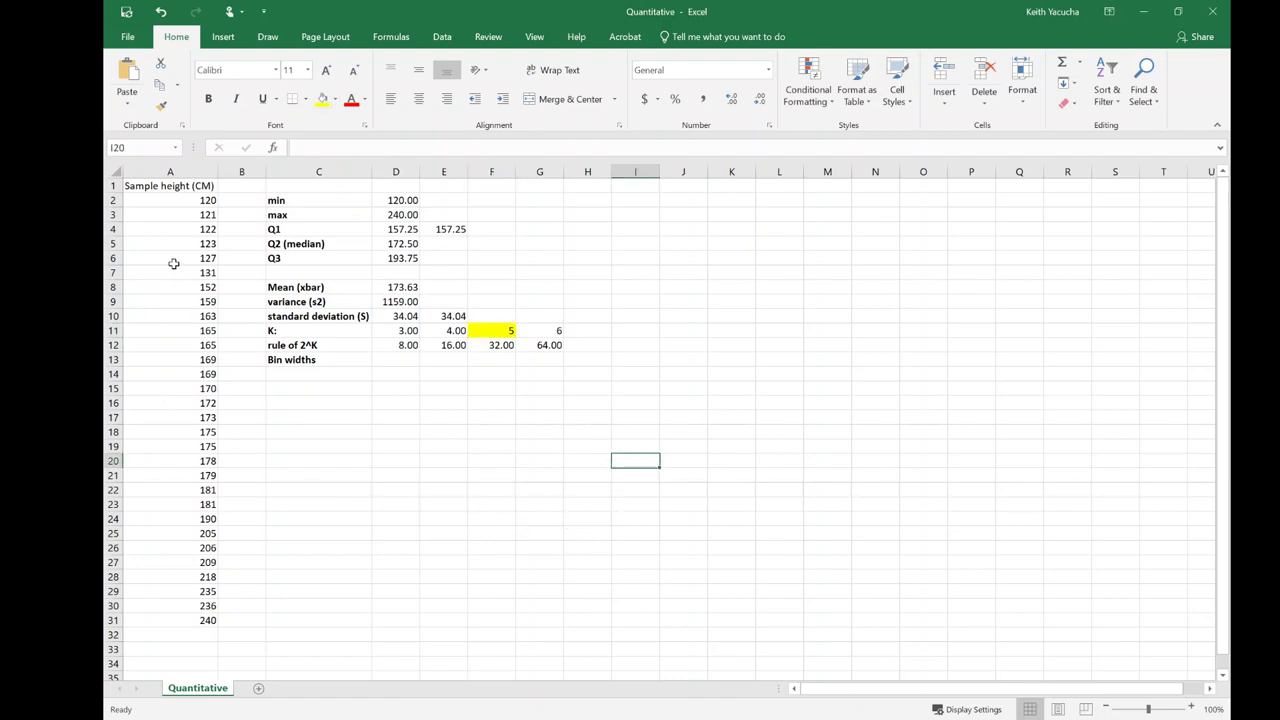
Step: Review the height data in A2:A31 and enter the label "sample size (n)" in C15
left_click_drag(174, 201, 198, 621)
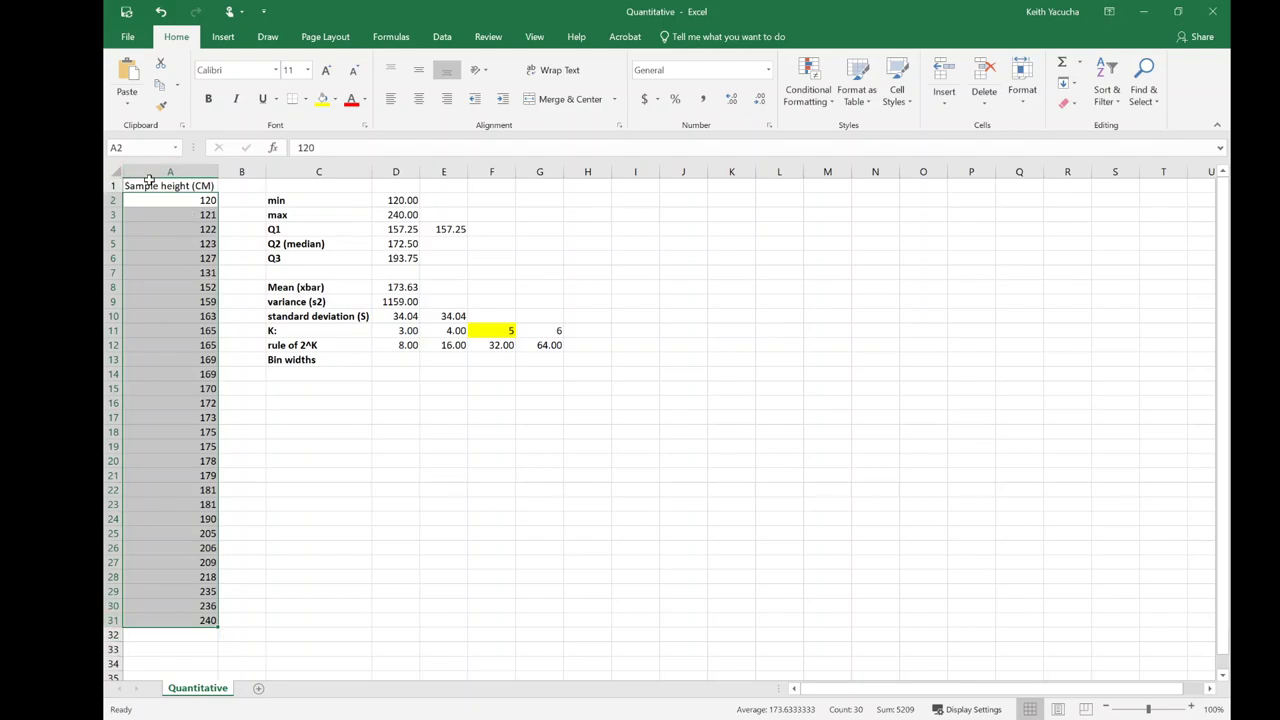
left_click(314, 390)
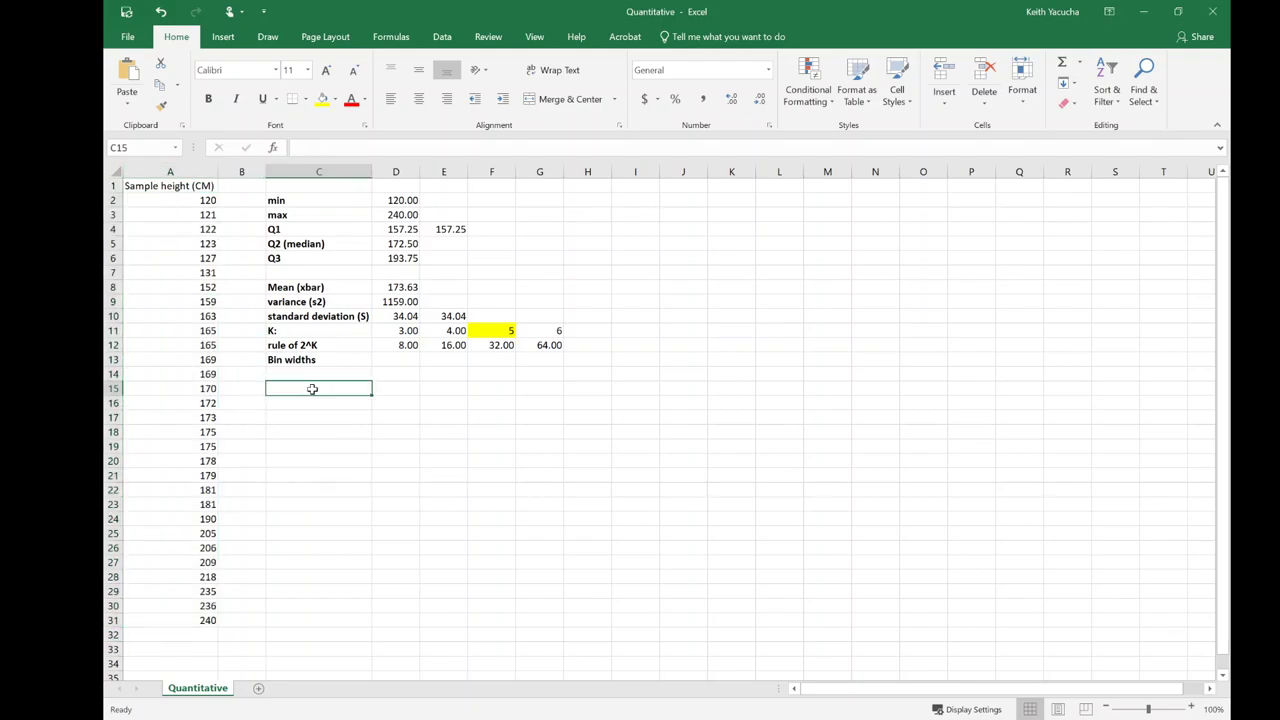
type("sample size (n)")
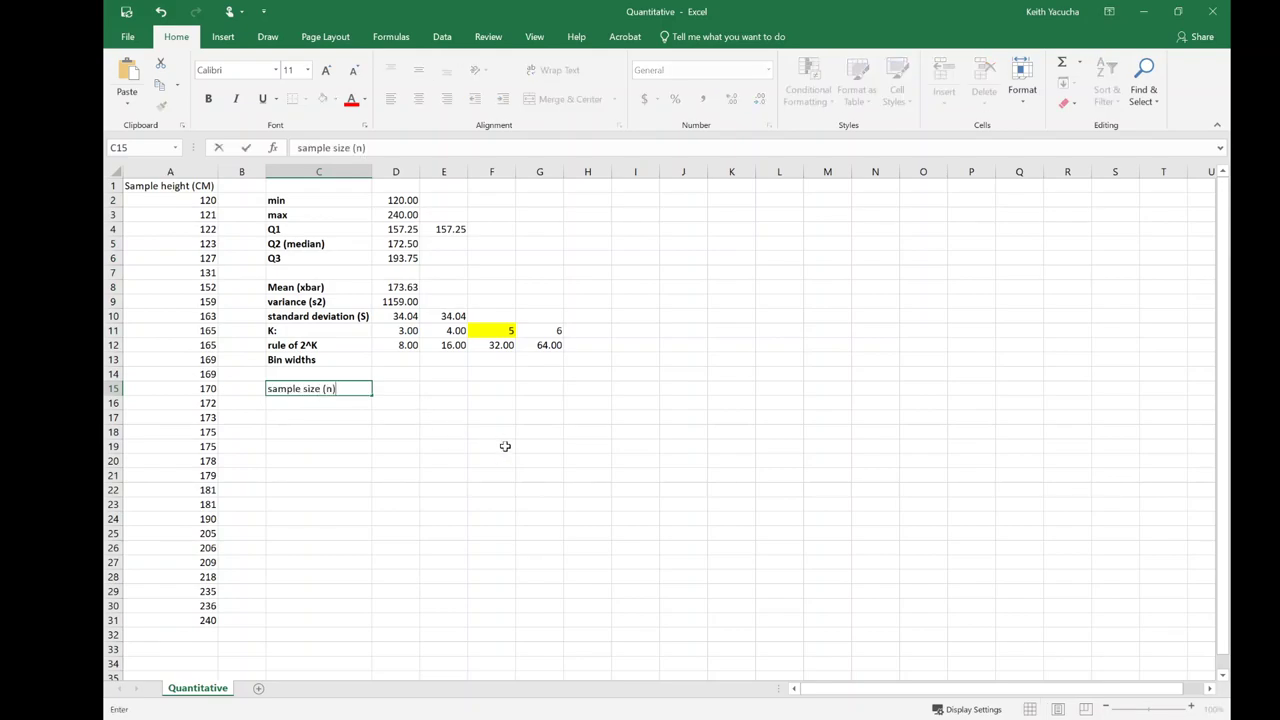
key("Tab")
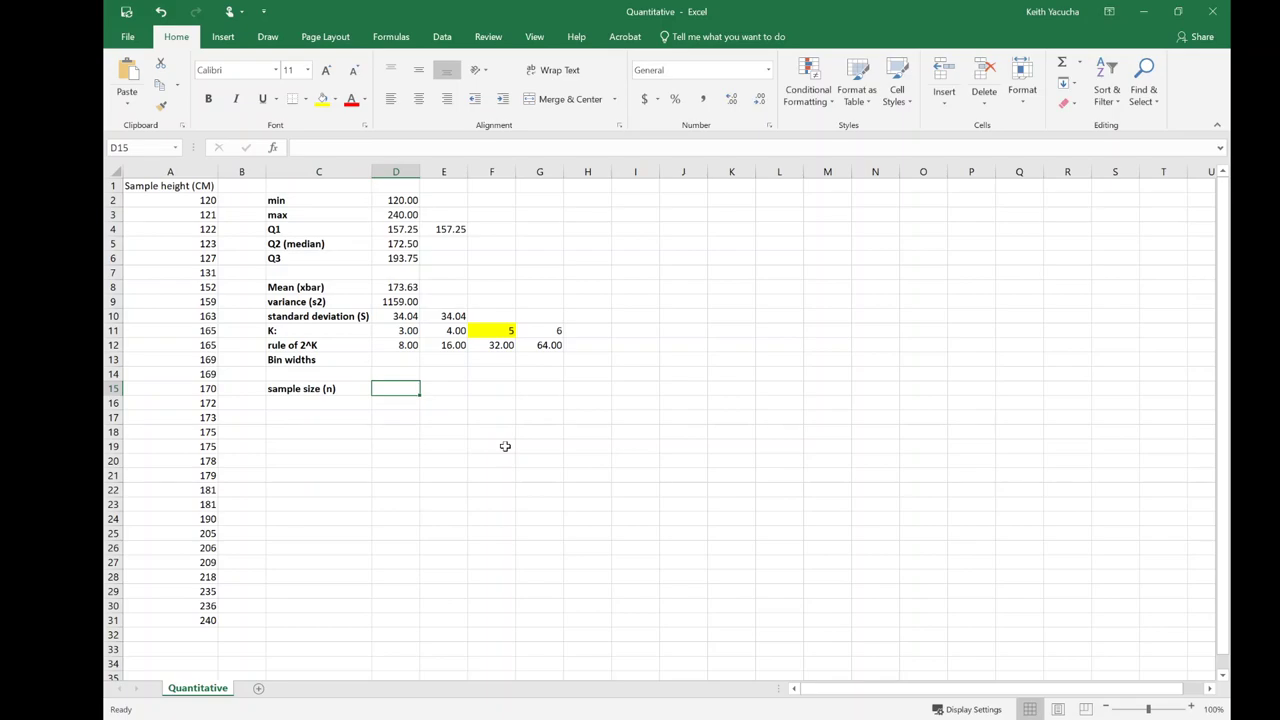
Step: Calculate the sample size in D15 with =COUNT(A2:A31)
type("=coun")
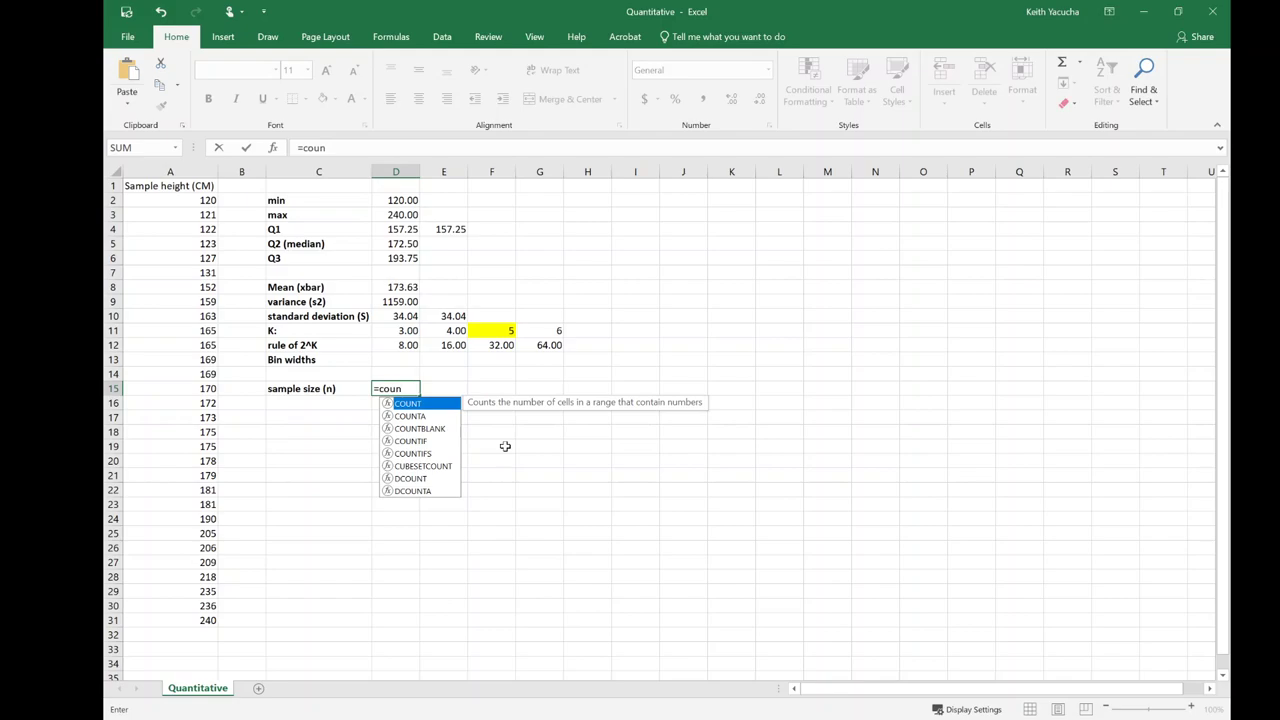
key("Tab")
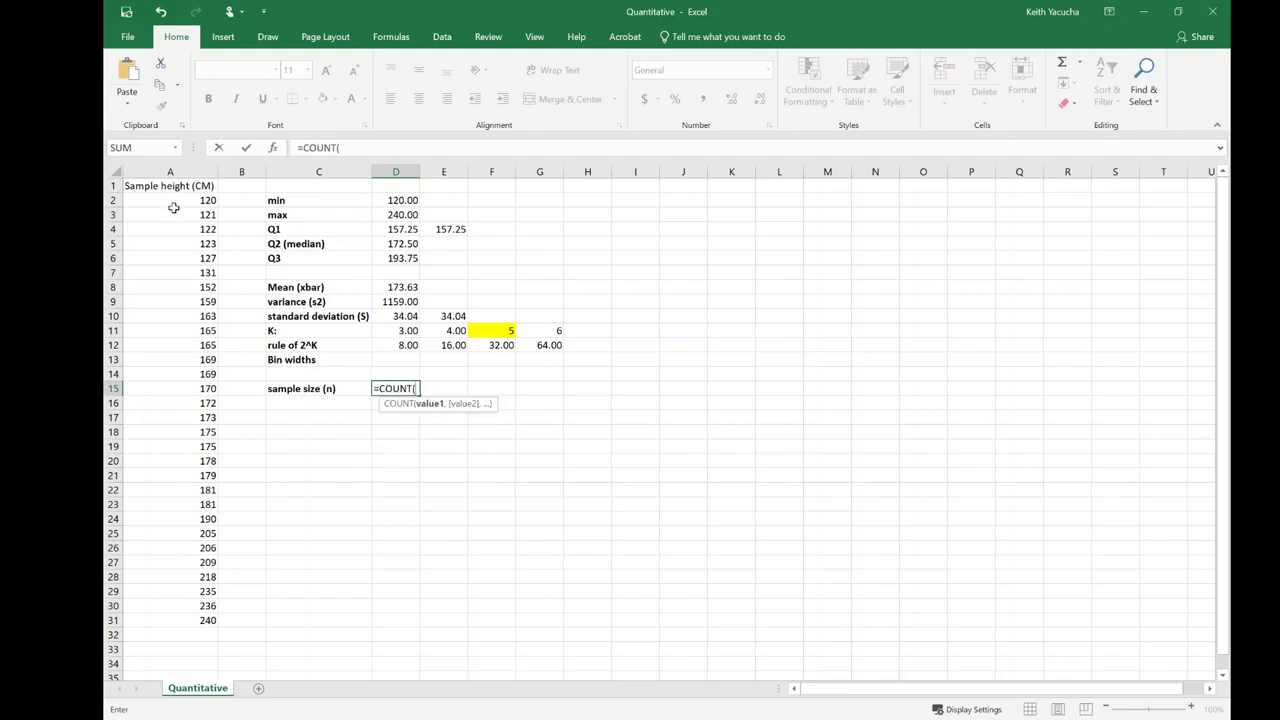
left_click_drag(174, 321, 194, 620)
type(")")
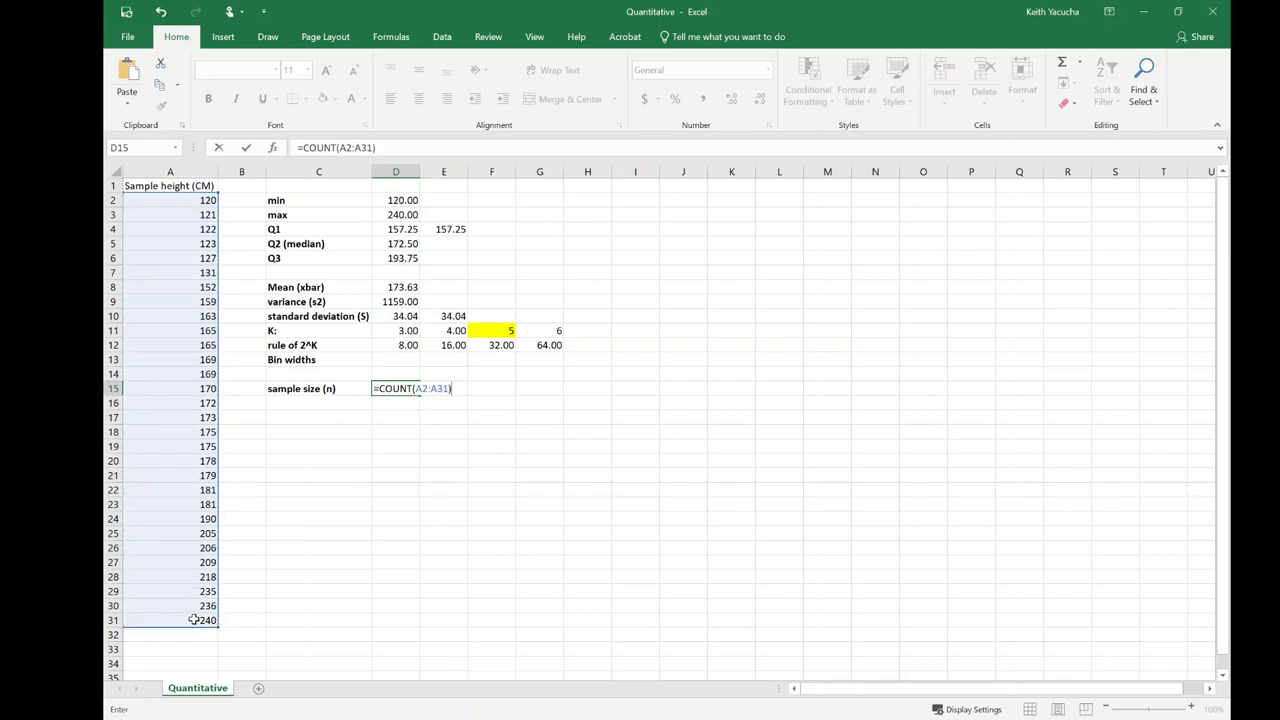
key("Return")
Step: Compare the sample size in D15 with the 2^K values in D12, E12 and F12
key("Up")
key("Right")
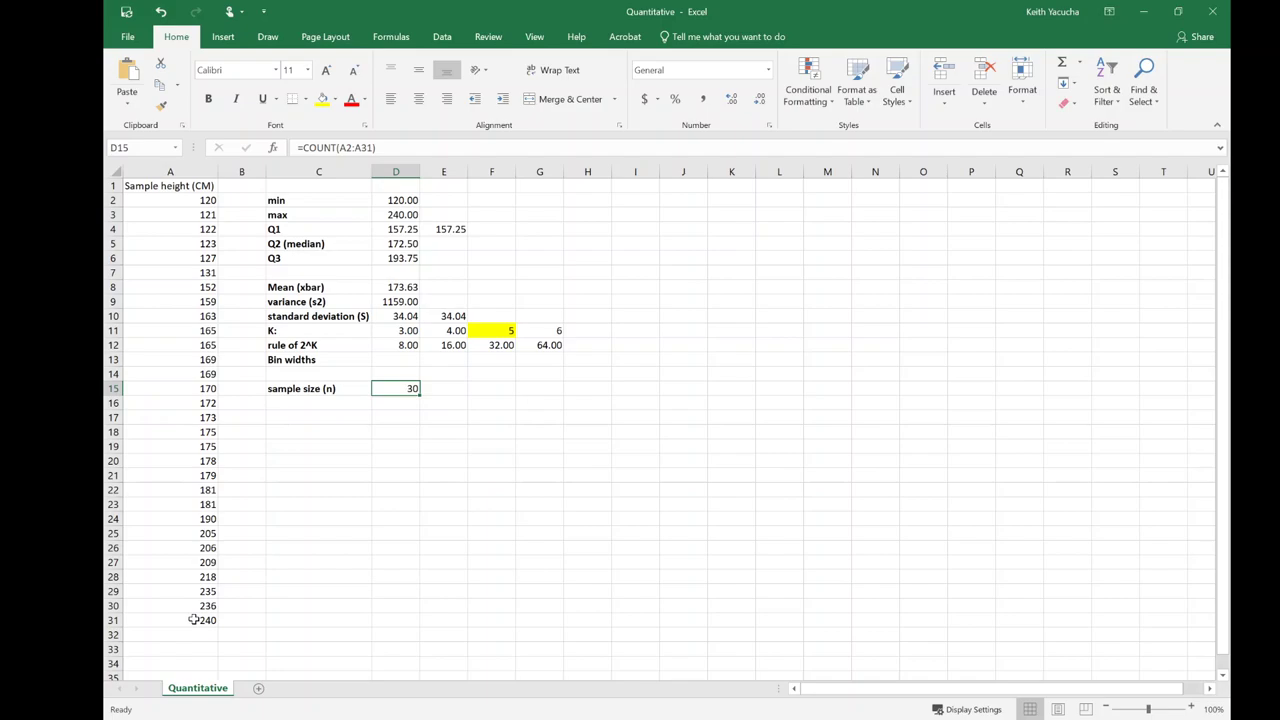
key("Up")
key("Up")
key("Up")
key("Left")
key("Right")
key("Right")
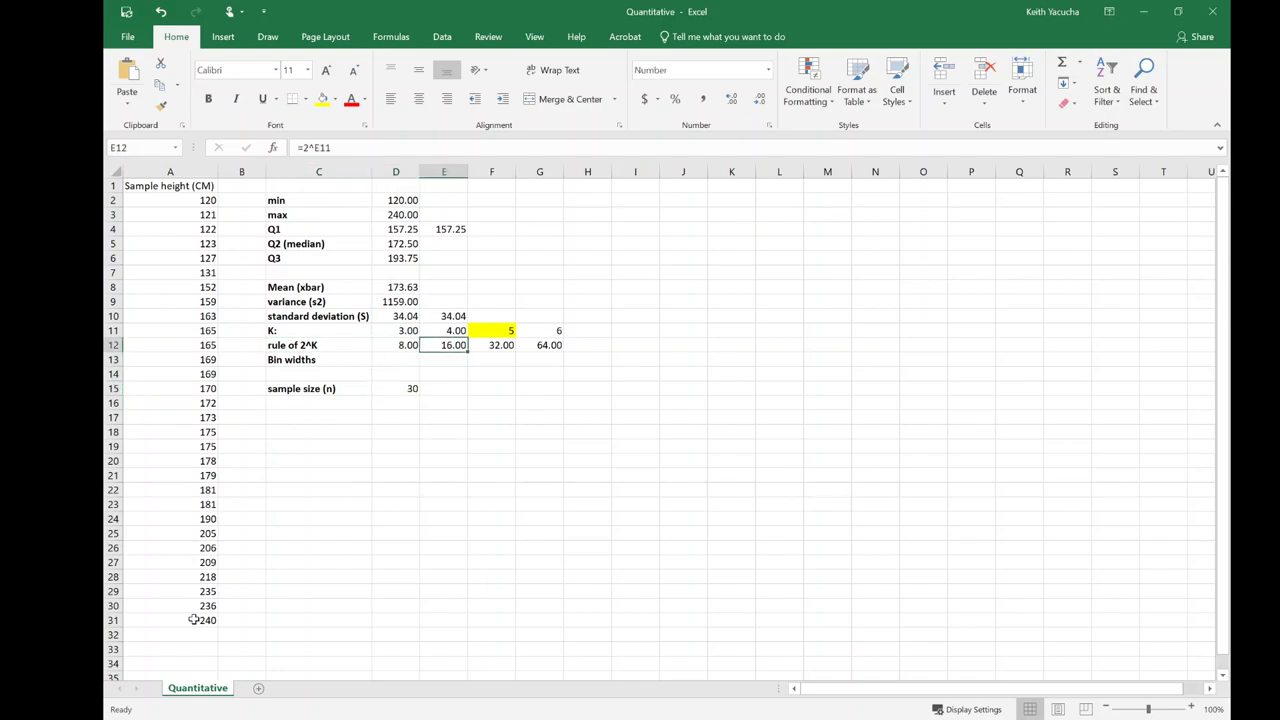
key("Right")
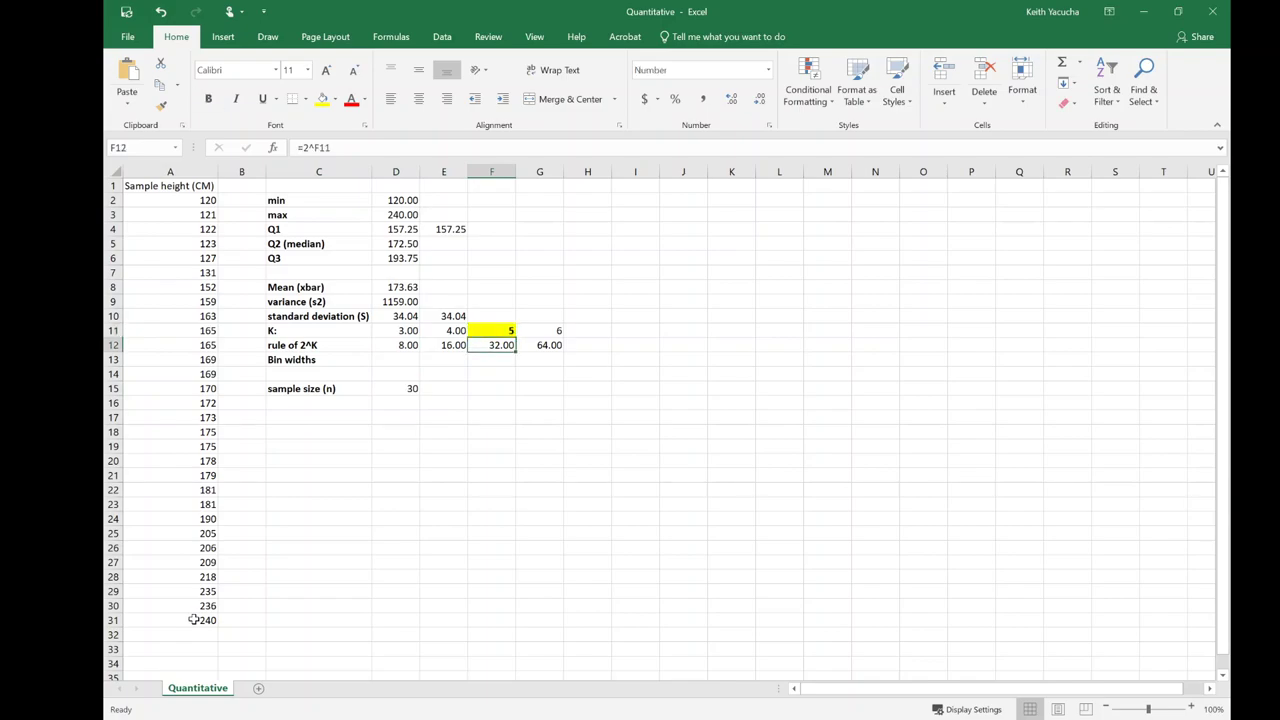
Step: Calculate the bin width in D13 with =(D3-D2)/F11
key("Down")
key("Left")
key("Left")
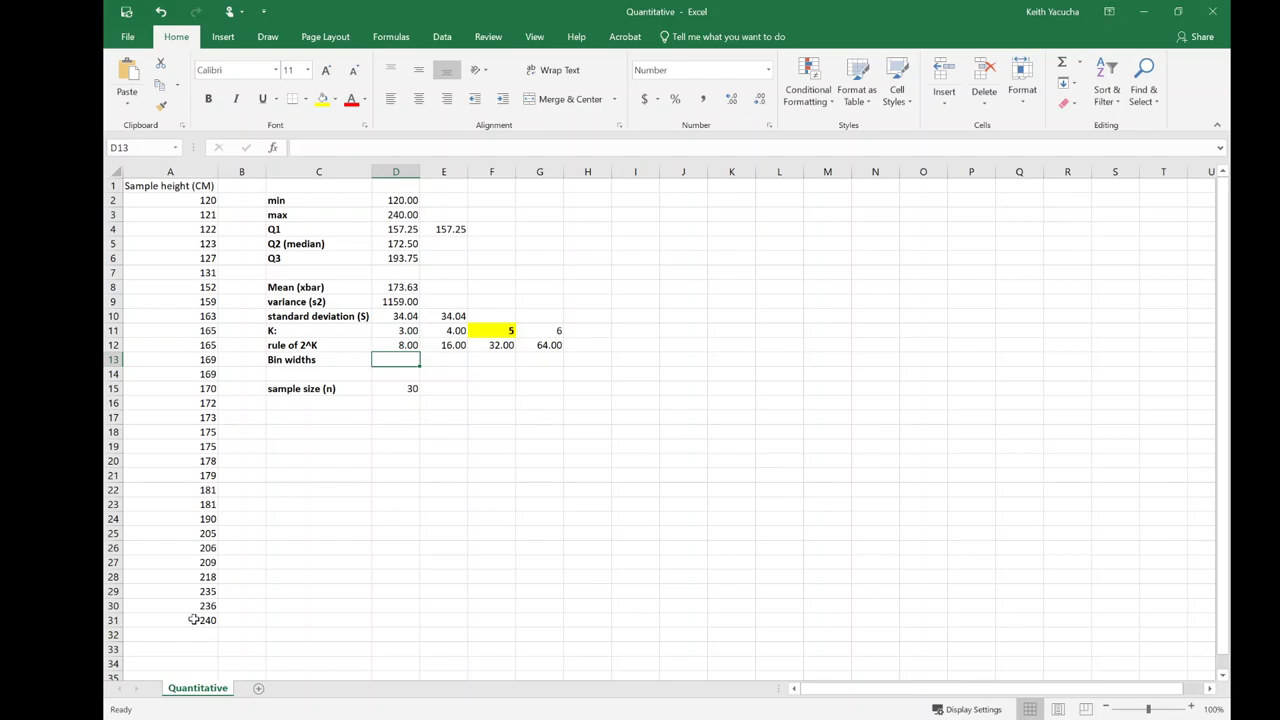
type("=(")
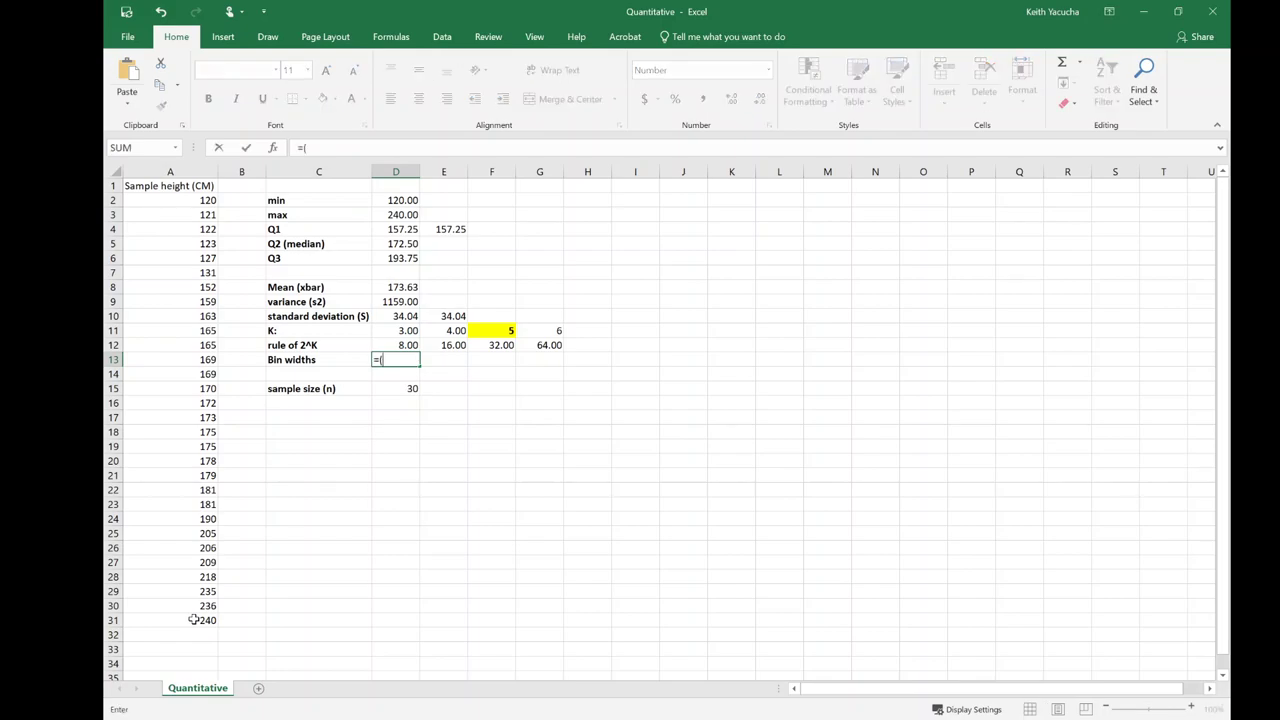
left_click(384, 216)
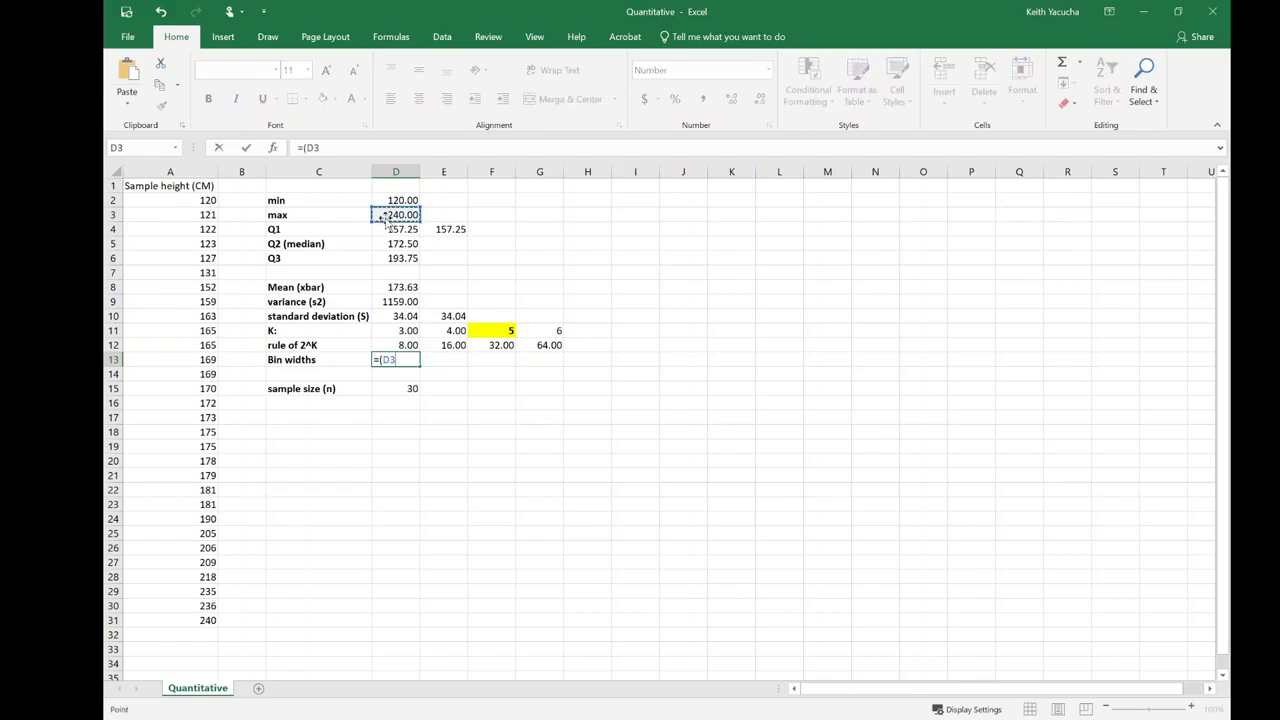
type("-")
left_click(390, 200)
type(")/")
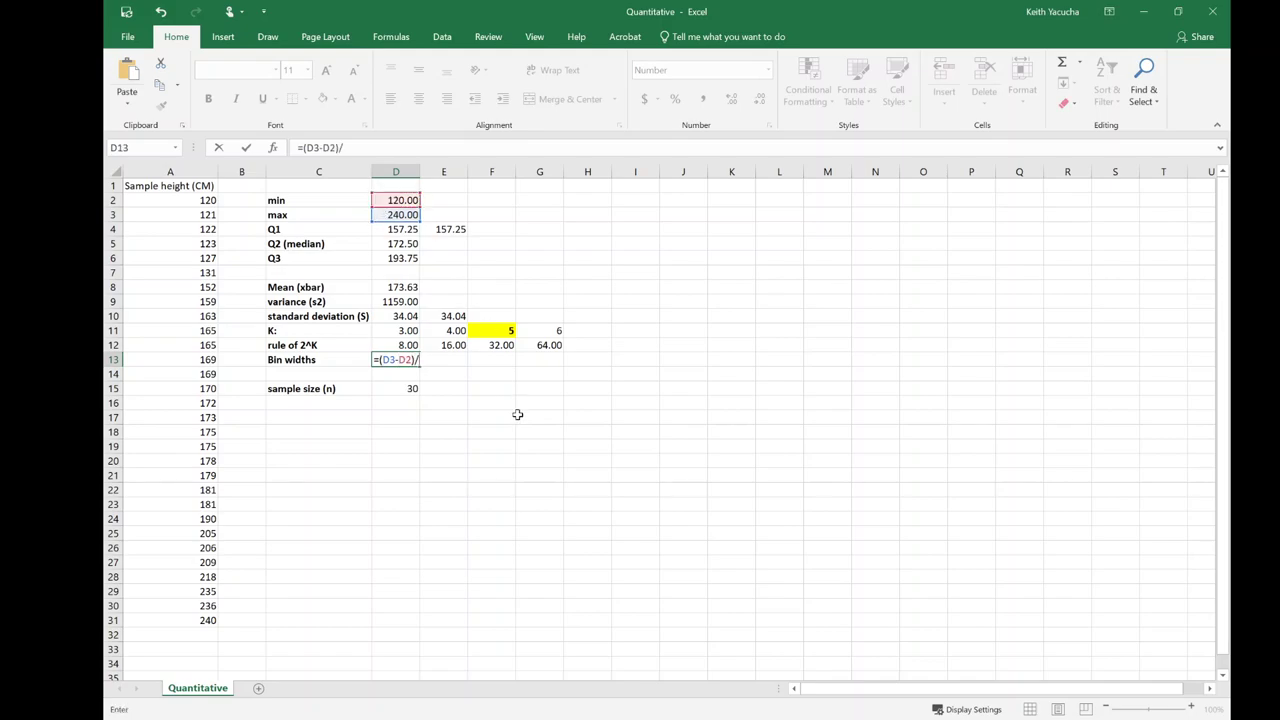
left_click(506, 330)
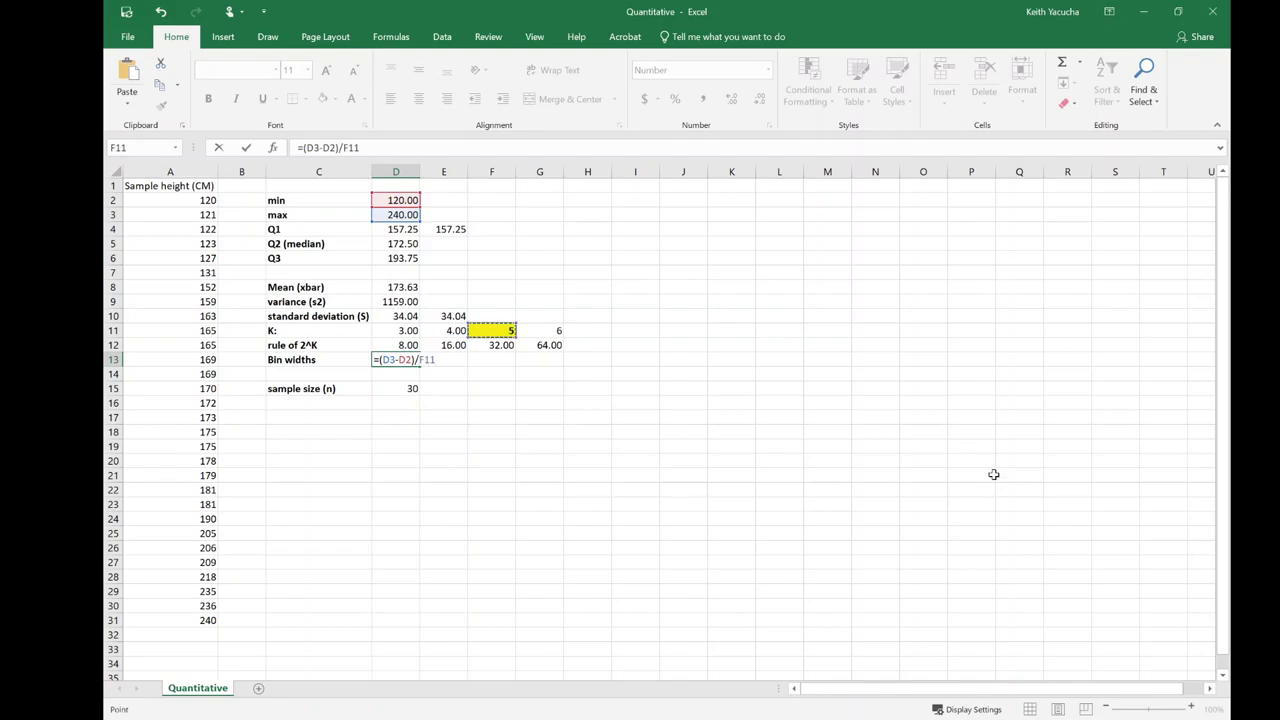
key("Return")
key("Up")
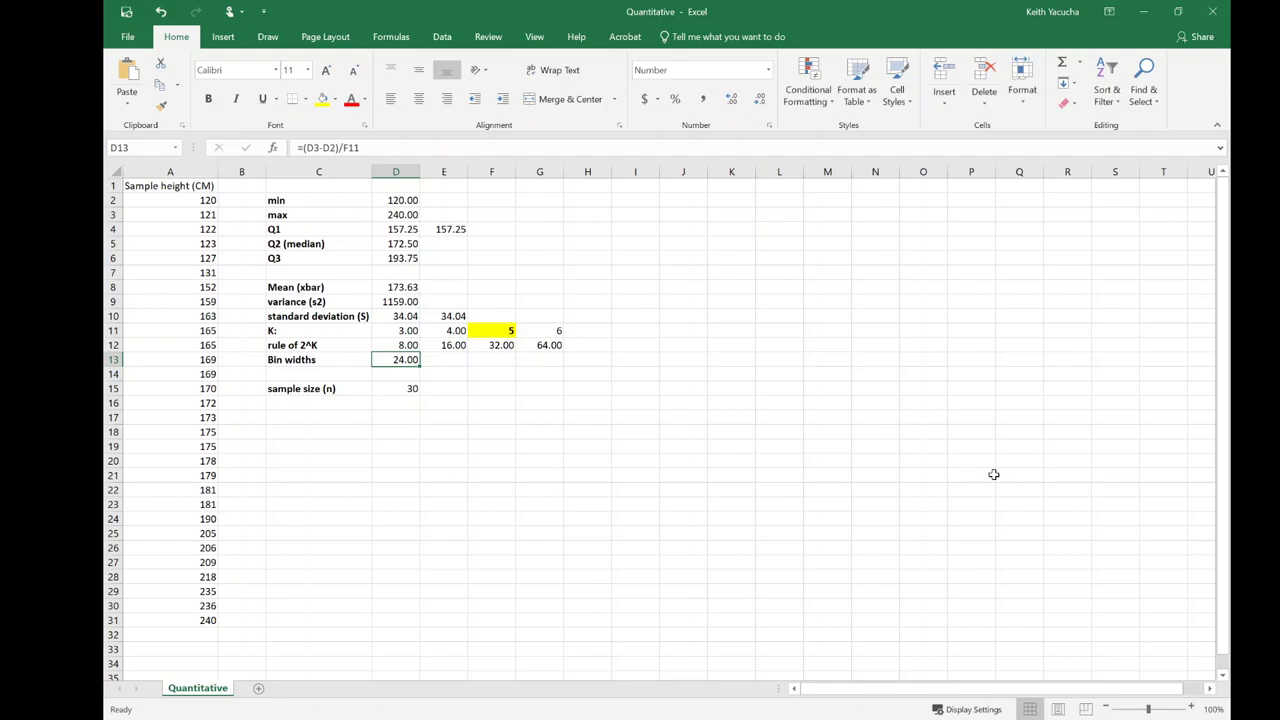
Step: Enter the rounded-up bin width 25 in E13 and emphasise it with bold text and yellow fill
key("Right")
type("25")
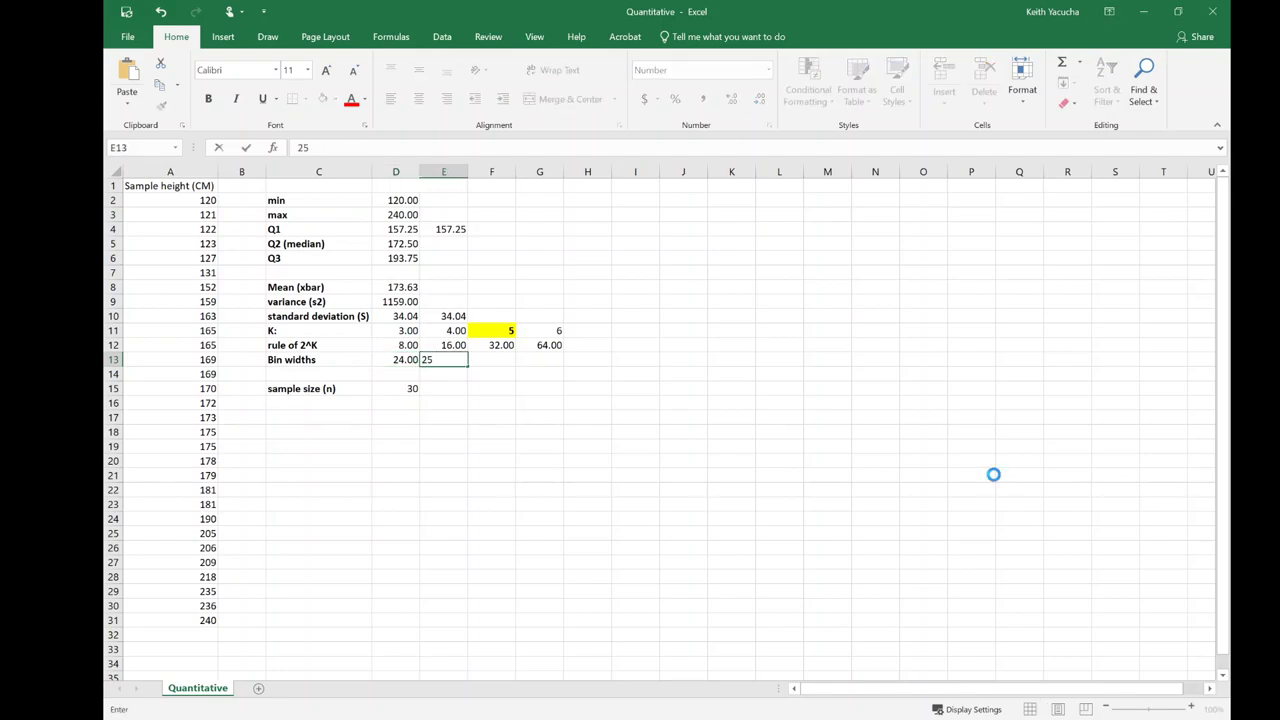
key("Up")
key("Down")
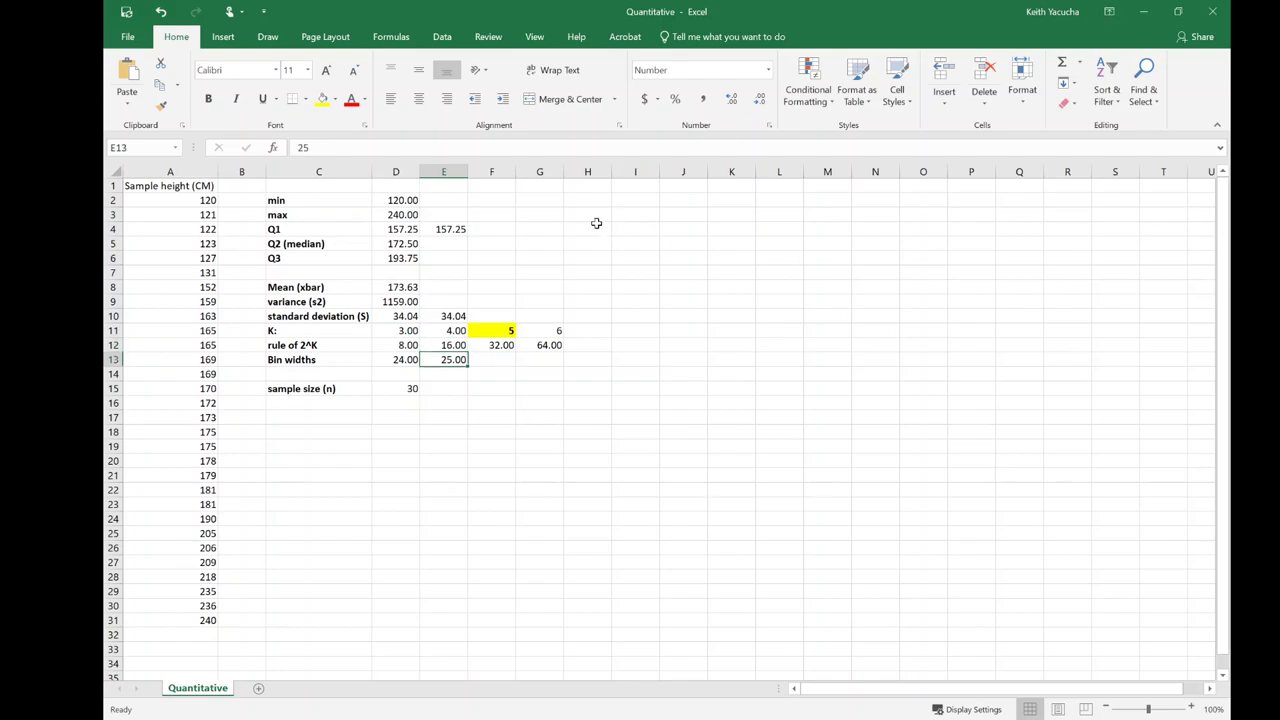
left_click(324, 100)
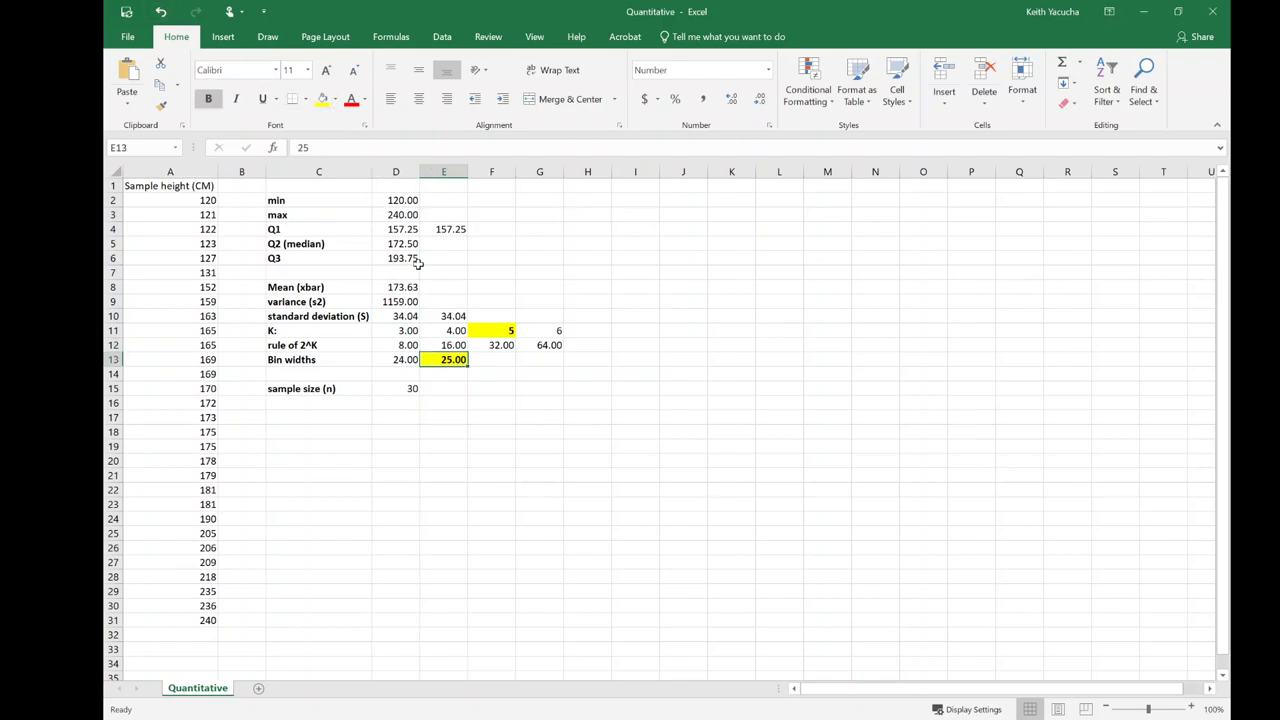
left_click(478, 368)
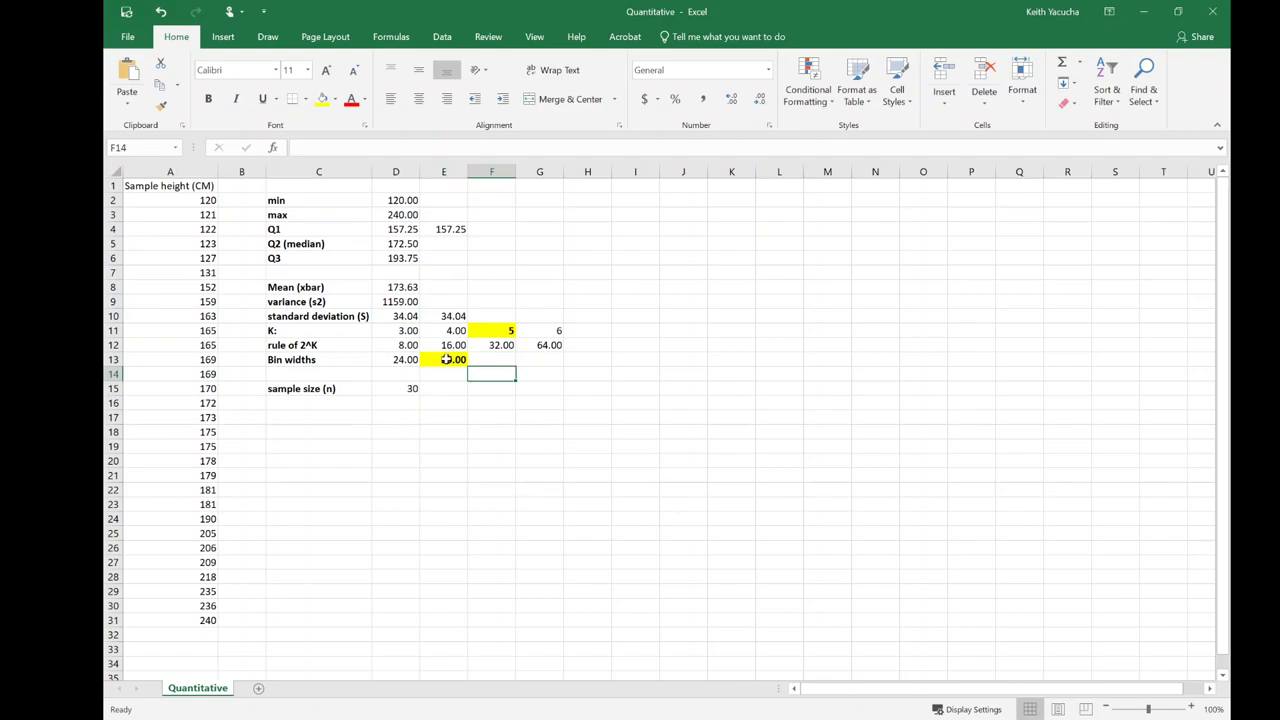
left_click(485, 470)
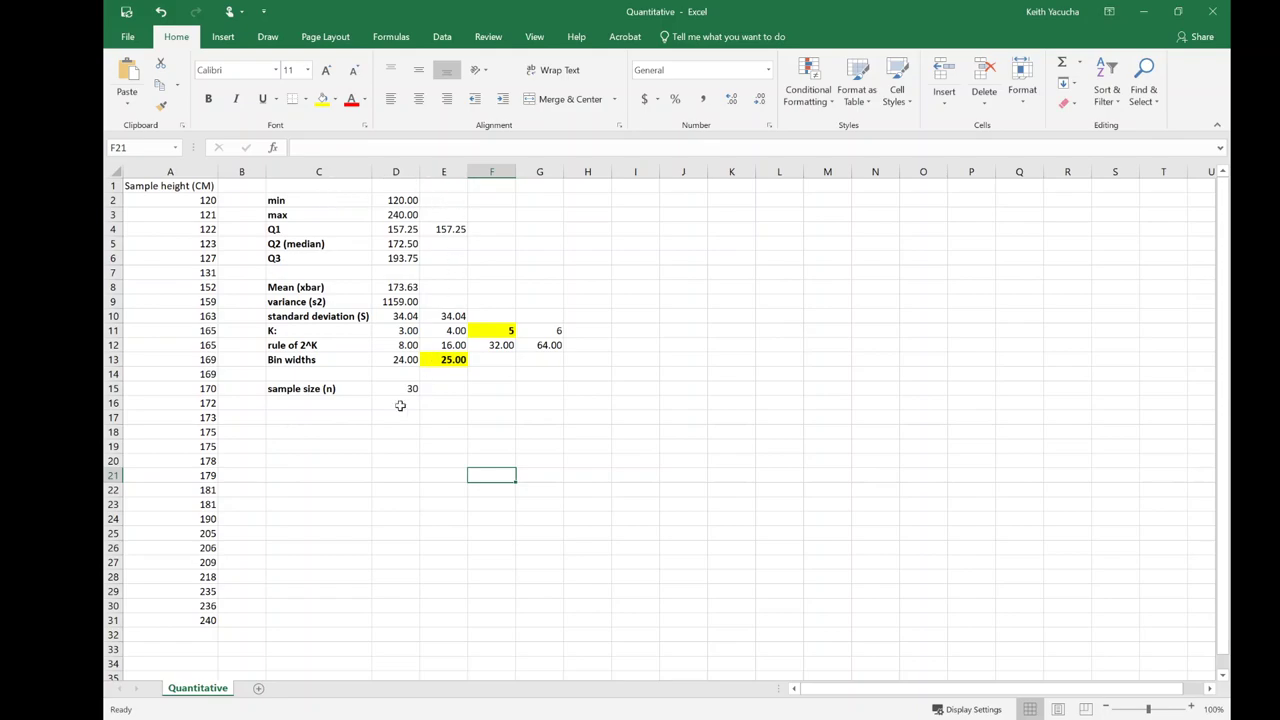
Step: Enter the label "Skewness" in C17 and start a formula in D17
left_click(300, 418)
type("Sk")
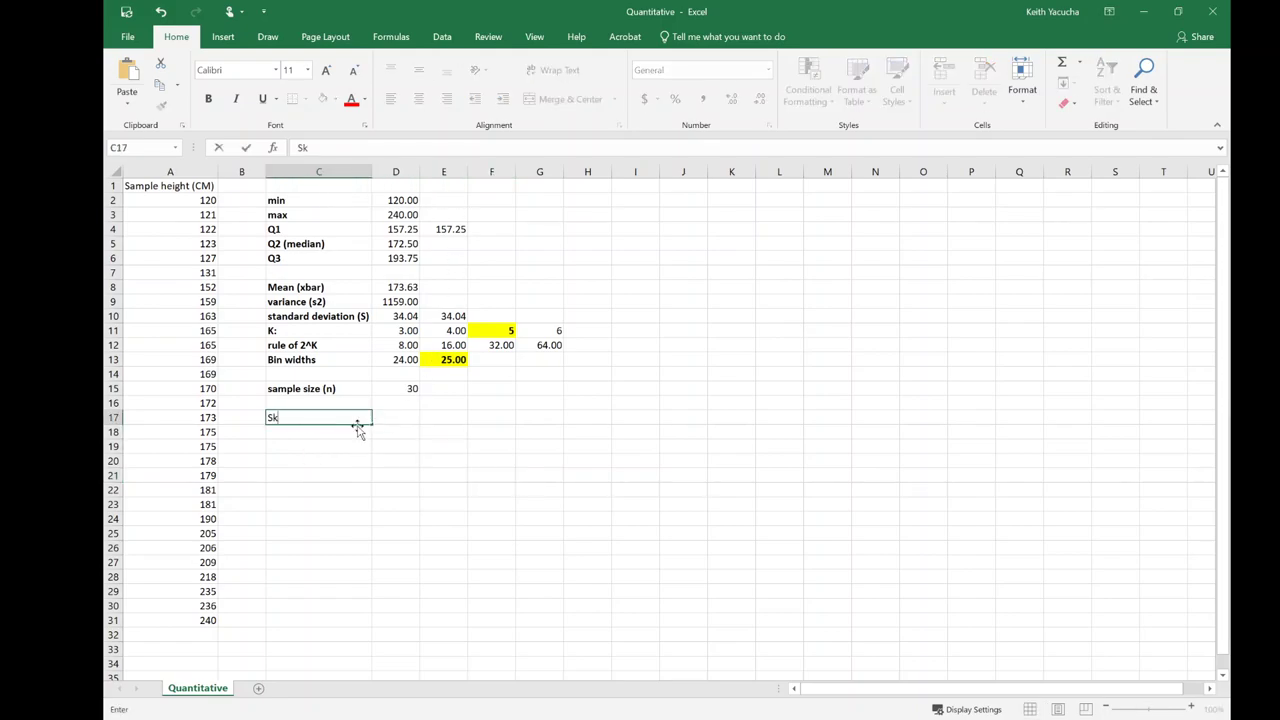
type("ewness")
key("Tab")
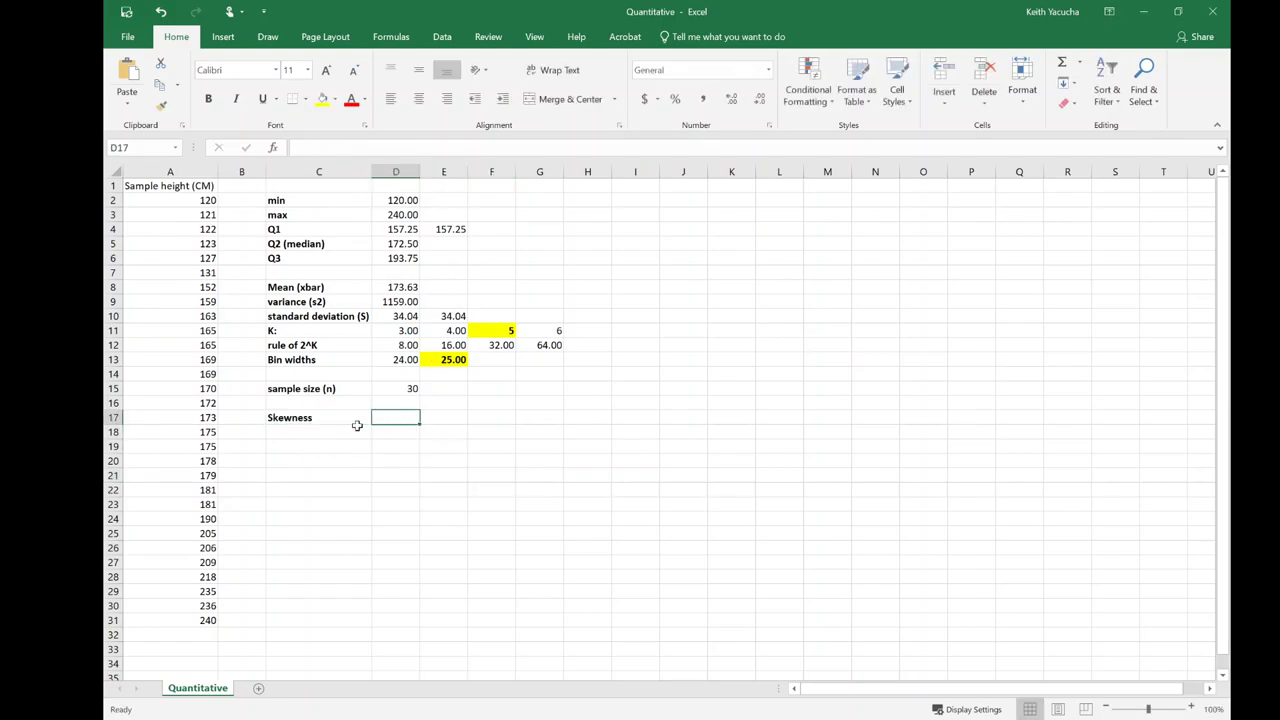
type("=")
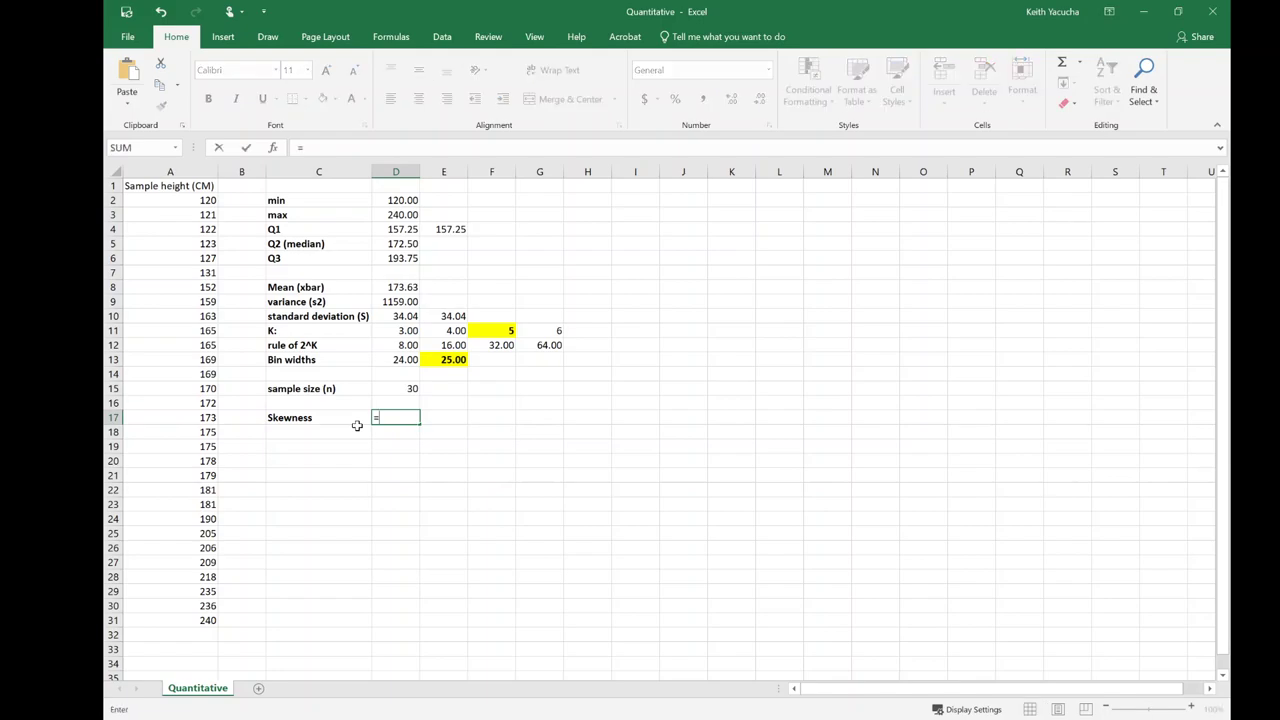
type("sk")
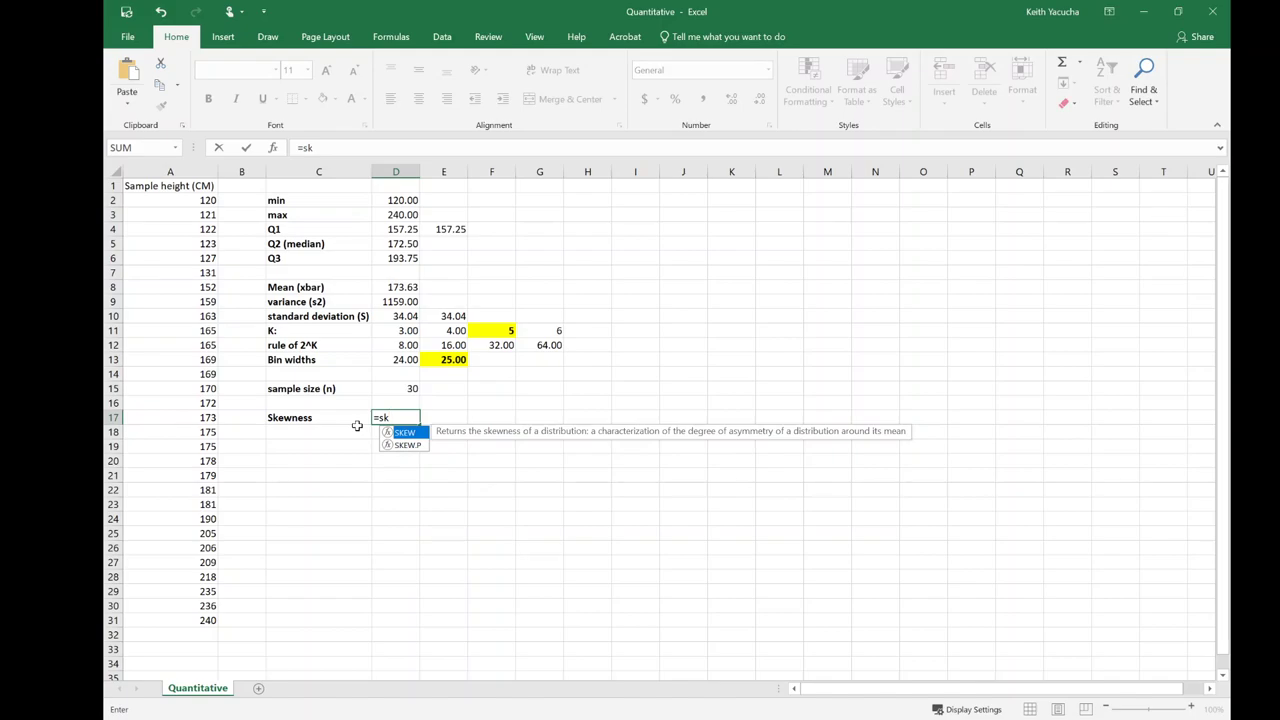
key("Down")
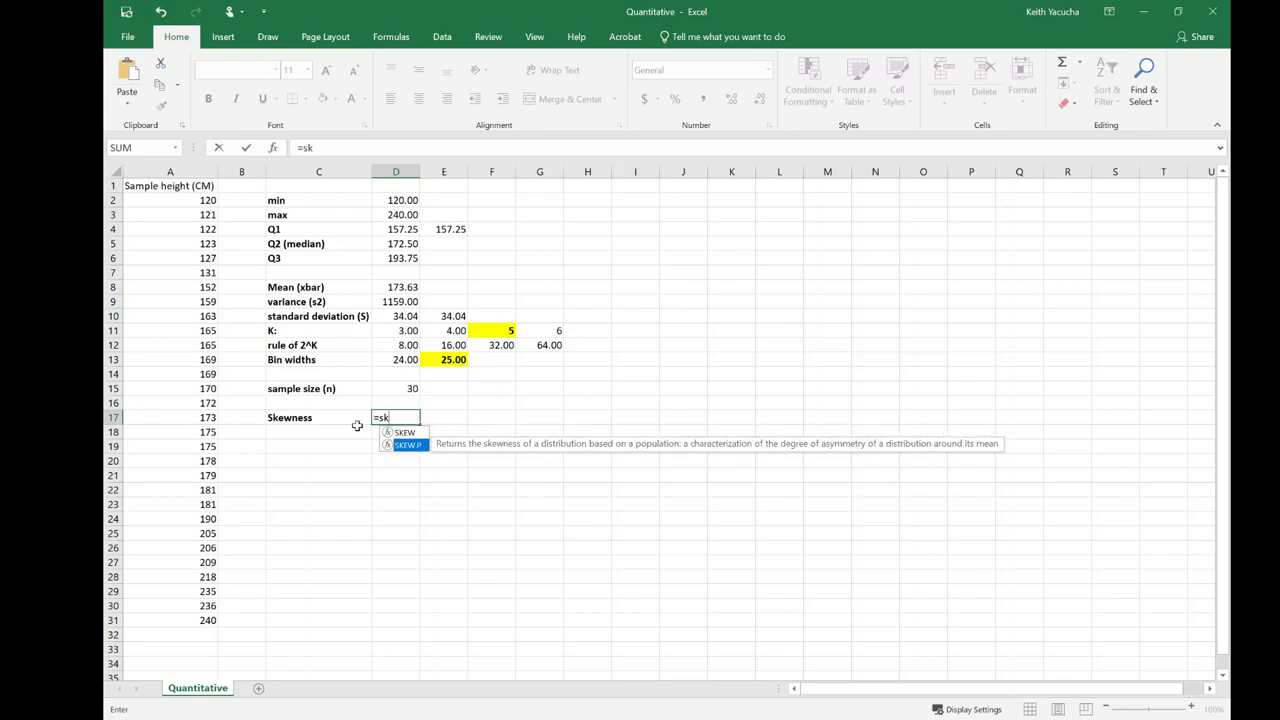
key("Up")
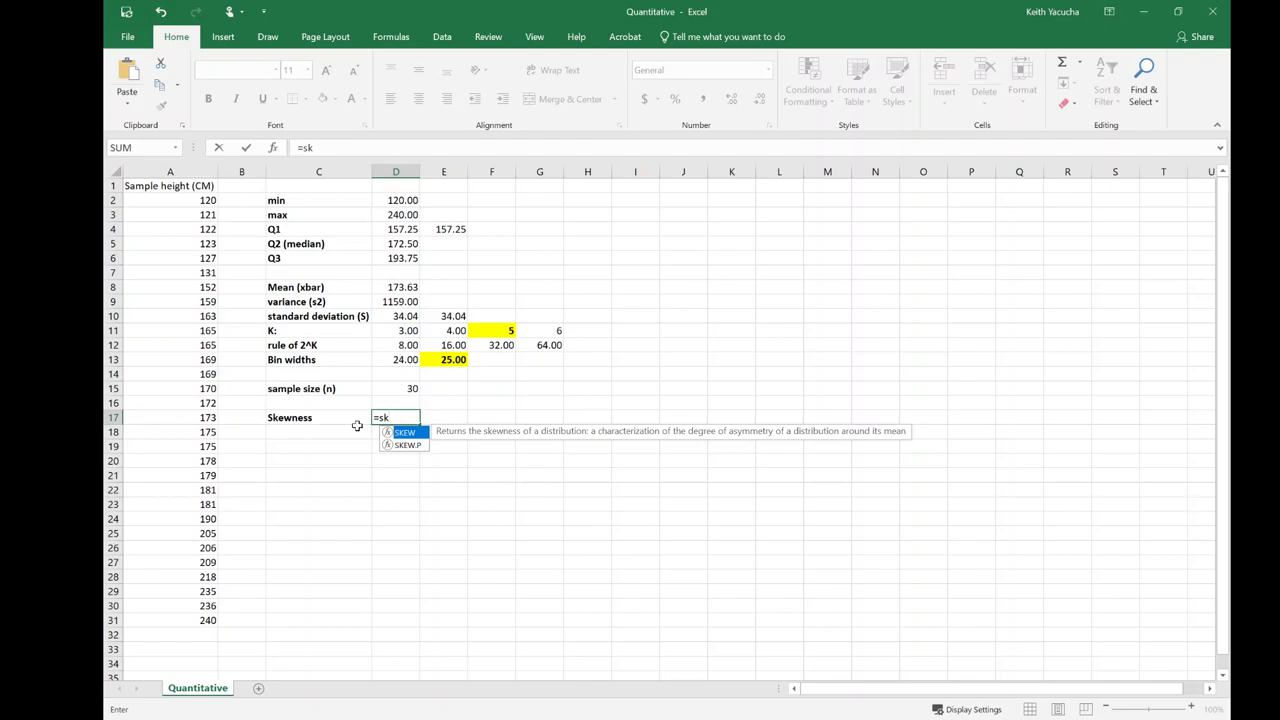
key("BackSpace")
key("BackSpace")
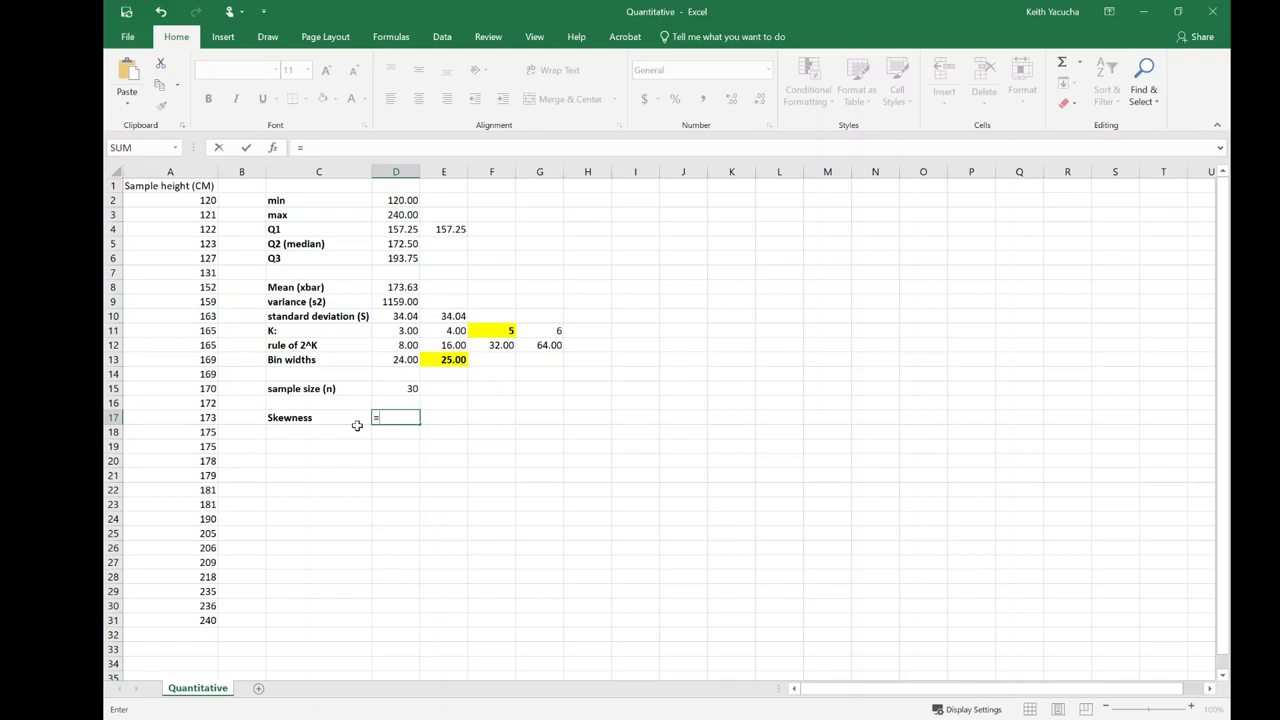
Step: Complete the skewness formula in D17 as =3*(D8-D5)/D10, using the mean, median and standard deviation
type("3*(")
left_click(390, 287)
type("-")
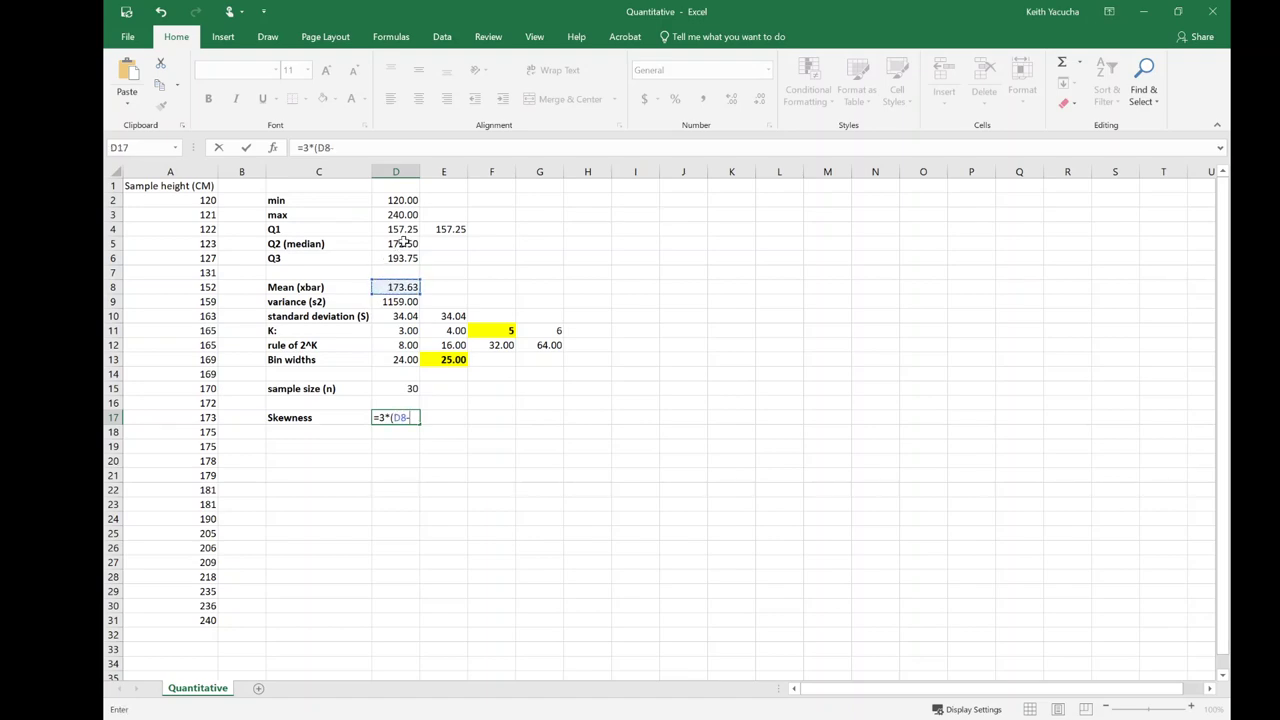
left_click(400, 243)
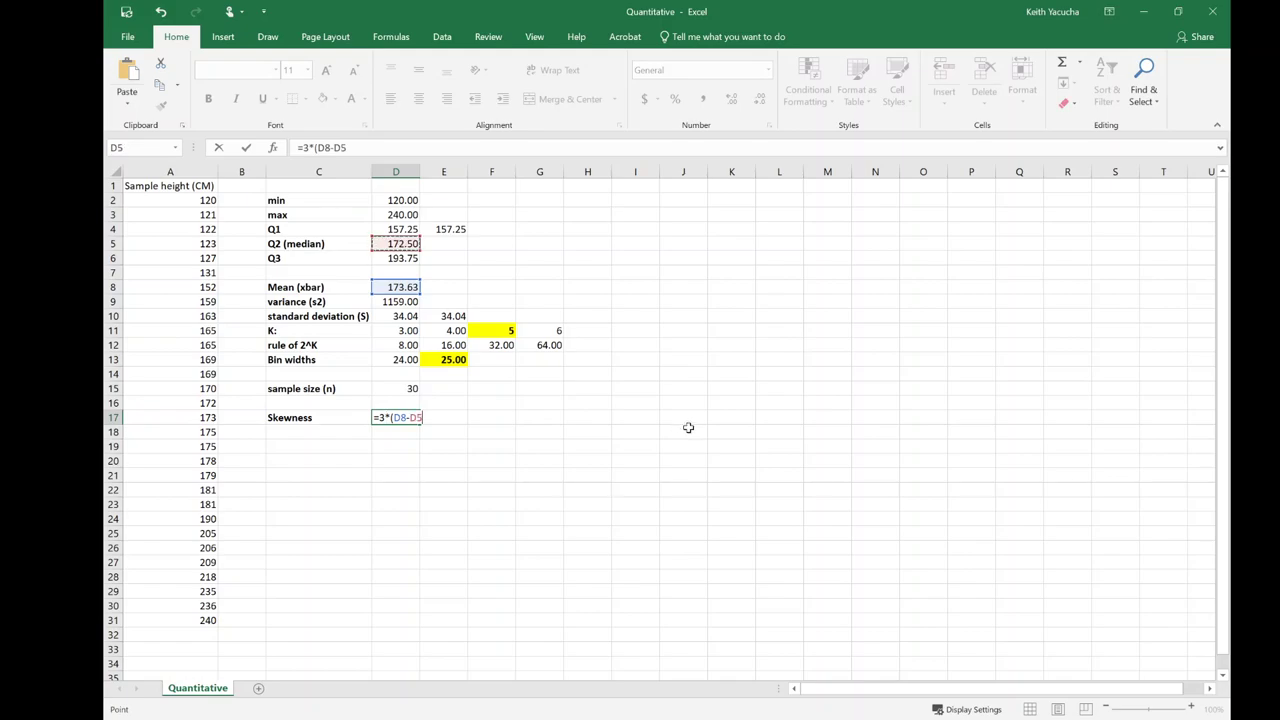
type(")/")
left_click(400, 314)
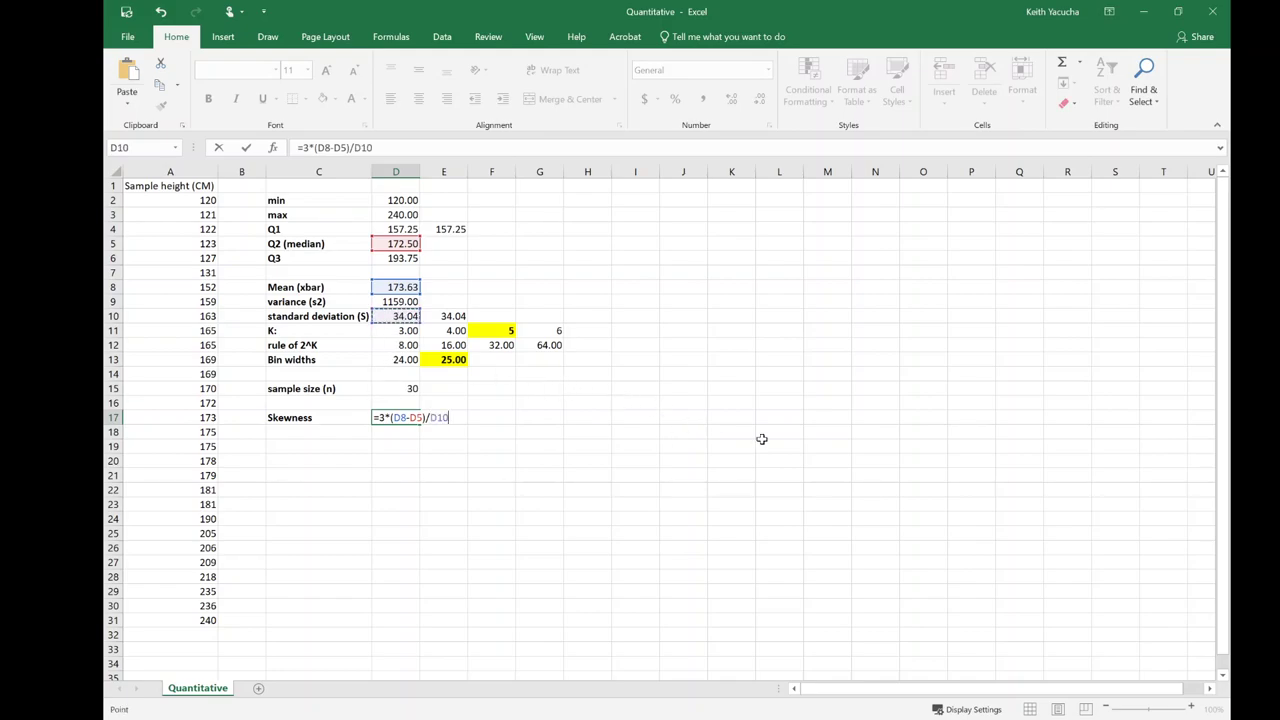
key("Return")
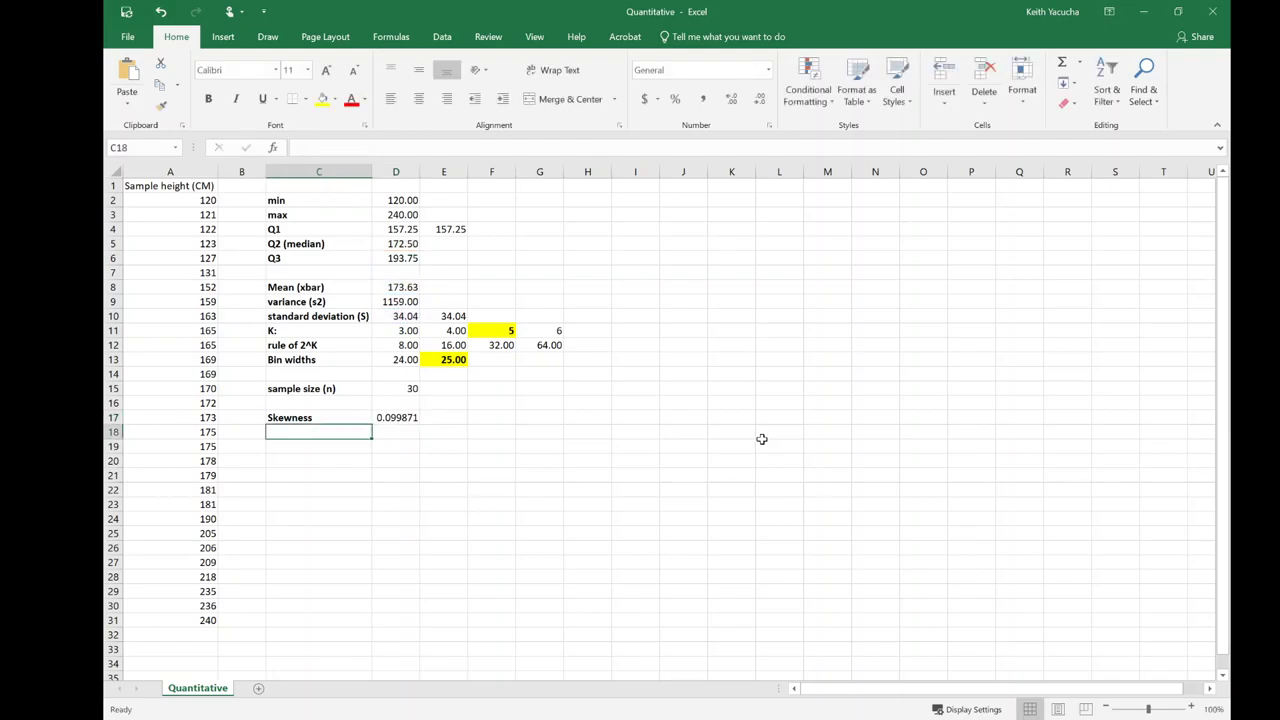
key("Up")
key("Right")
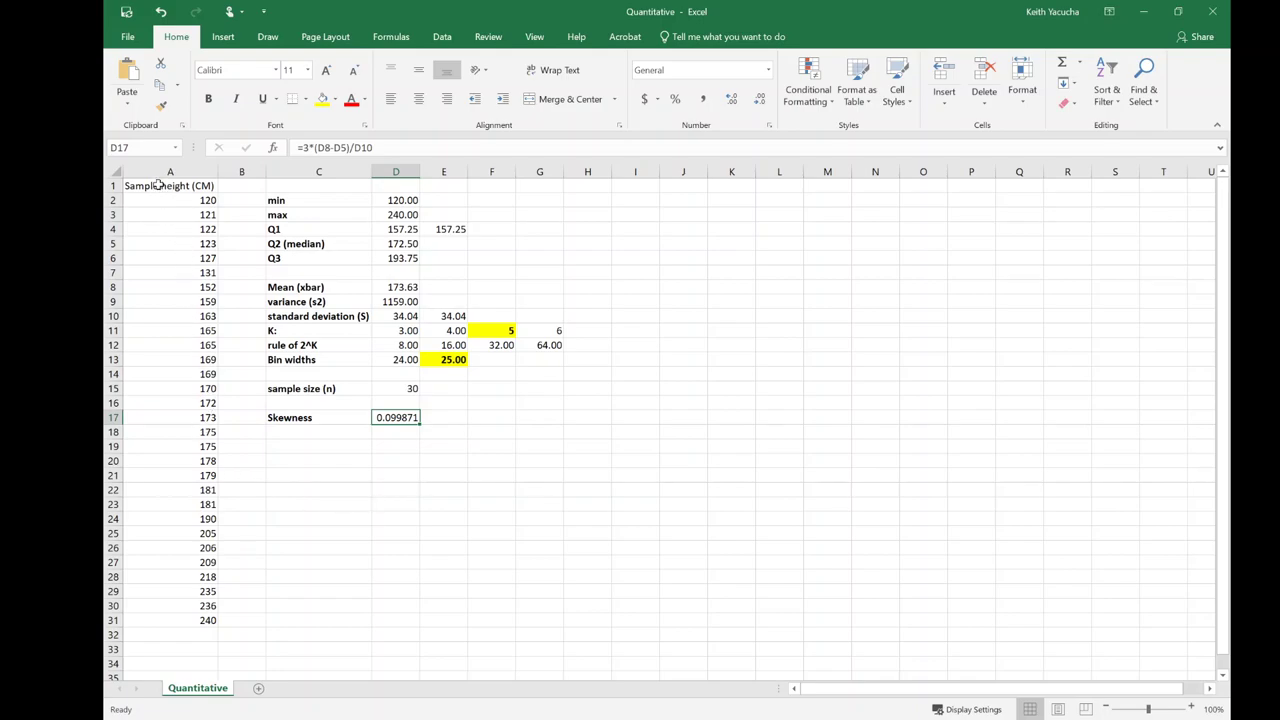
Step: Insert a histogram of the sample heights in A1:A31 and place it in the empty area beside the statistics
left_click_drag(158, 185, 196, 624)
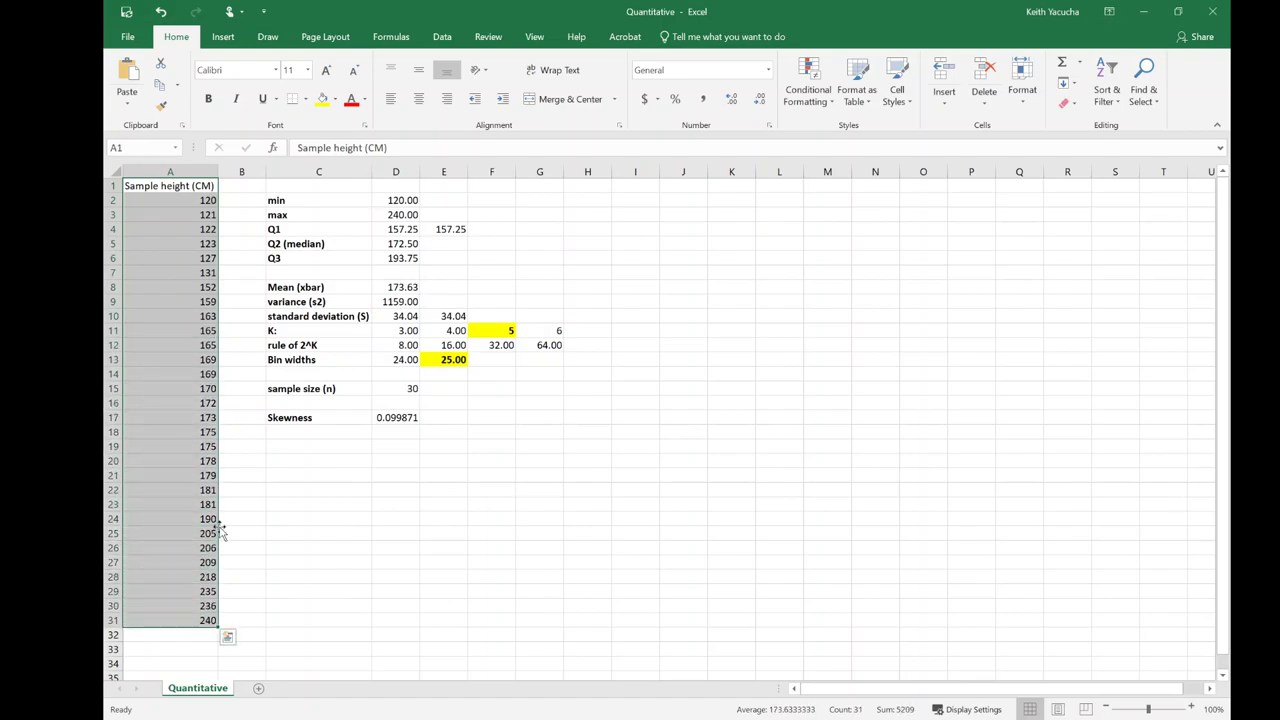
left_click(223, 37)
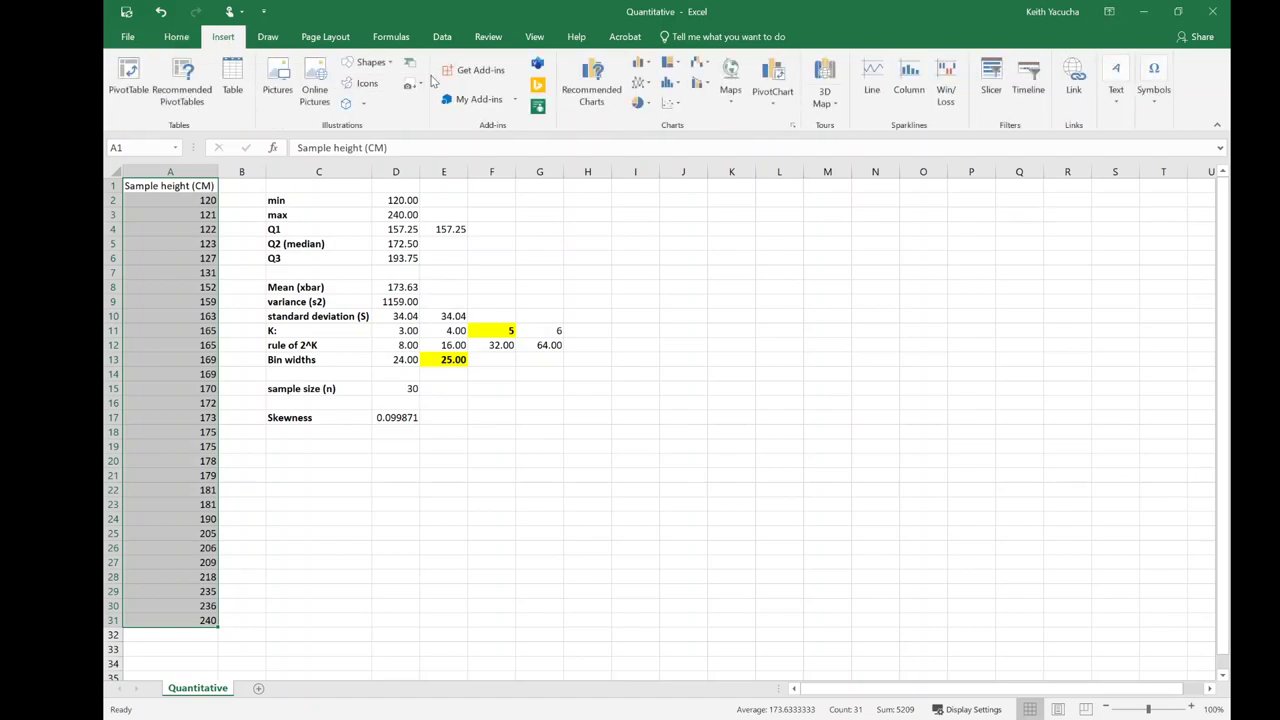
left_click(793, 127)
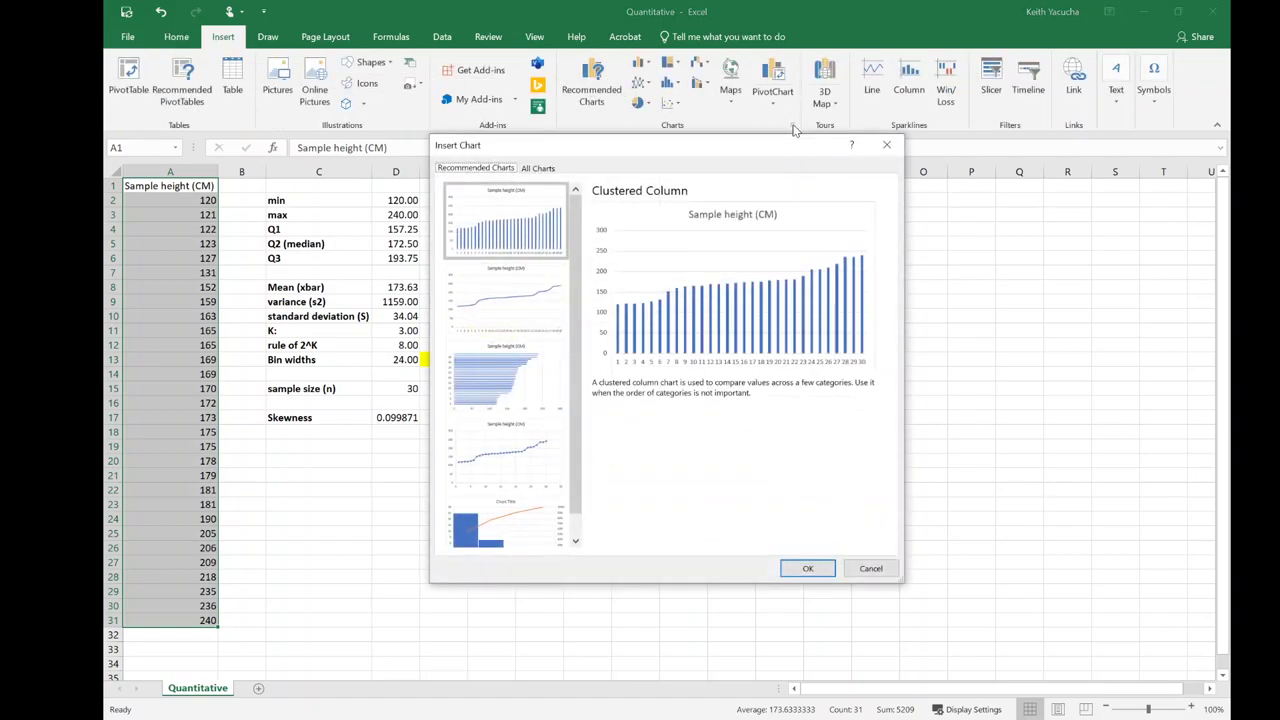
left_click(537, 170)
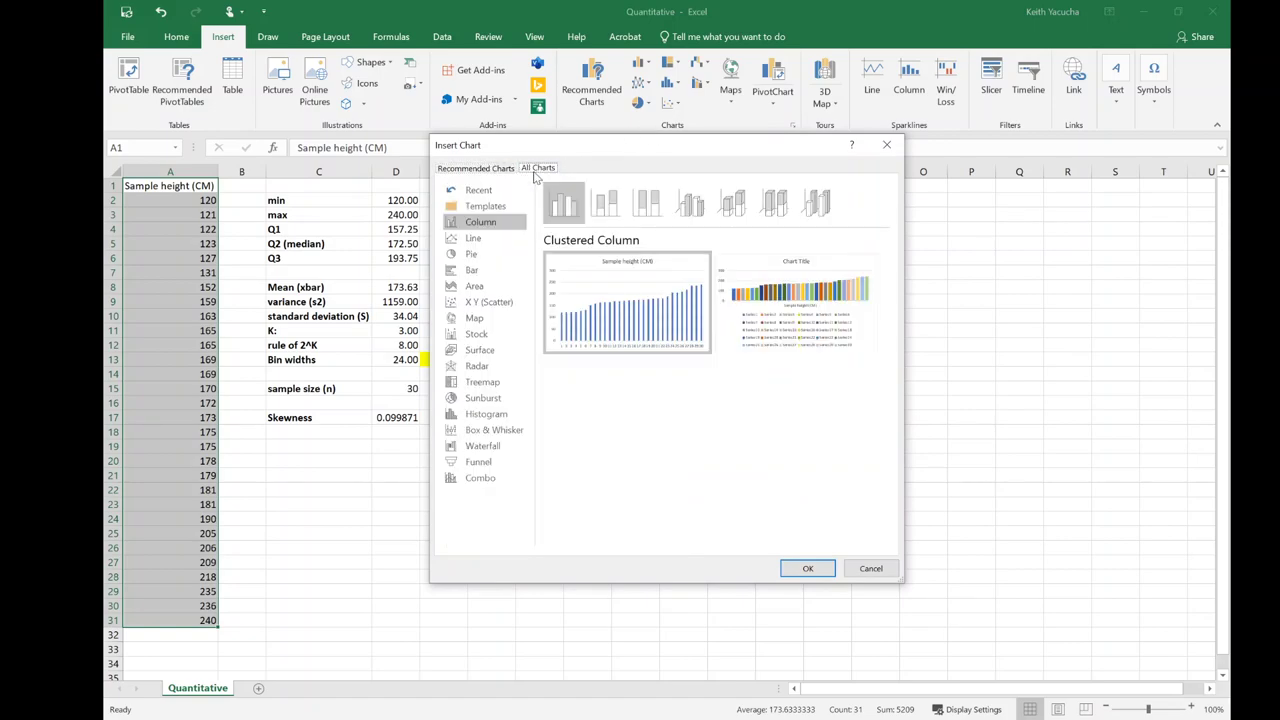
left_click(487, 416)
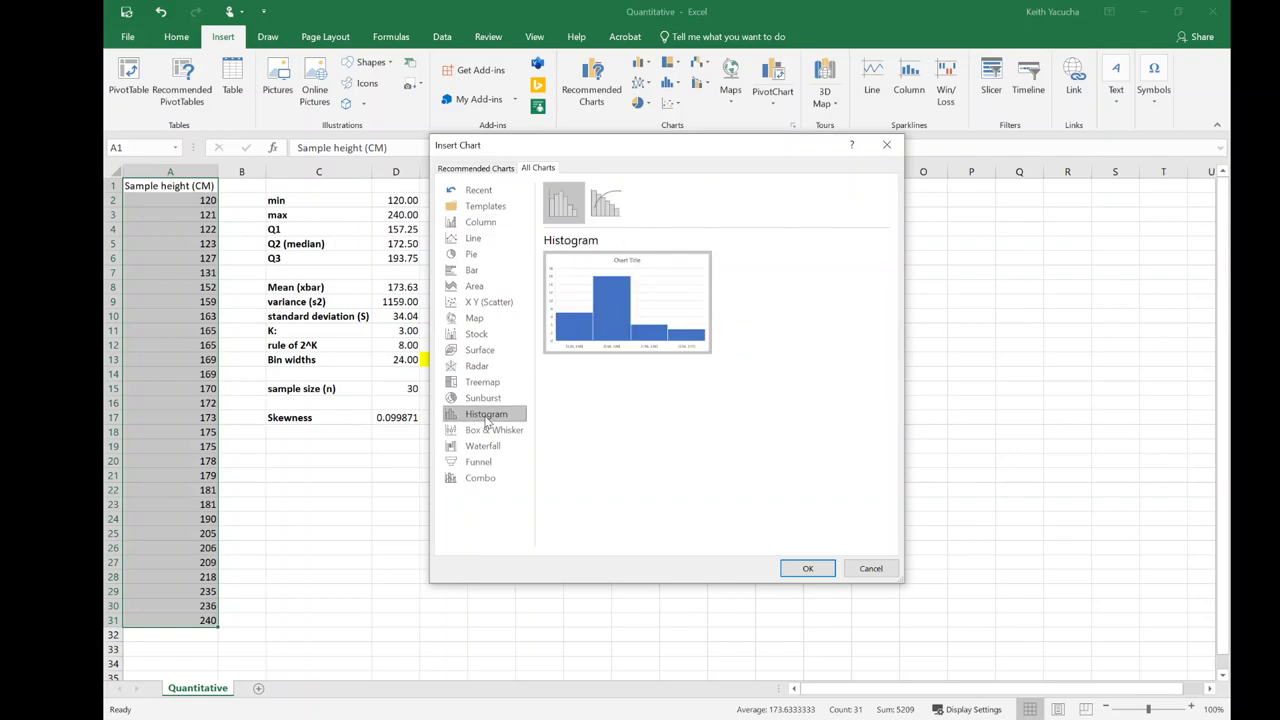
mouse_move(603, 327)
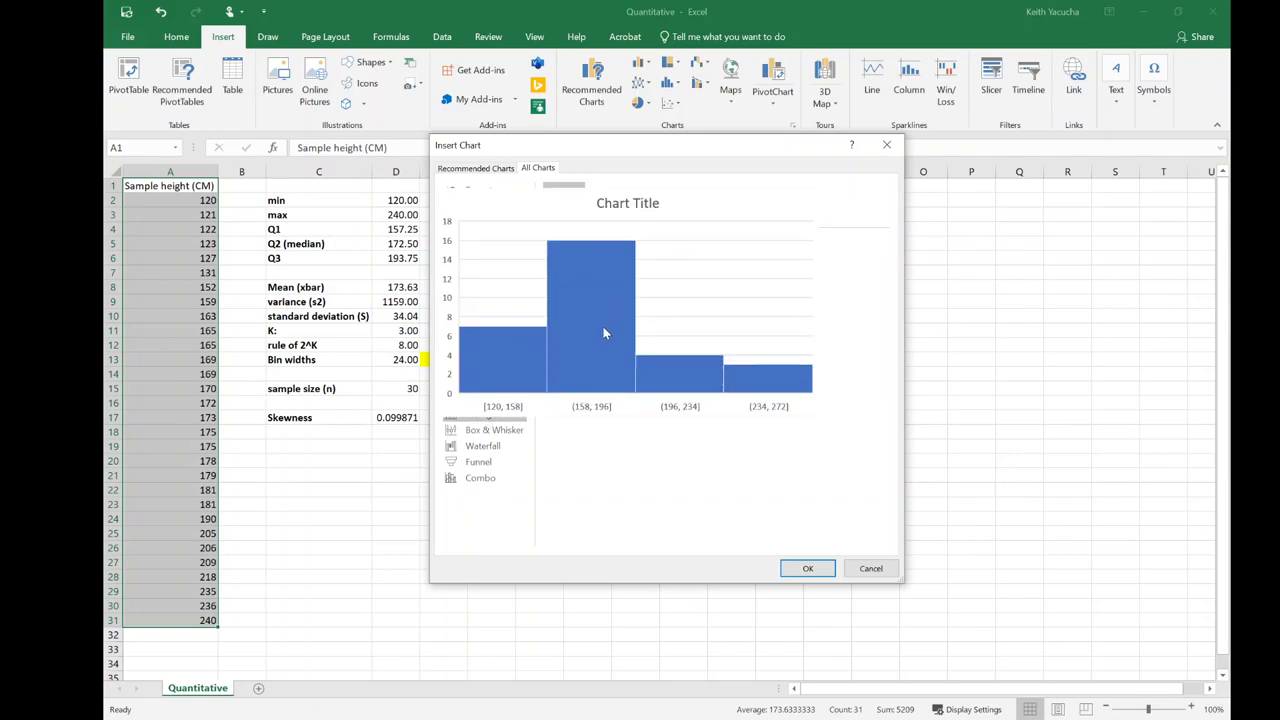
left_click(810, 569)
mouse_move(782, 328)
left_mouse_down()
mouse_move(850, 285)
mouse_move(930, 262)
mouse_move(897, 255)
left_mouse_up()
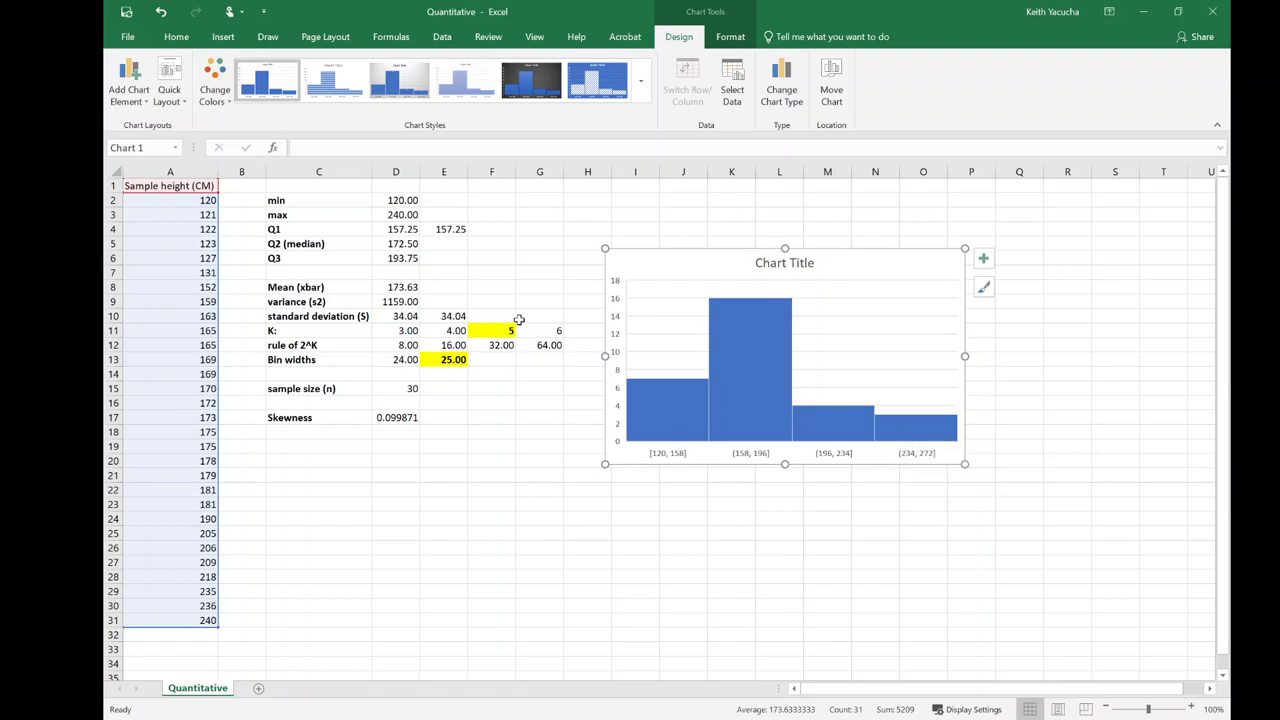
Step: Set the histogram's horizontal axis to a fixed bin width of 25
double_click(851, 460)
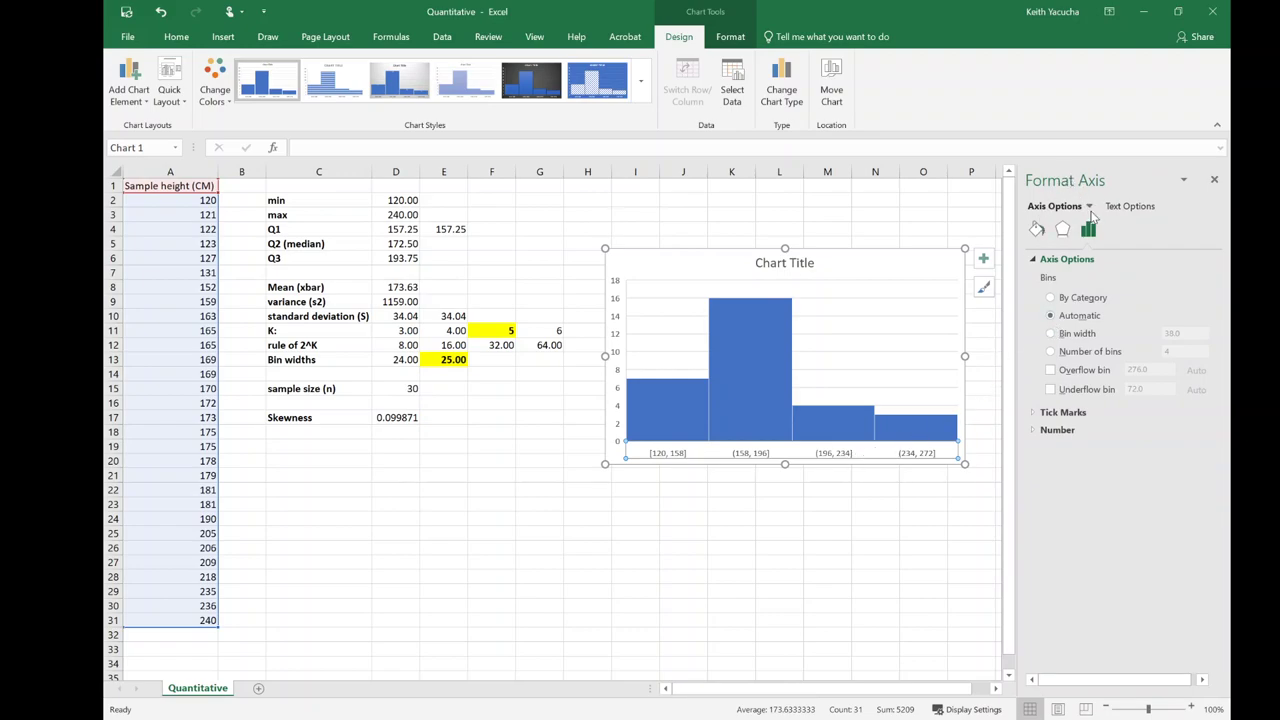
left_click(1089, 207)
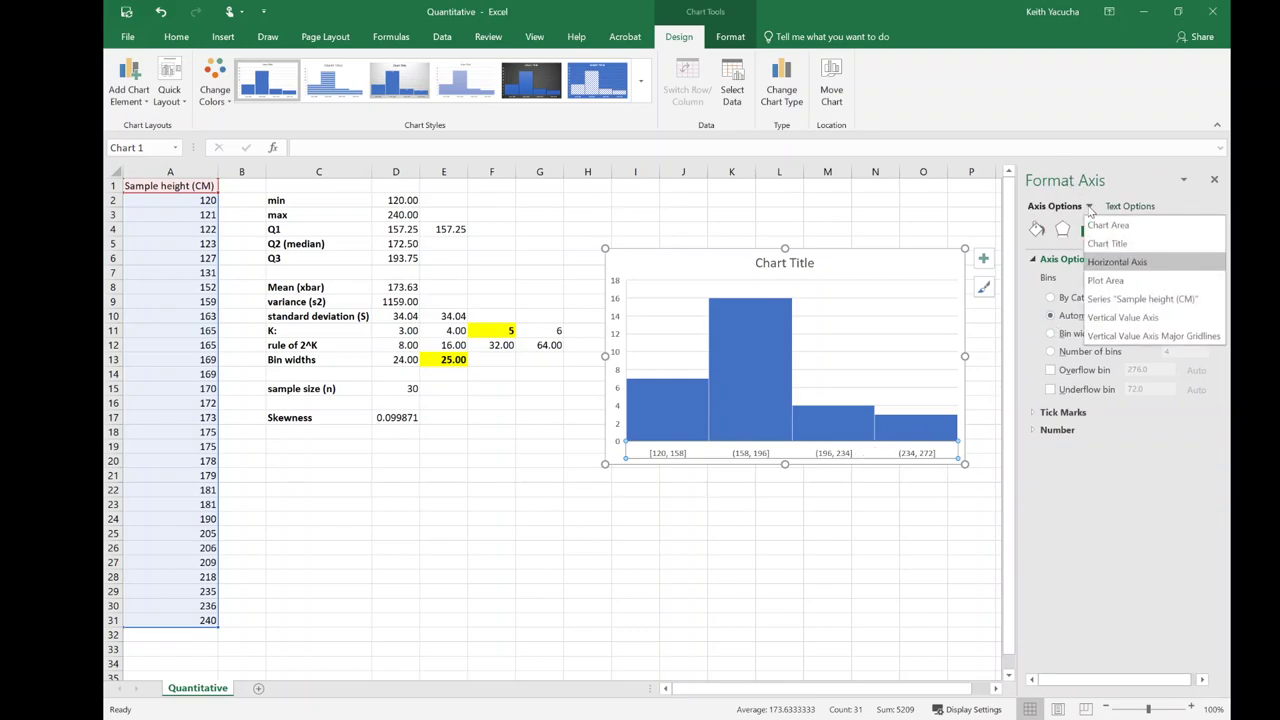
left_click(1118, 264)
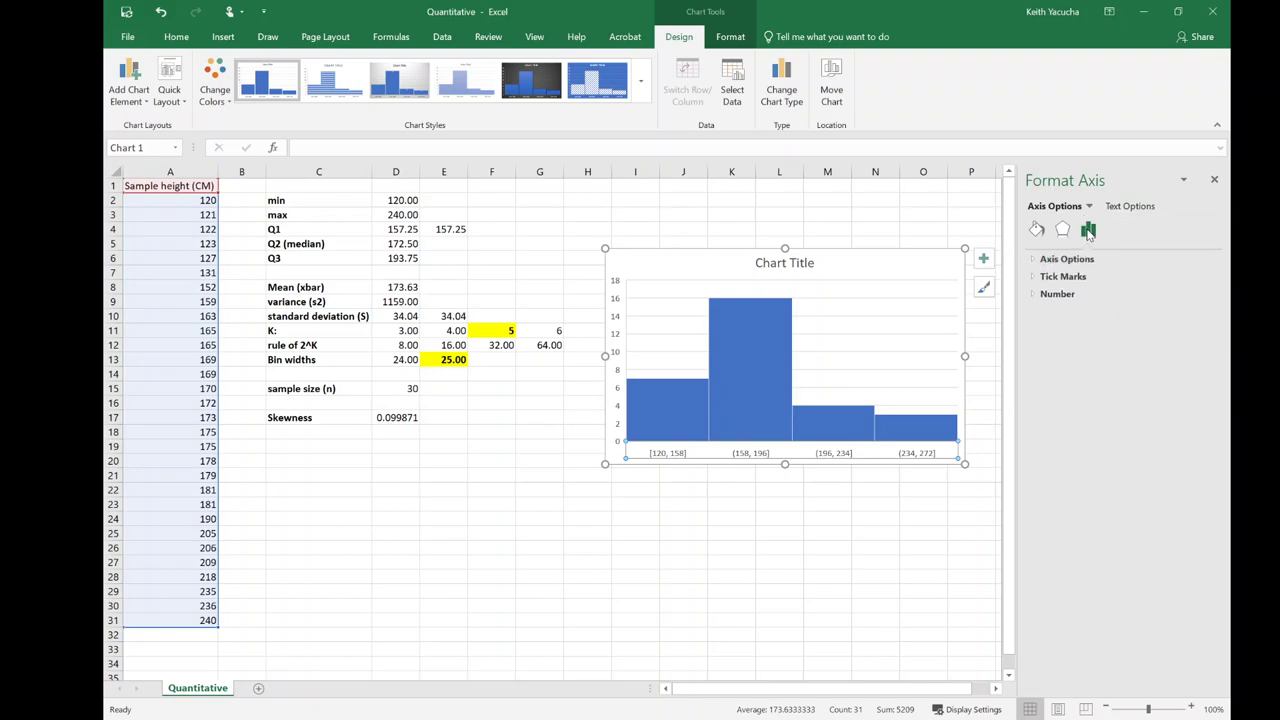
left_click(1035, 261)
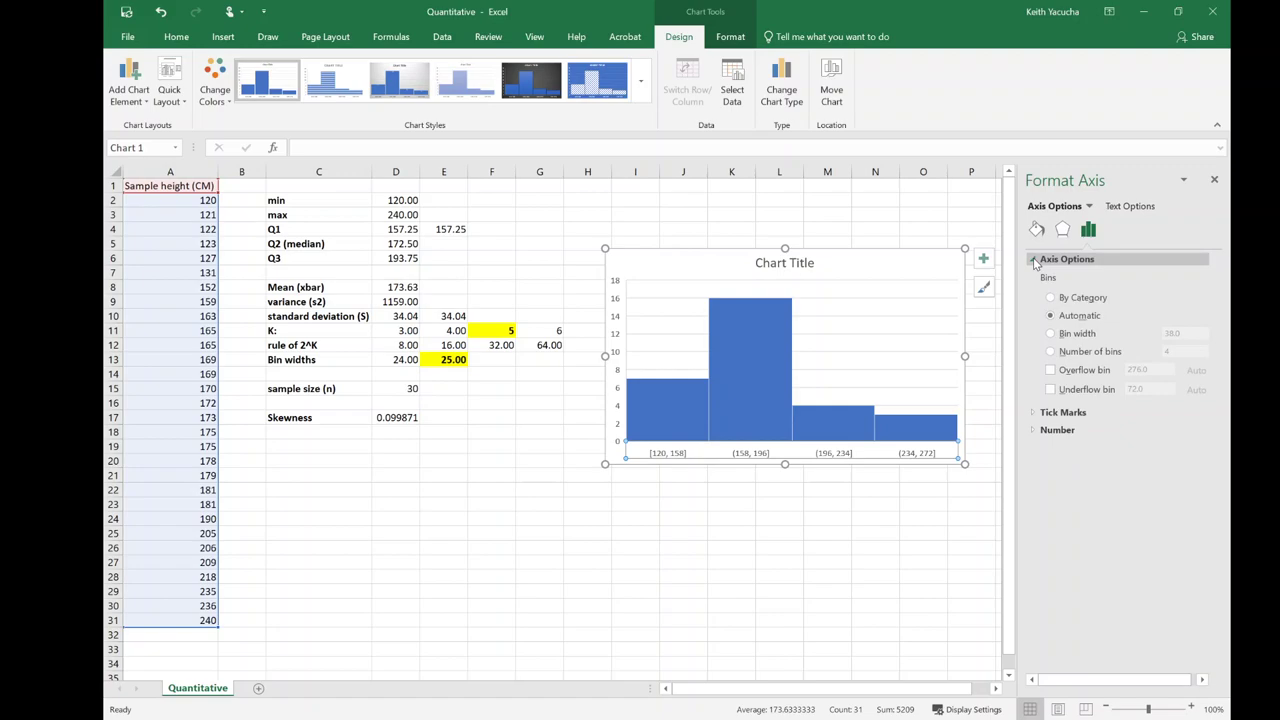
left_click(1050, 334)
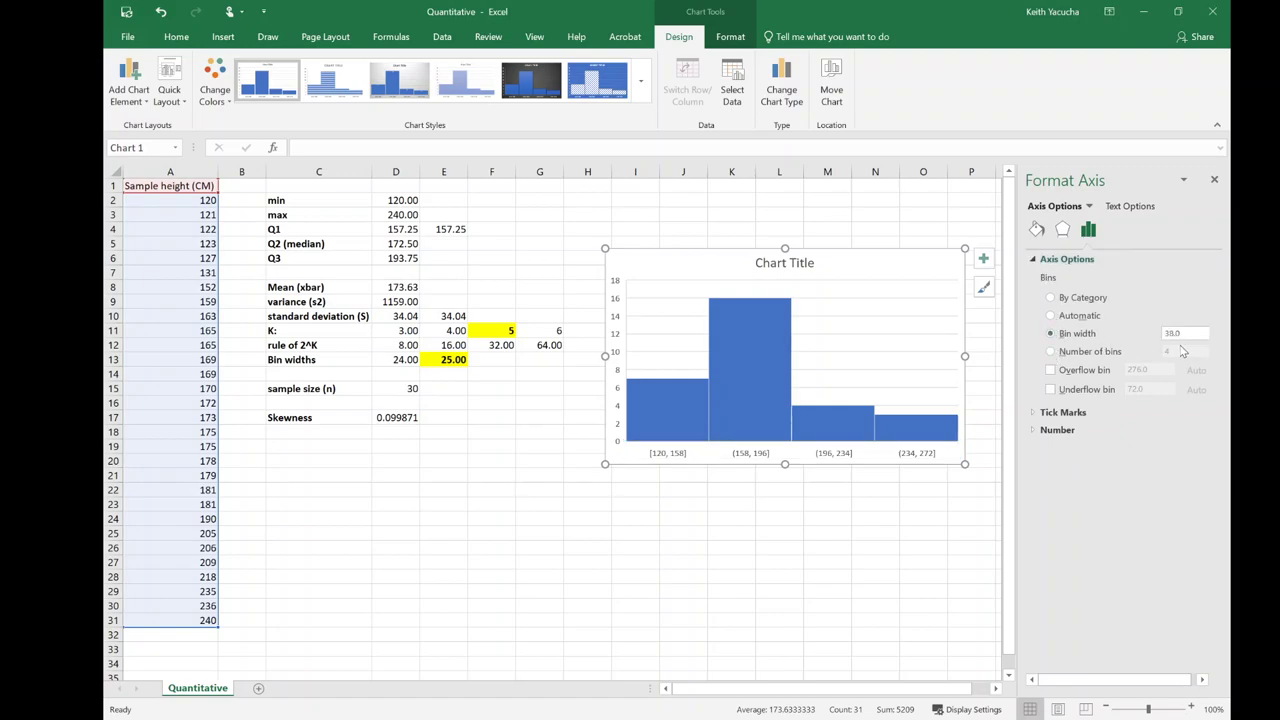
double_click(1172, 333)
type("25")
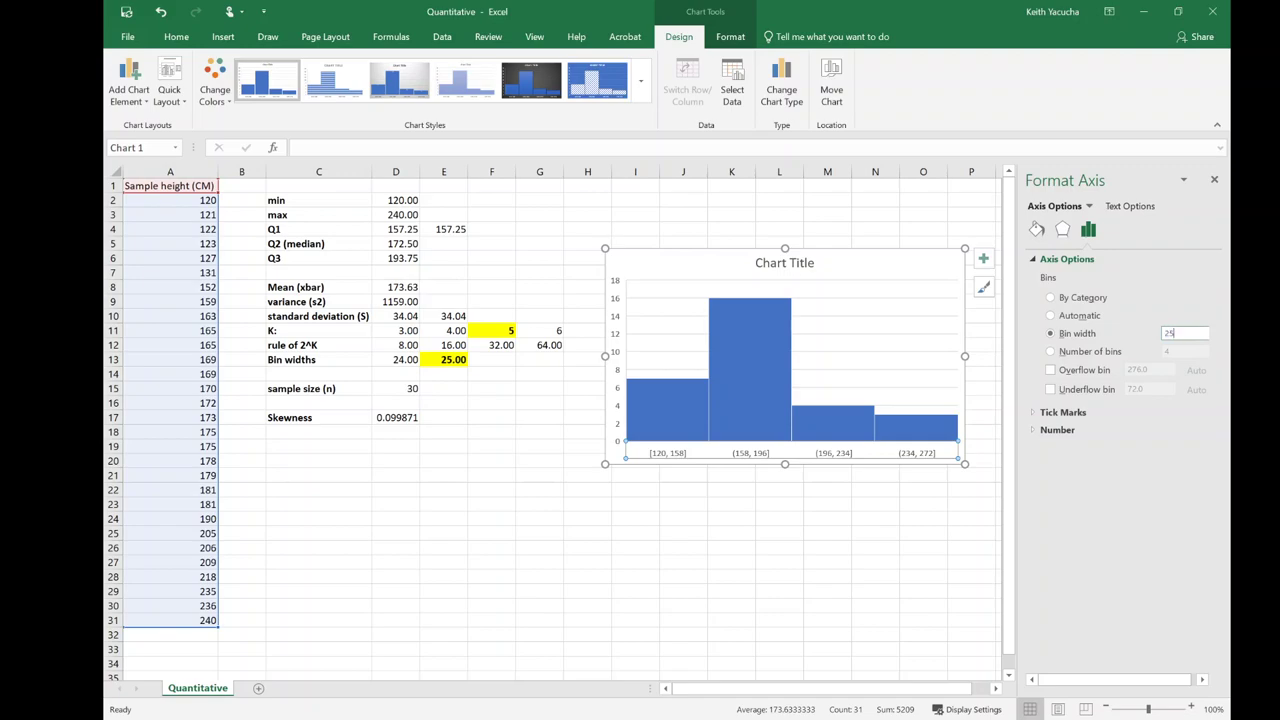
key("Return")
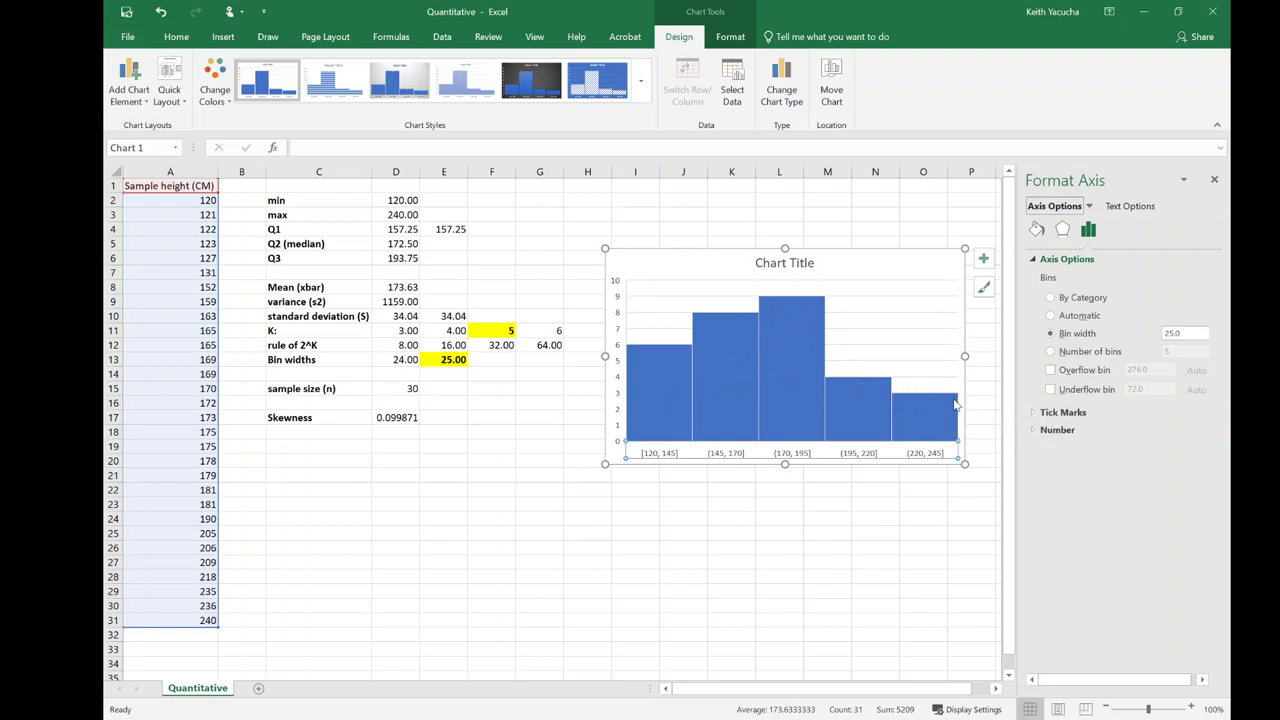
mouse_move(955, 404)
left_click(1214, 181)
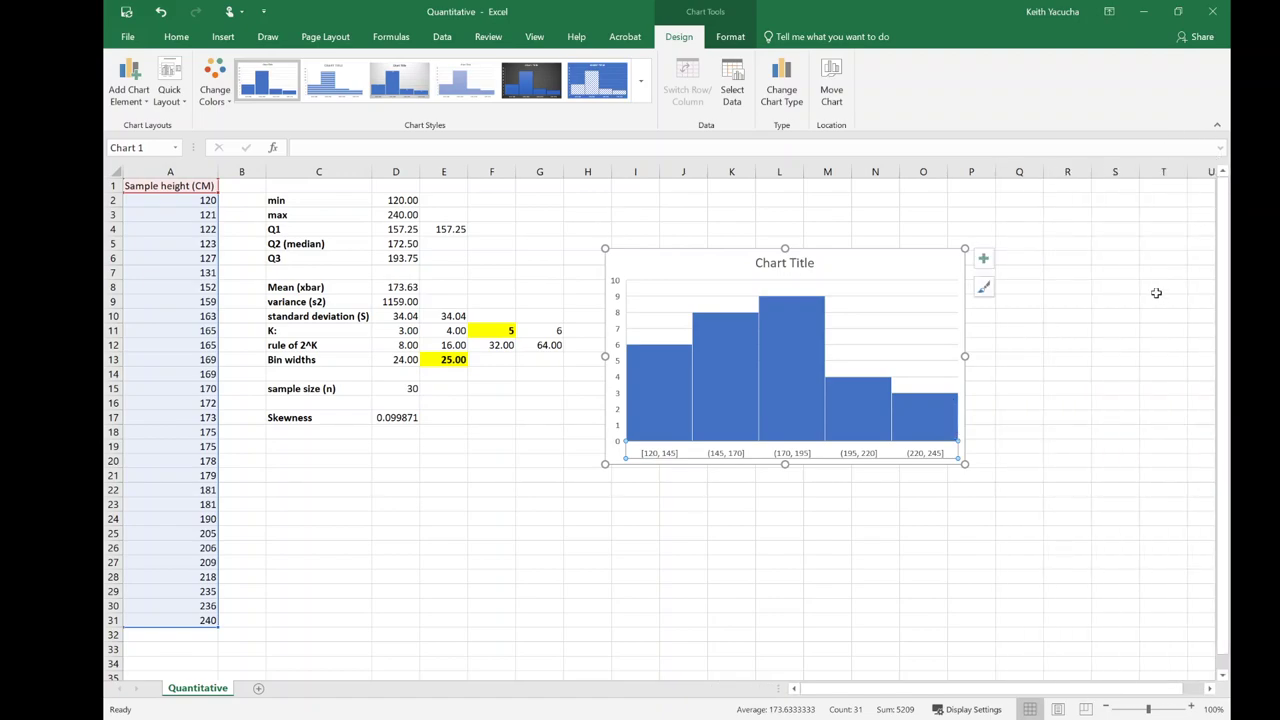
Step: Change the histogram's chart title to "Sample heights in CM"
double_click(776, 270)
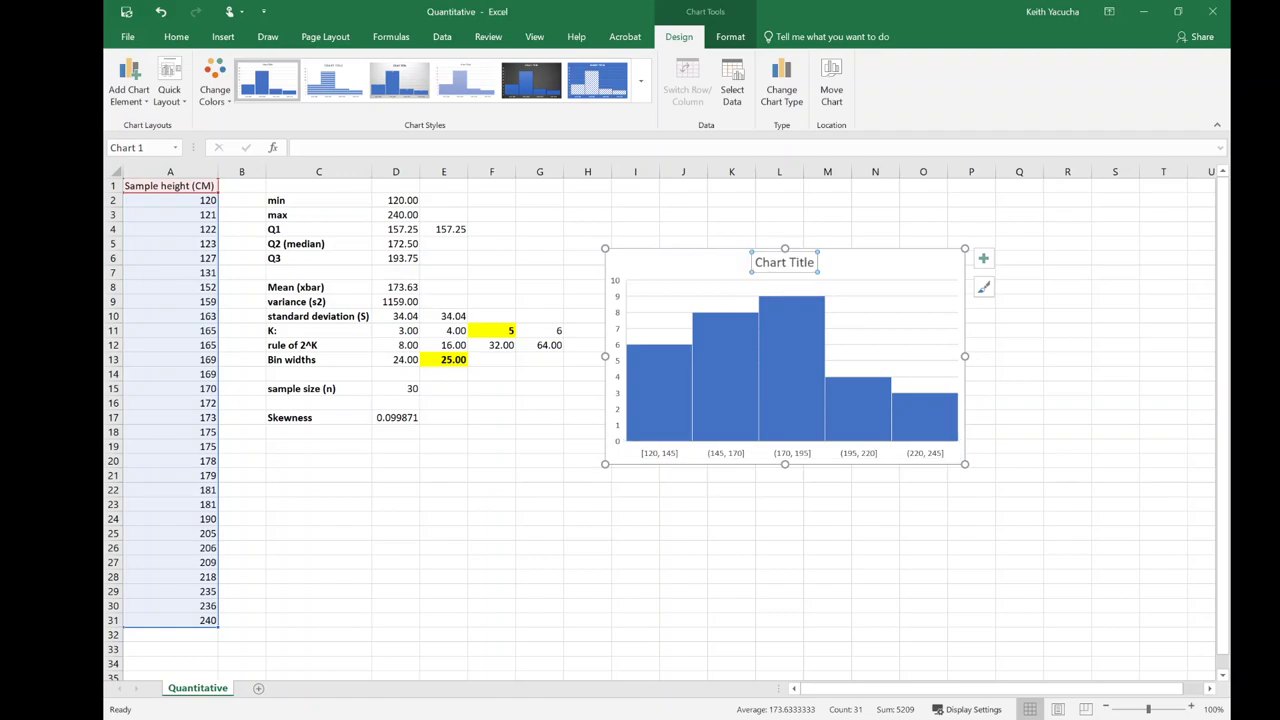
double_click(770, 262)
left_click(770, 262)
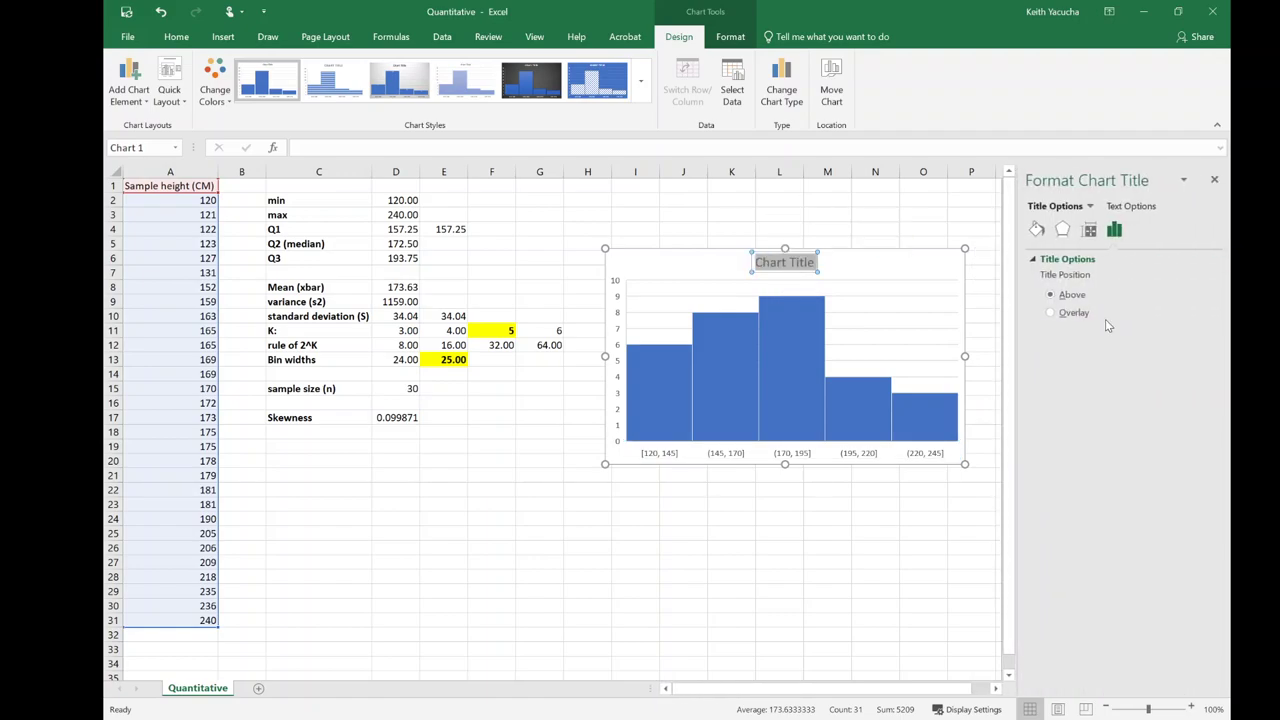
type("Sample")
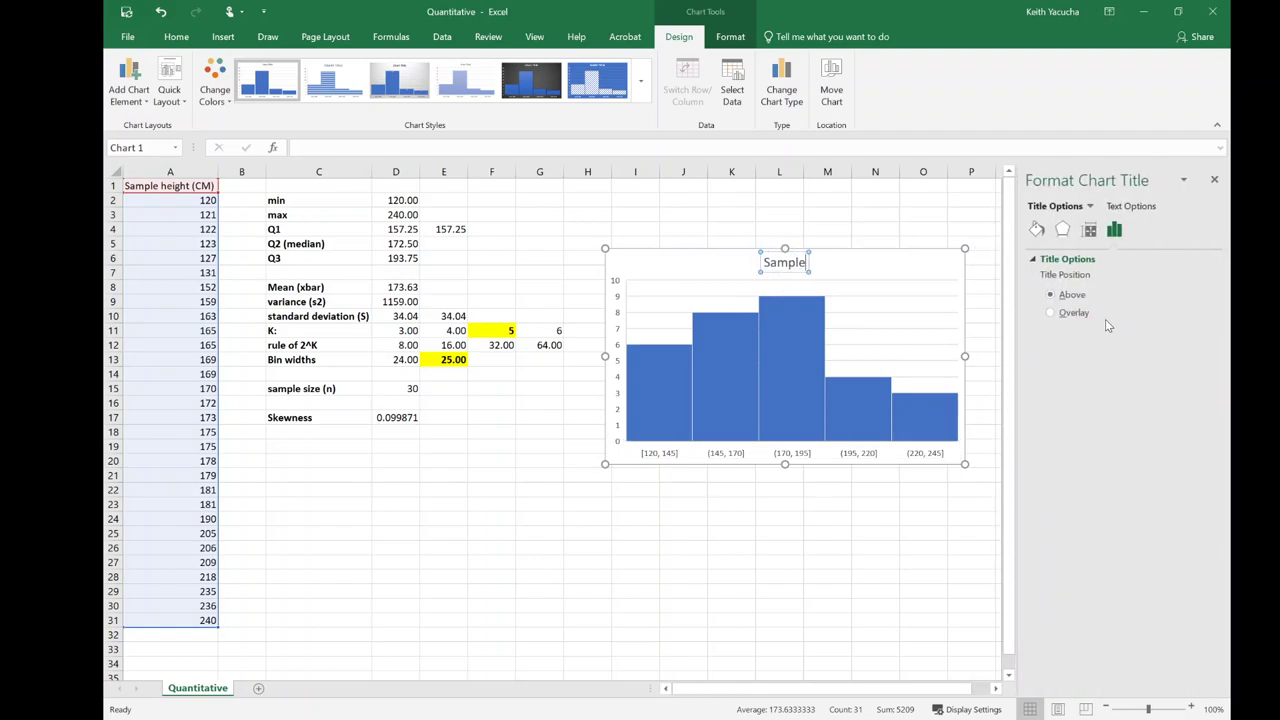
type(" heights in CM")
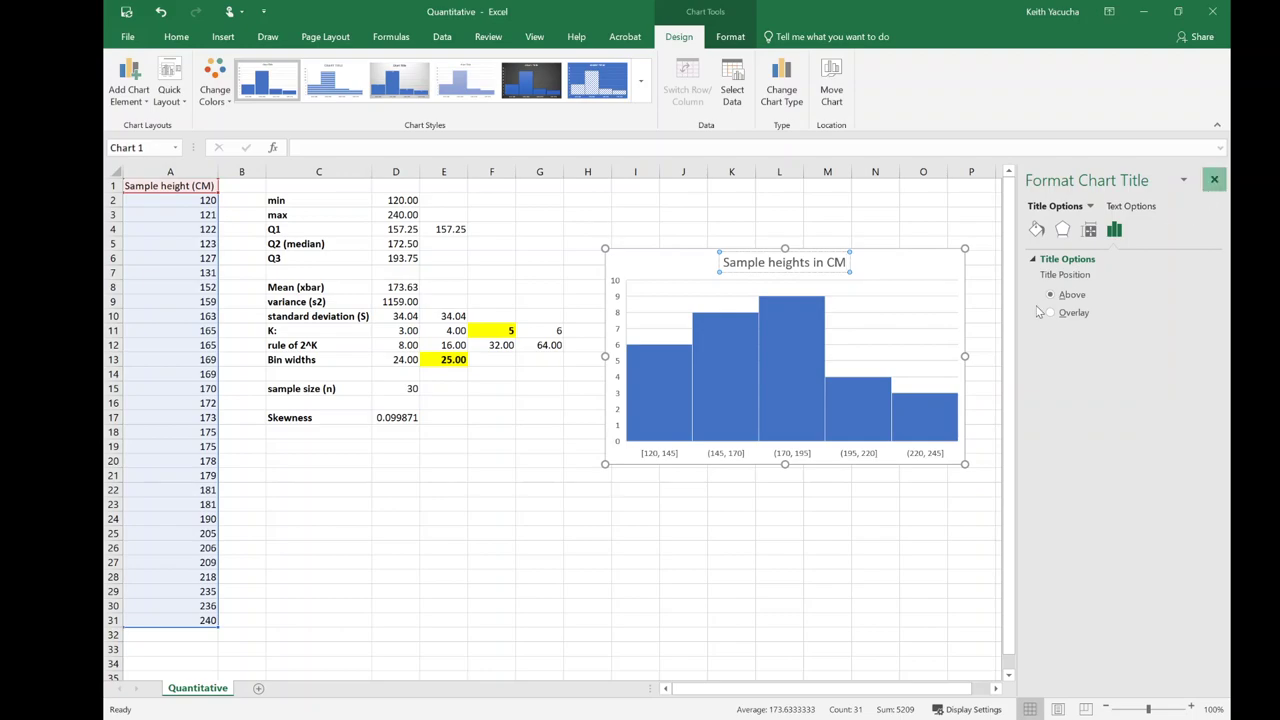
left_click(1214, 179)
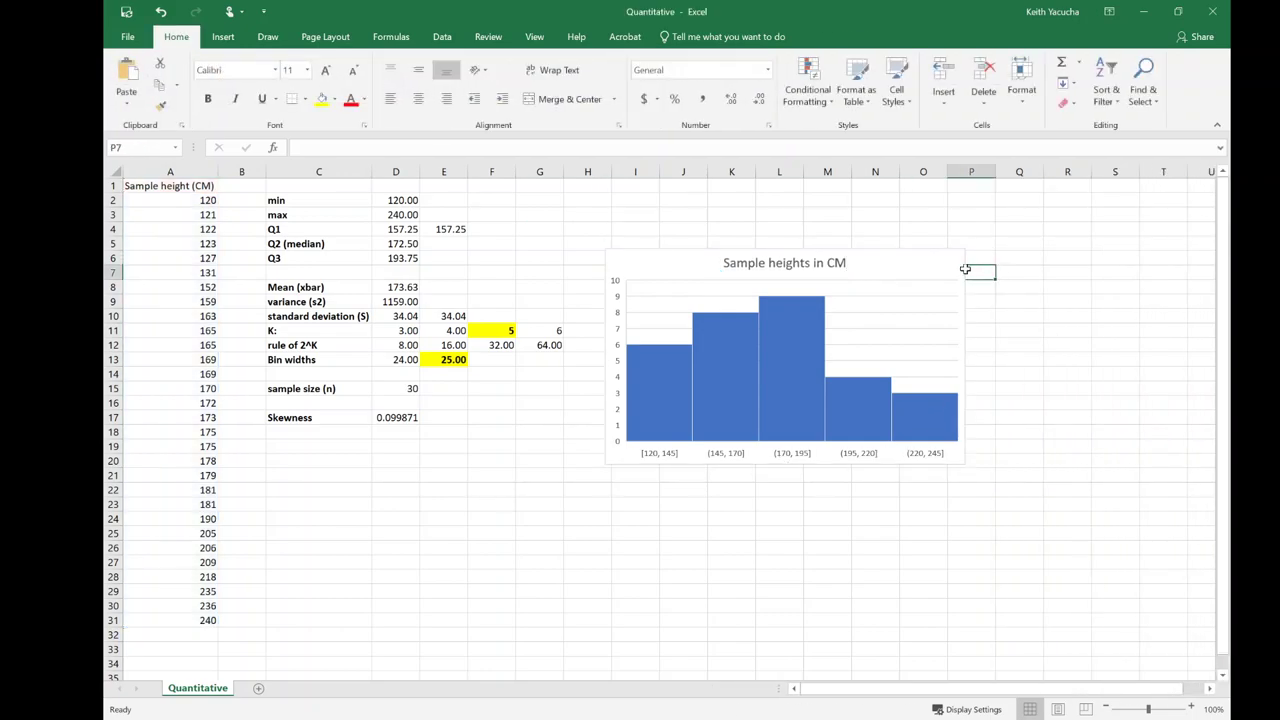
Step: Add axis titles to the histogram and name the horizontal axis "Heights (CM)"
left_click(983, 260)
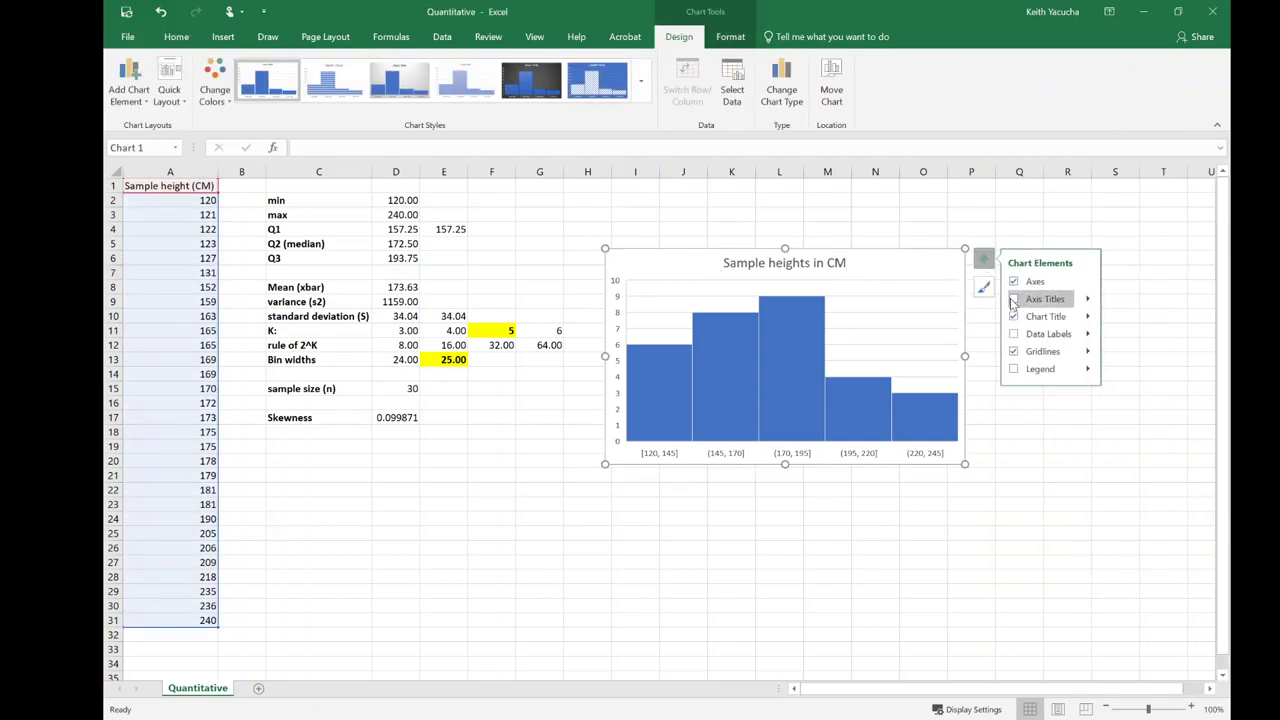
left_click(1013, 298)
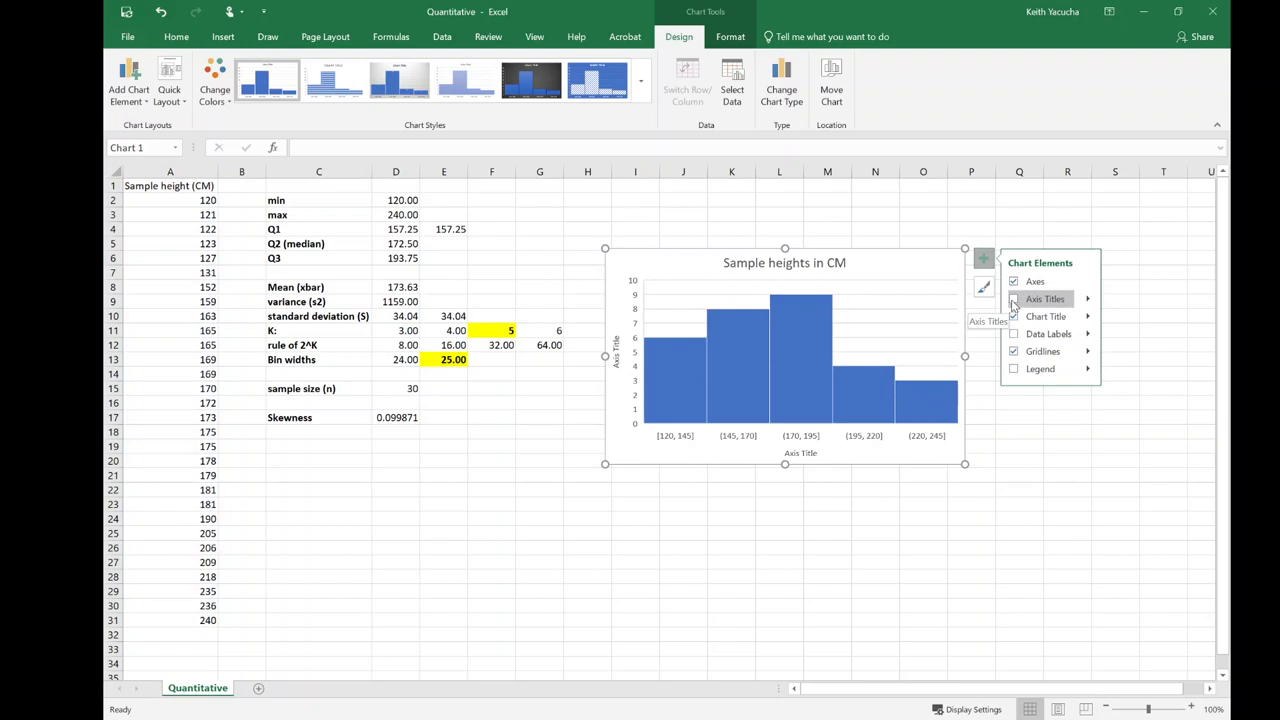
left_click(800, 453)
double_click(808, 453)
key("ctrl+a")
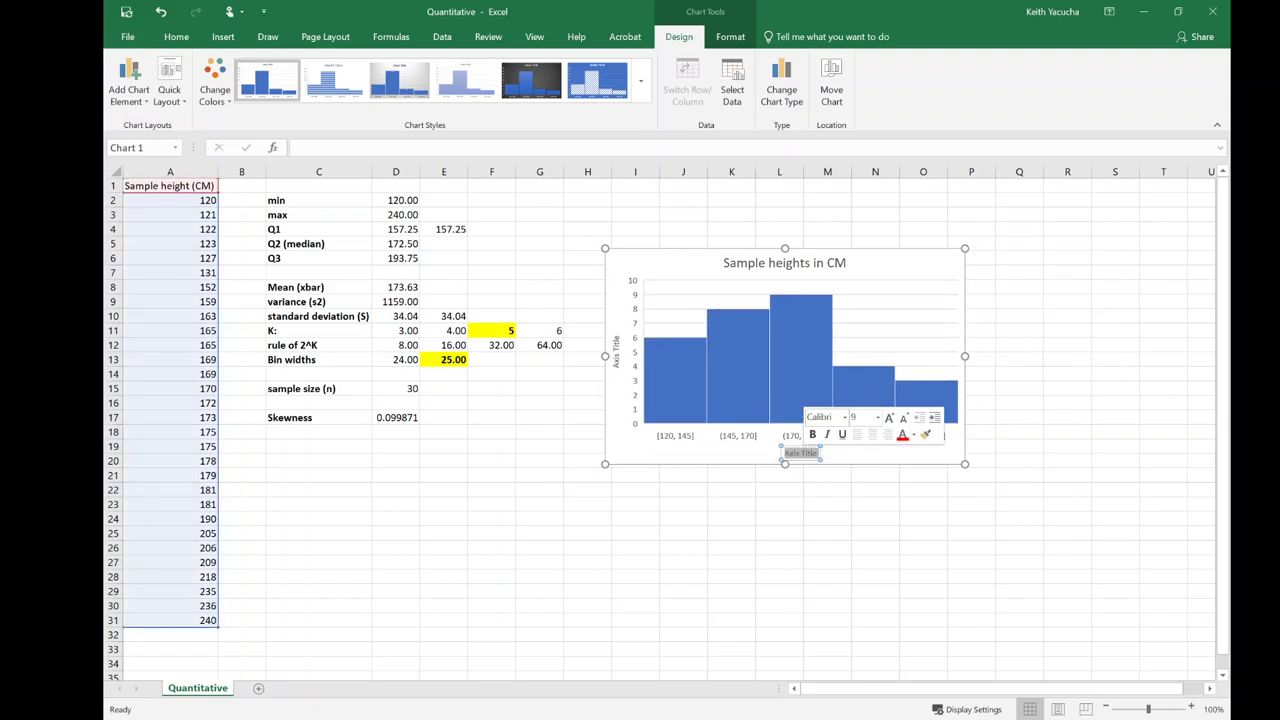
type("Height")
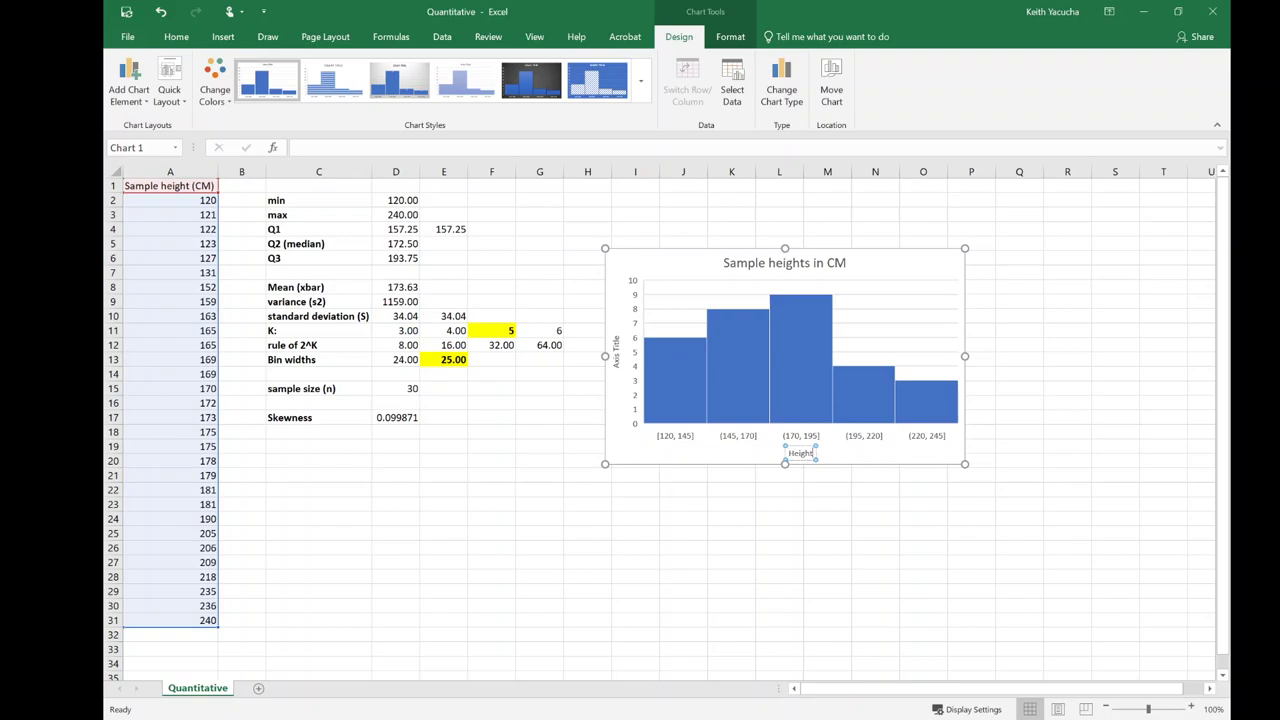
type("s (CM)")
Step: Name the histogram's vertical axis "Frequency" and close the formatting options
double_click(617, 352)
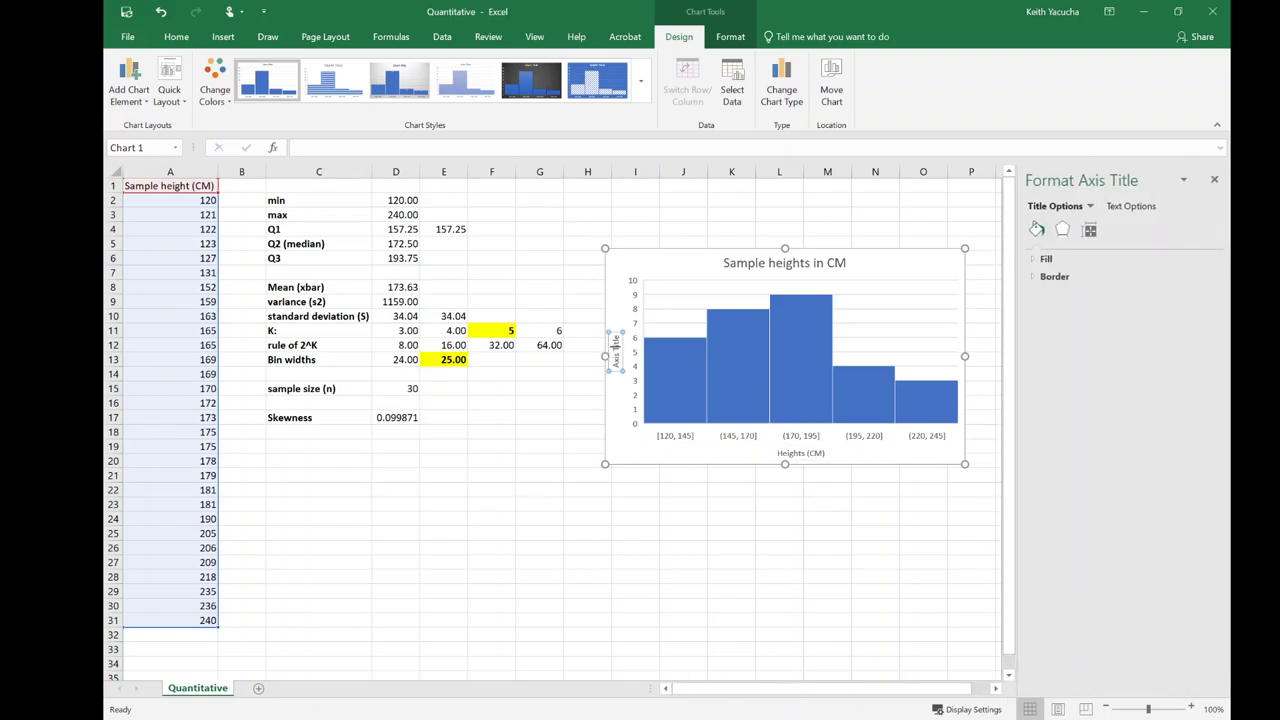
double_click(616, 343)
type("Frequency")
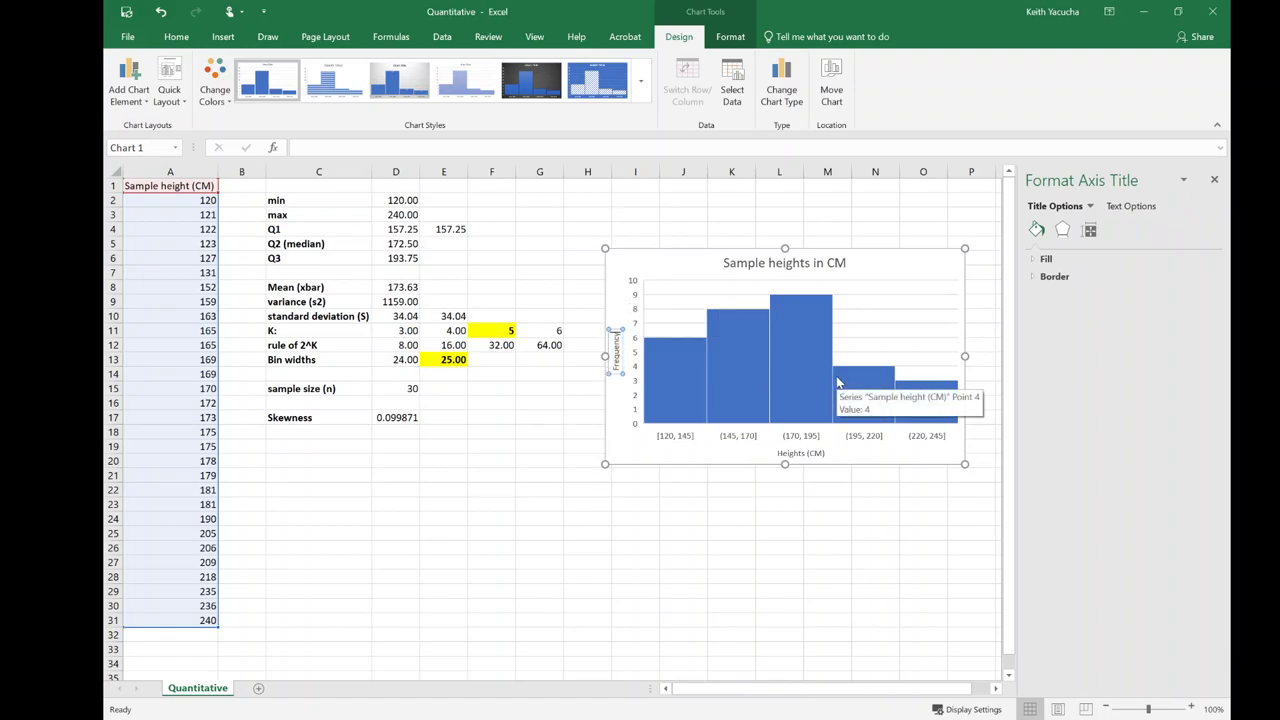
left_click(829, 545)
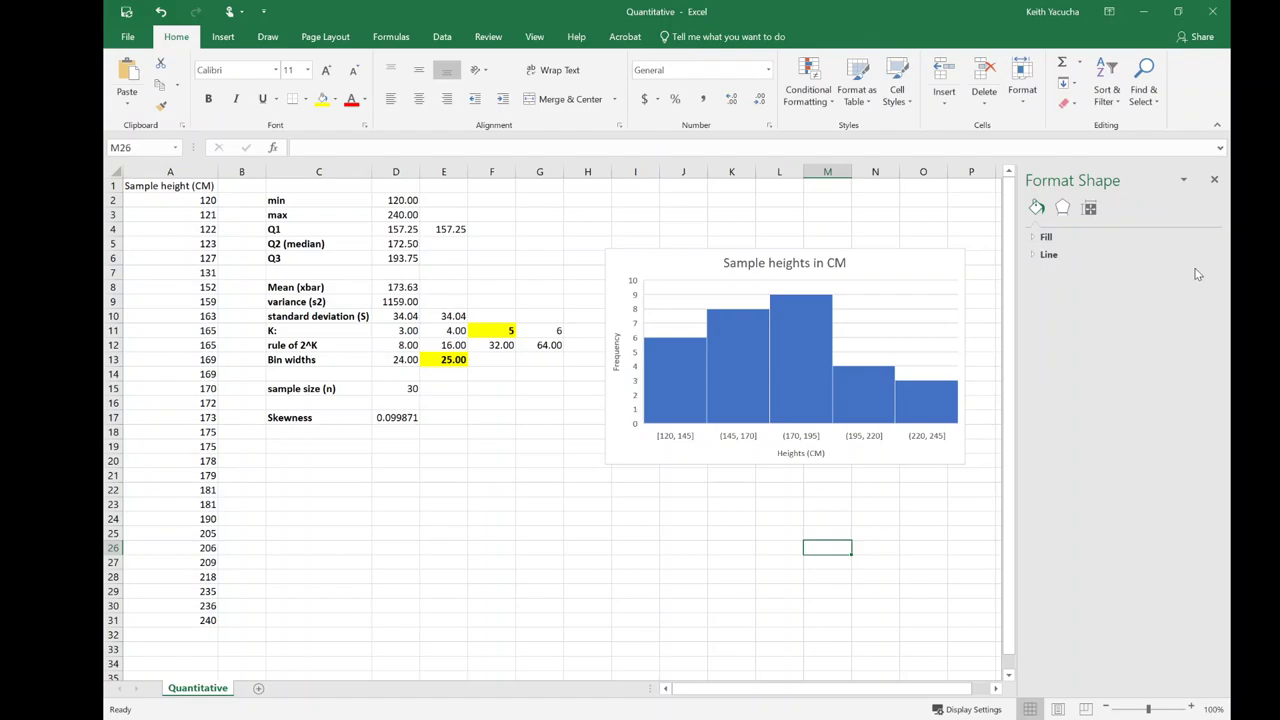
left_click(1213, 181)
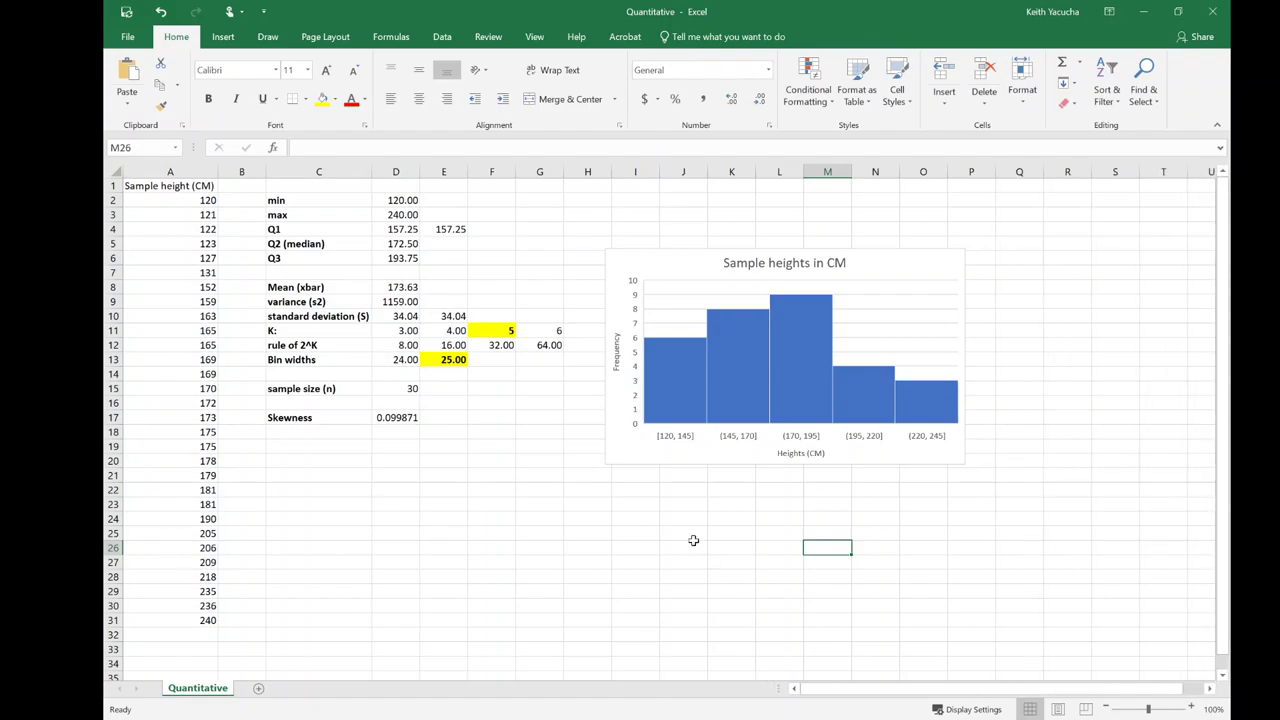